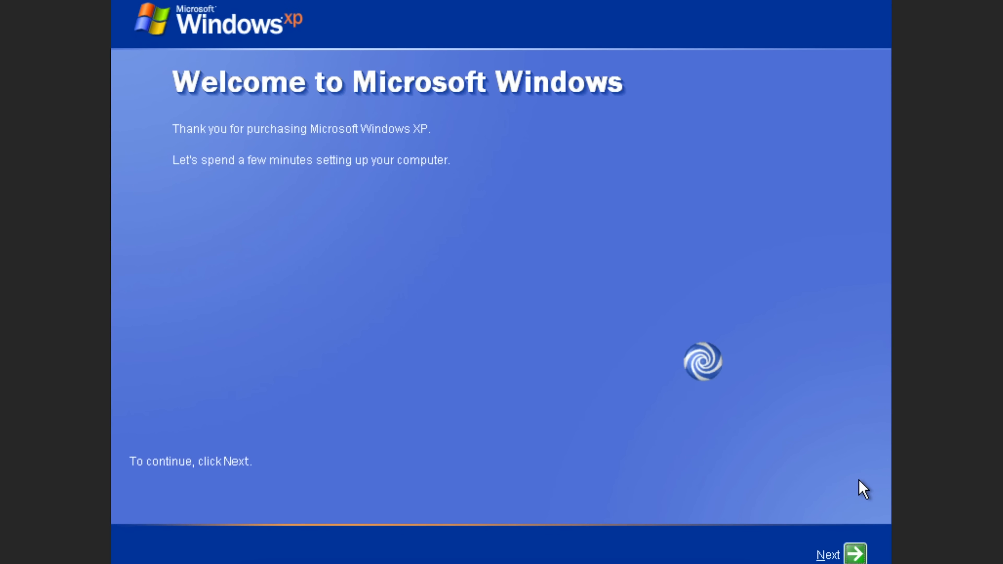
# Move past the welcome page, declining Automatic Updates with 'Not right now'.
pyautogui.press('Return')
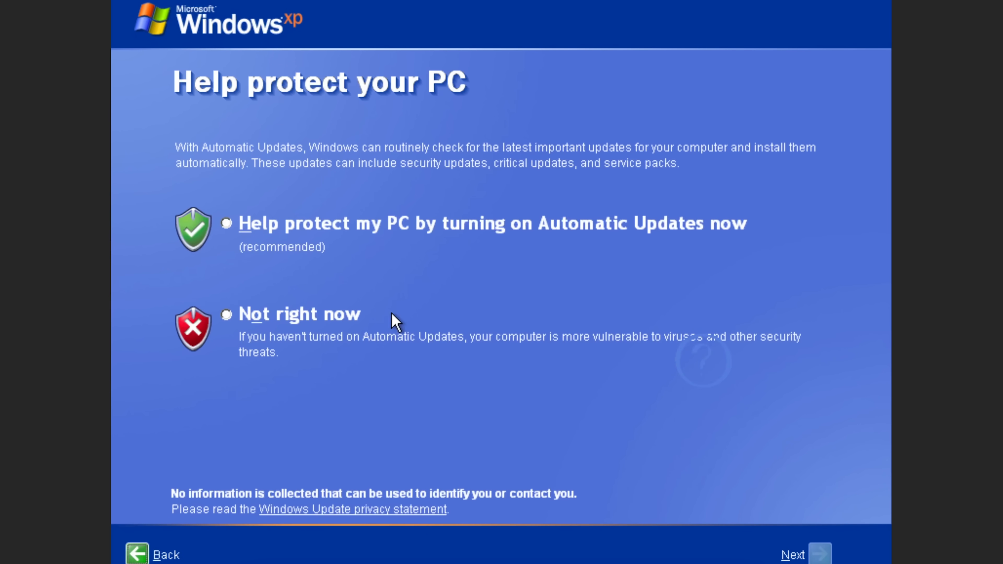
pyautogui.click(297, 320)
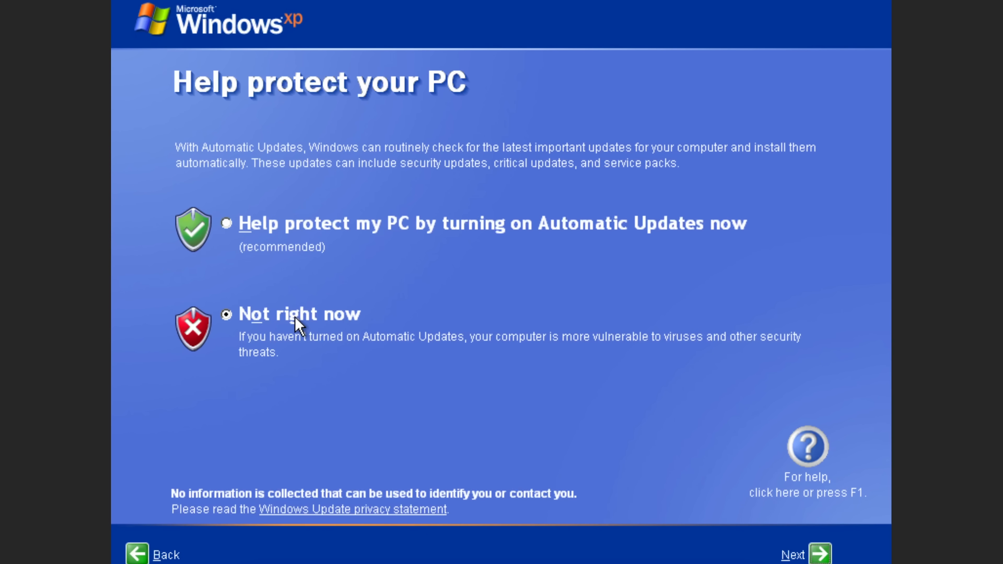
pyautogui.click(296, 315)
pyautogui.press('Tab')
pyautogui.press('Tab')
pyautogui.press('Return')
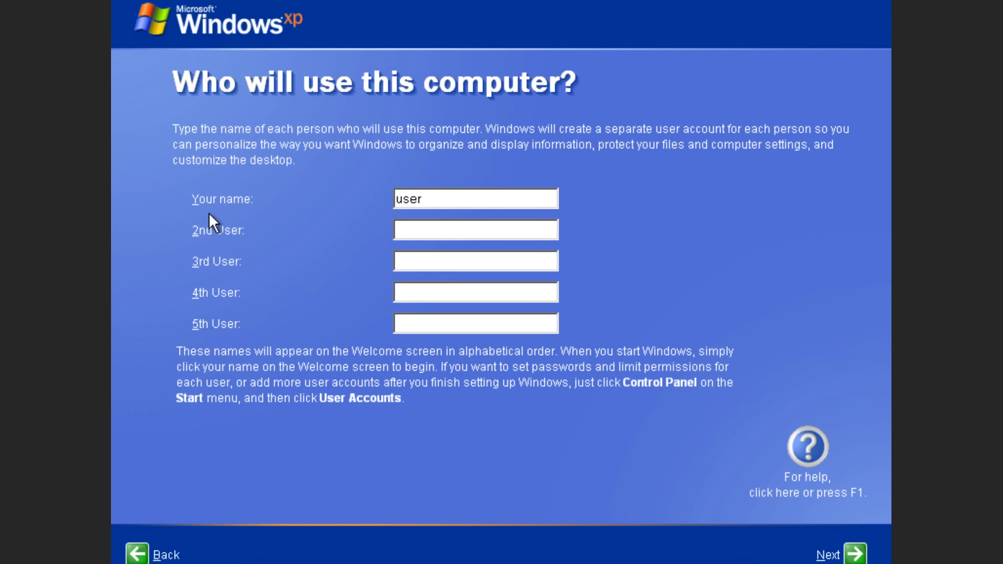
# Create the user account named 'user' and finish setup to reach the desktop.
pyautogui.press('Tab')
pyautogui.click(417, 262)
pyautogui.press('Return')
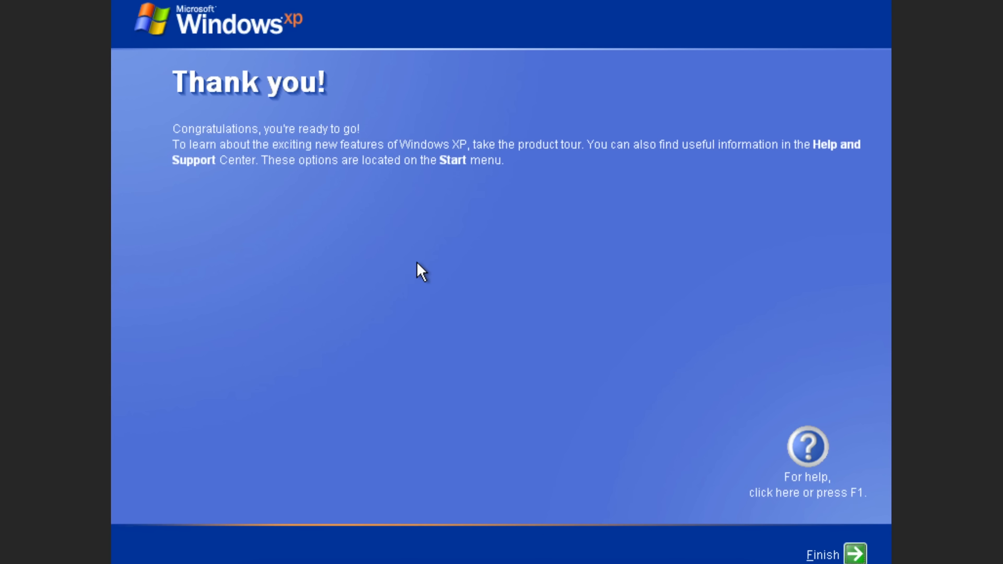
pyautogui.press('Return')
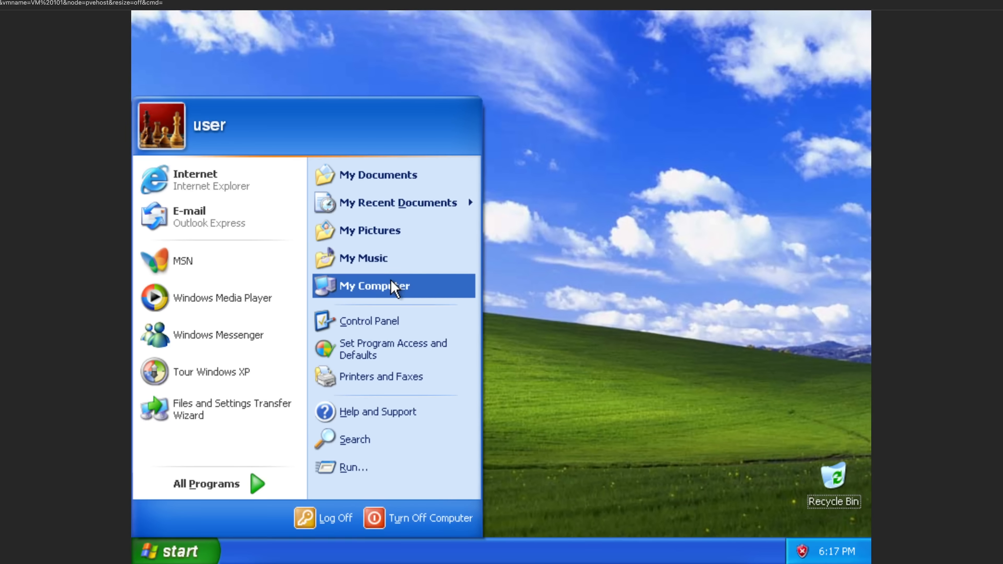
# Go to Control Panel's Network and Internet Connections to reach the Local Area Connection properties.
pyautogui.click(394, 320)
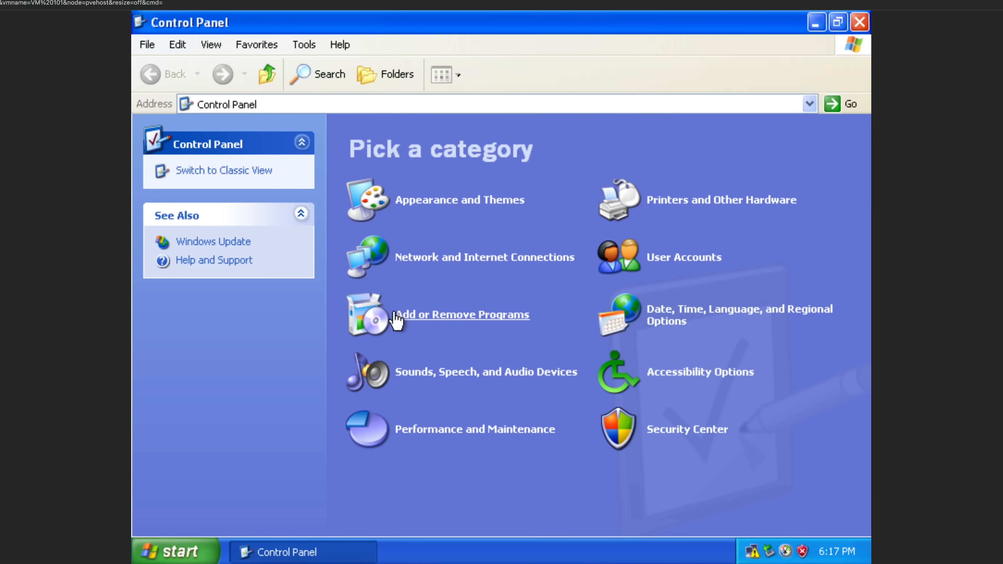
pyautogui.click(425, 258)
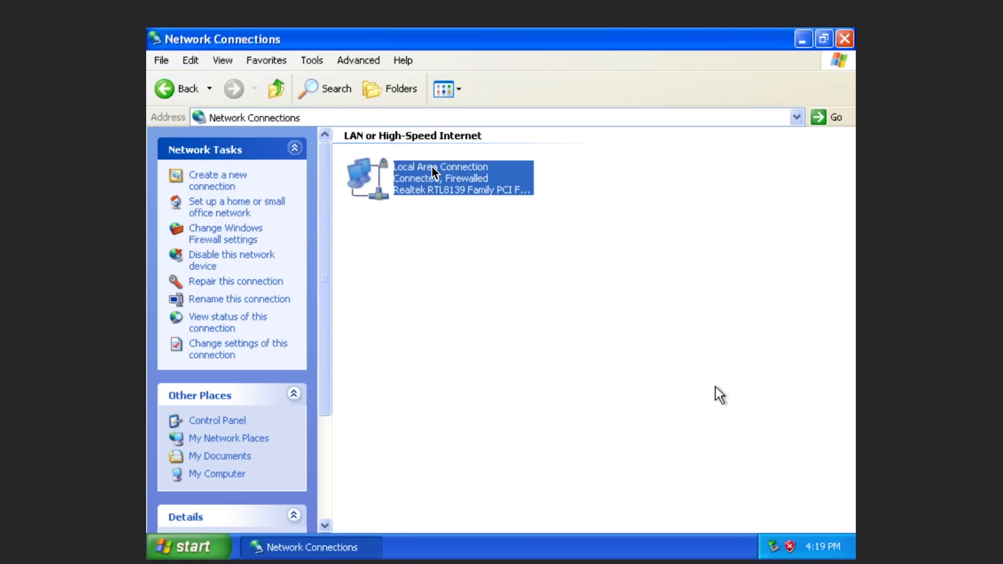
# Turn off Windows Firewall for the Local Area Connection.
pyautogui.rightClick(716, 386)
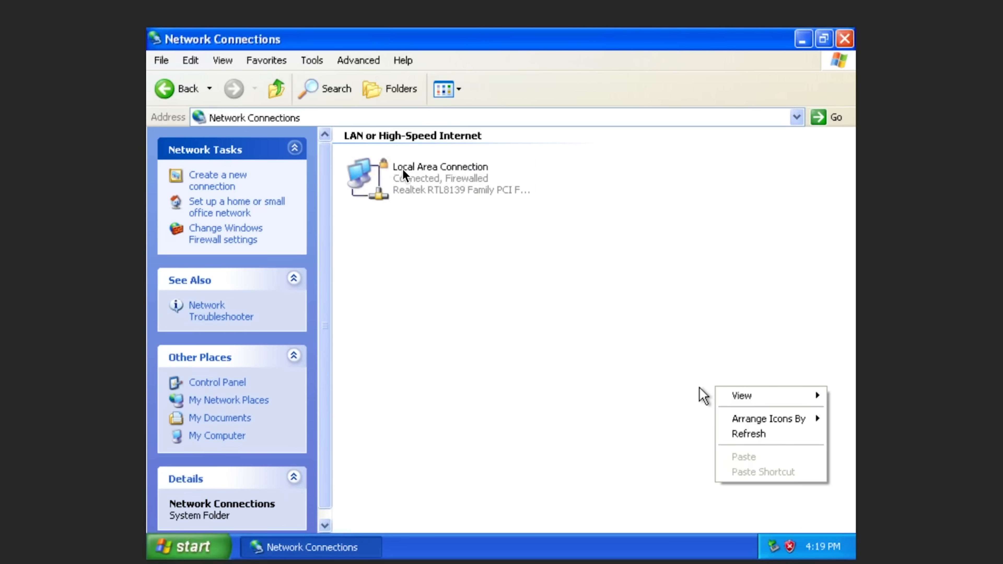
pyautogui.click(423, 371)
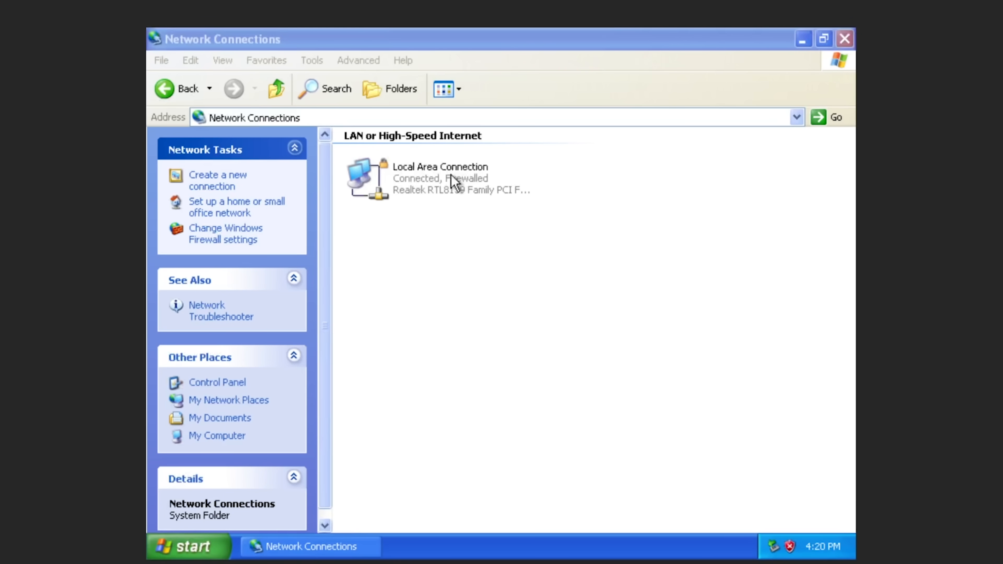
pyautogui.click(473, 505)
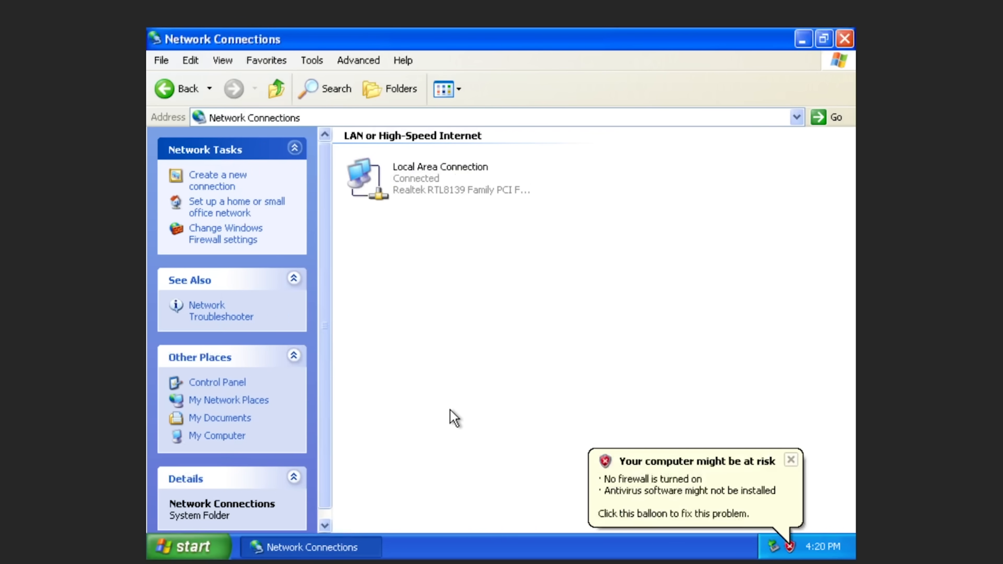
pyautogui.click(450, 409)
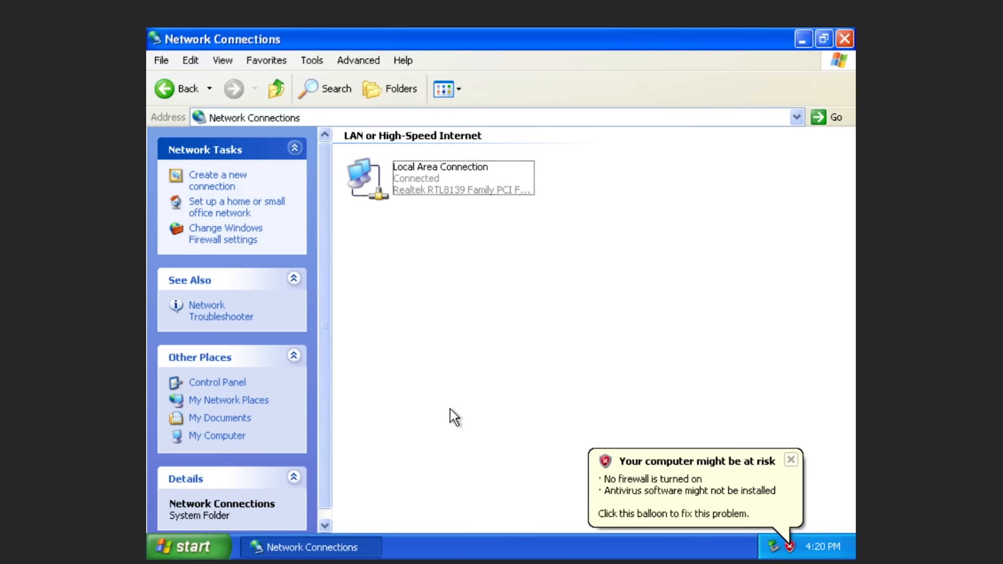
# Open Control Panel's Printers and Other Hardware category and bring up Task Manager.
pyautogui.press('super')
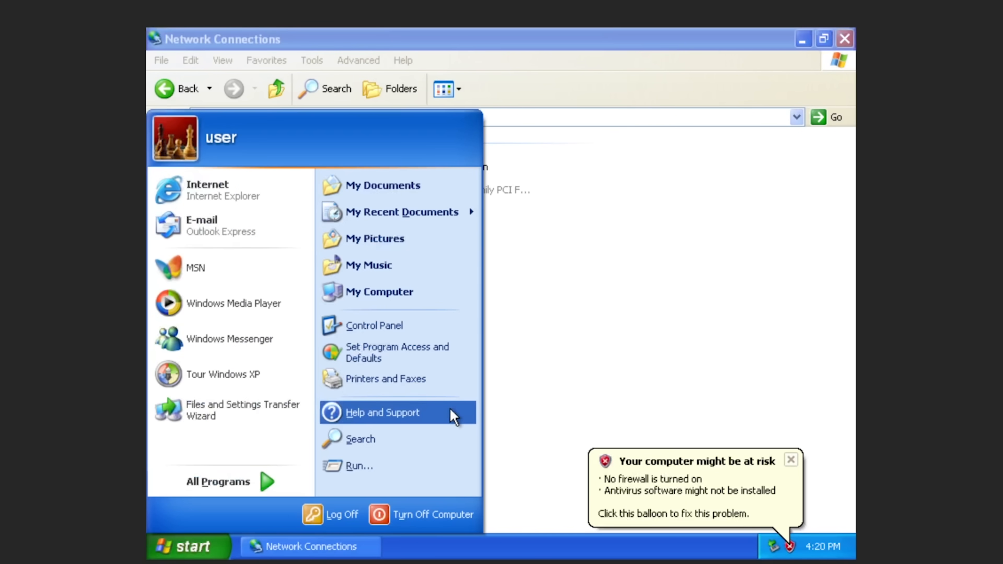
pyautogui.click(405, 326)
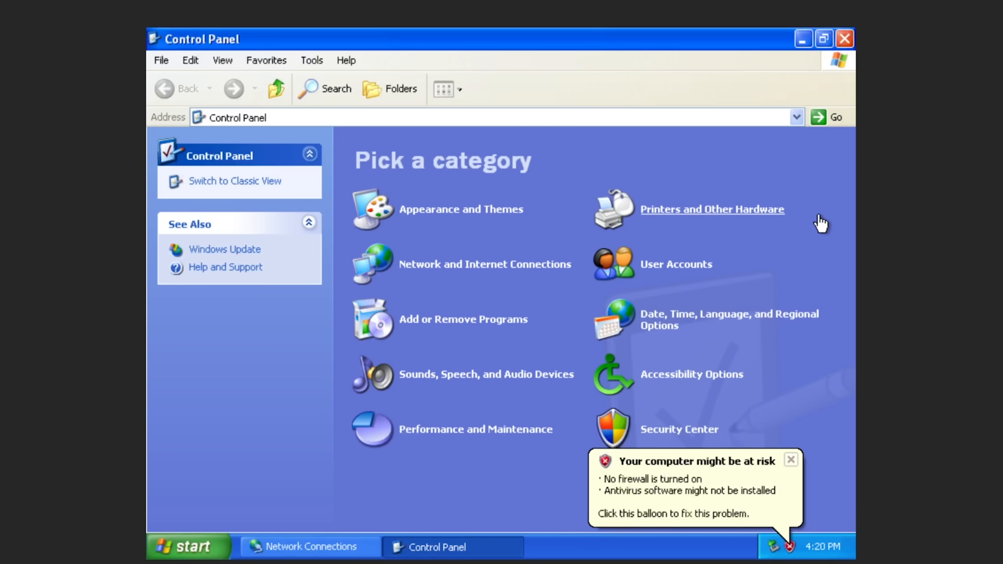
pyautogui.click(781, 224)
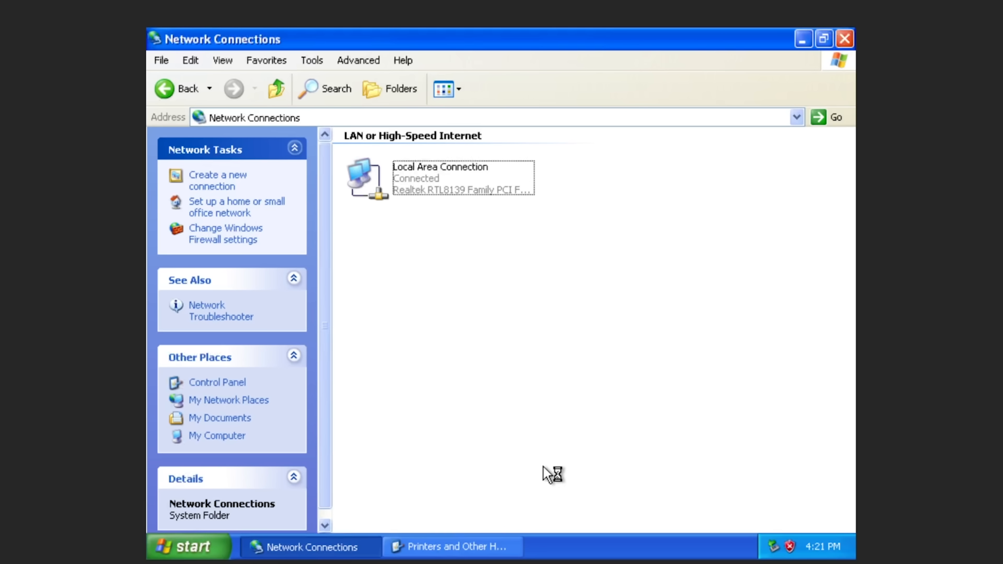
pyautogui.hotkey('ctrl', 'alt', 'Delete')
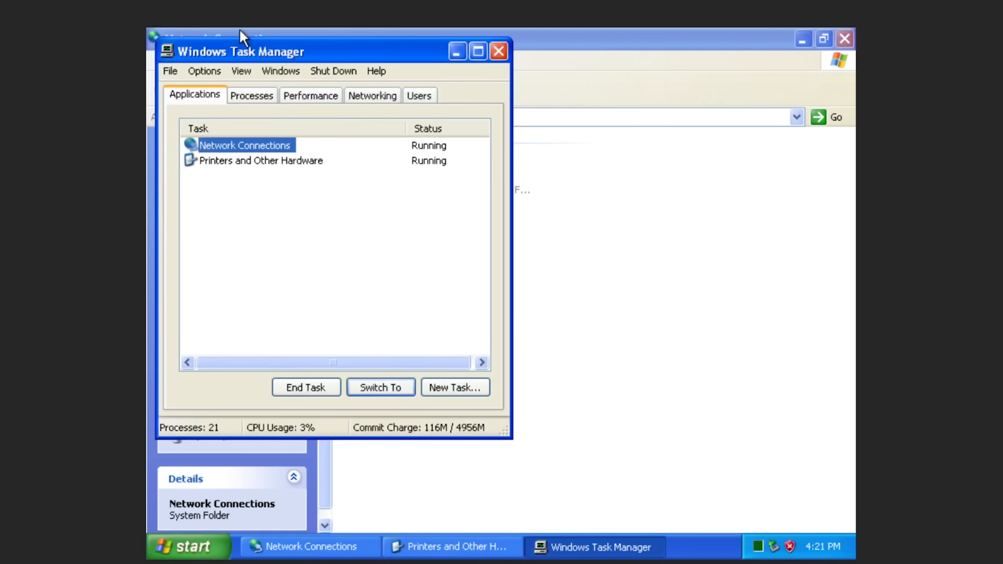
# Suppress IE's secure-connection warning for cnet.com, then review Task Manager's Processes list.
pyautogui.click(282, 99)
pyautogui.click(233, 99)
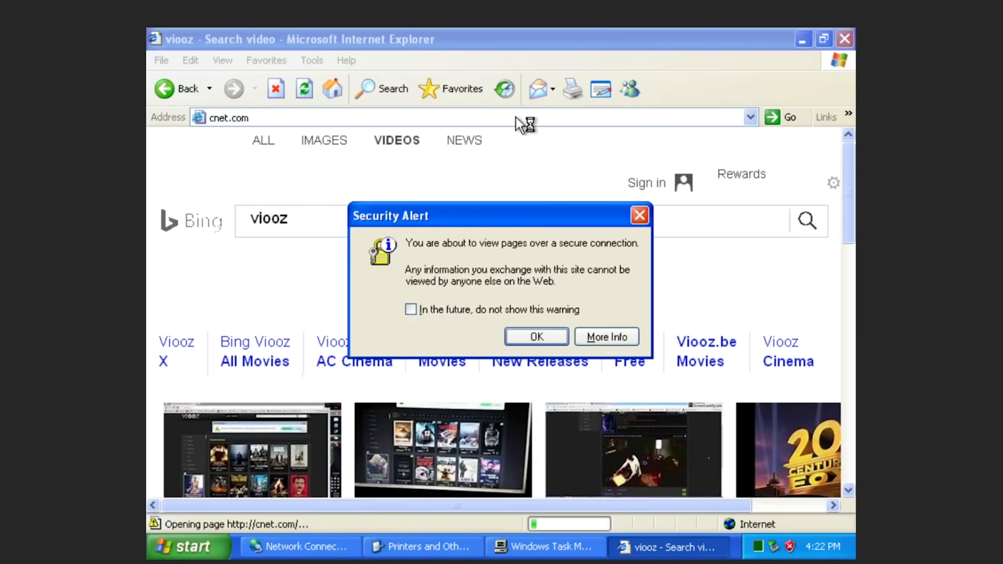
pyautogui.click(437, 312)
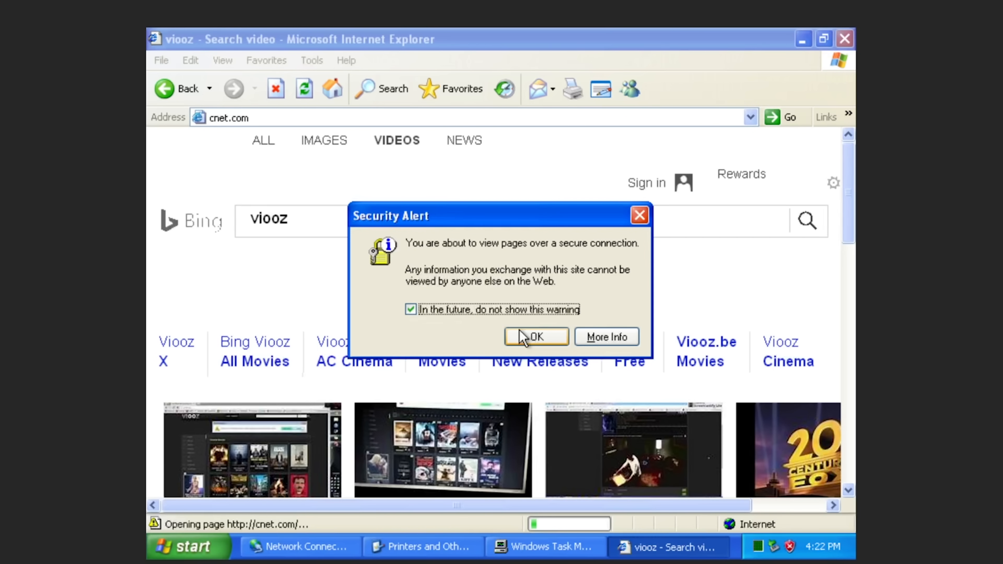
pyautogui.click(523, 338)
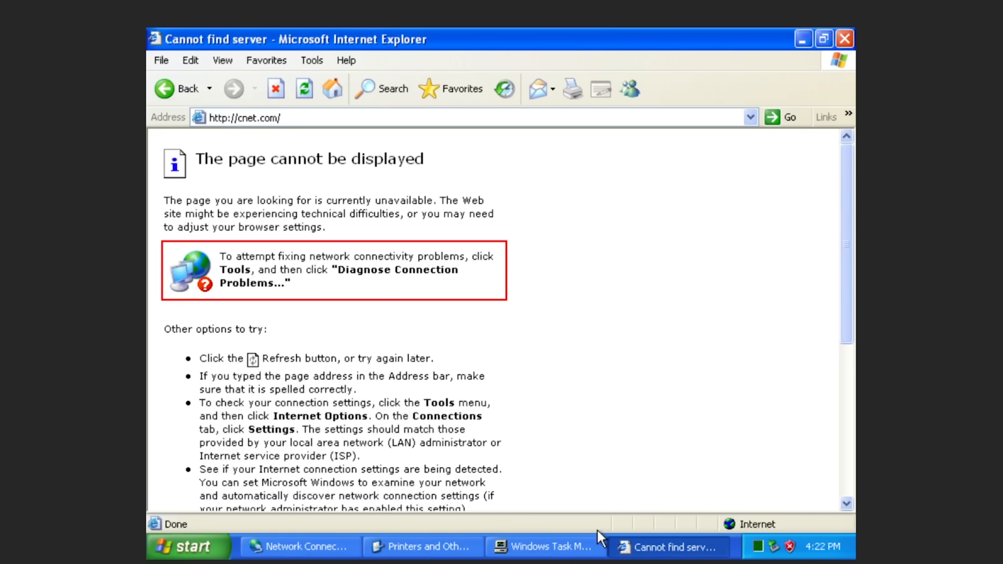
pyautogui.click(561, 549)
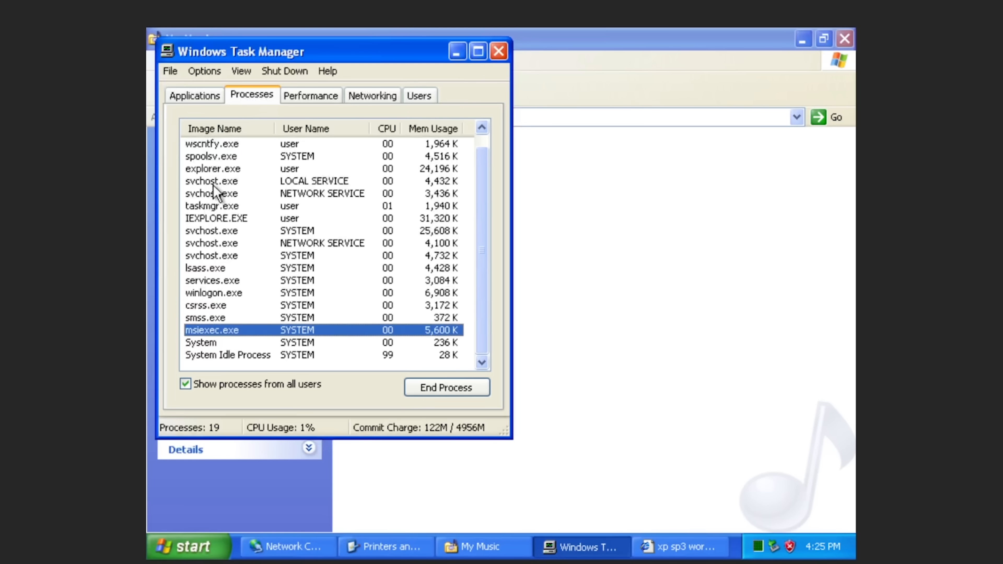
pyautogui.press('Down')
pyautogui.press('Down')
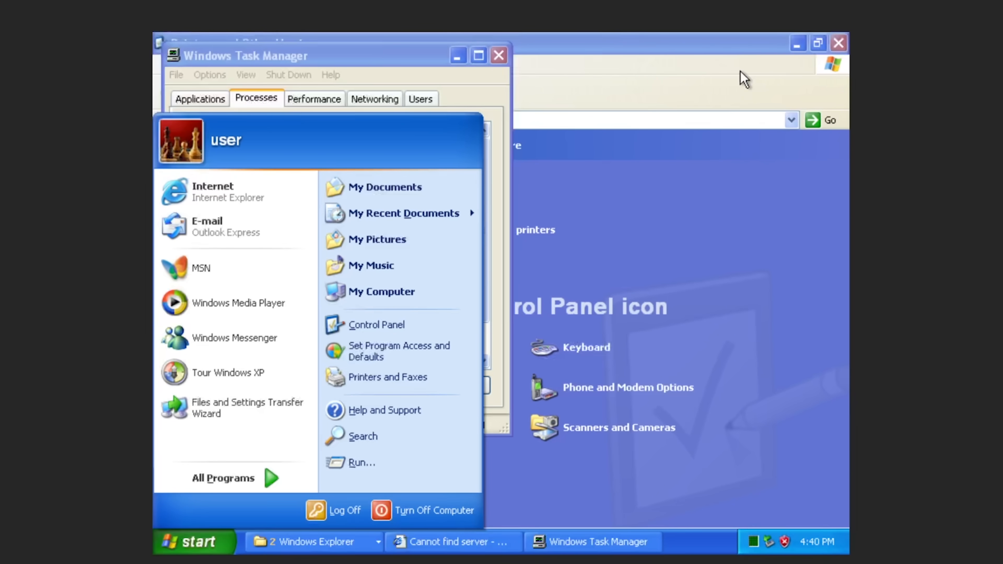
# Inspect the actions menu of the user's conhoz.exe process without ending it.
pyautogui.click(589, 102)
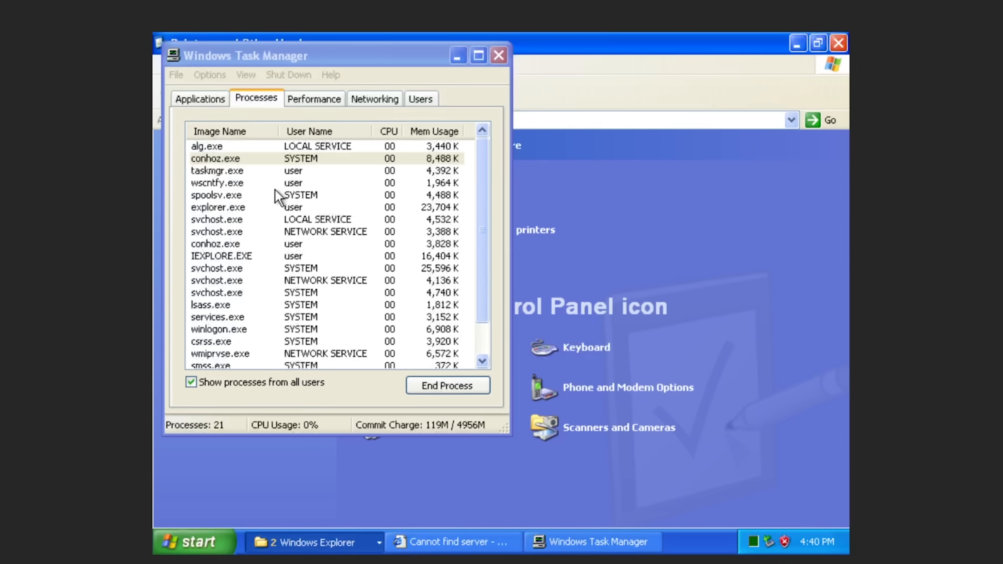
pyautogui.click(246, 231)
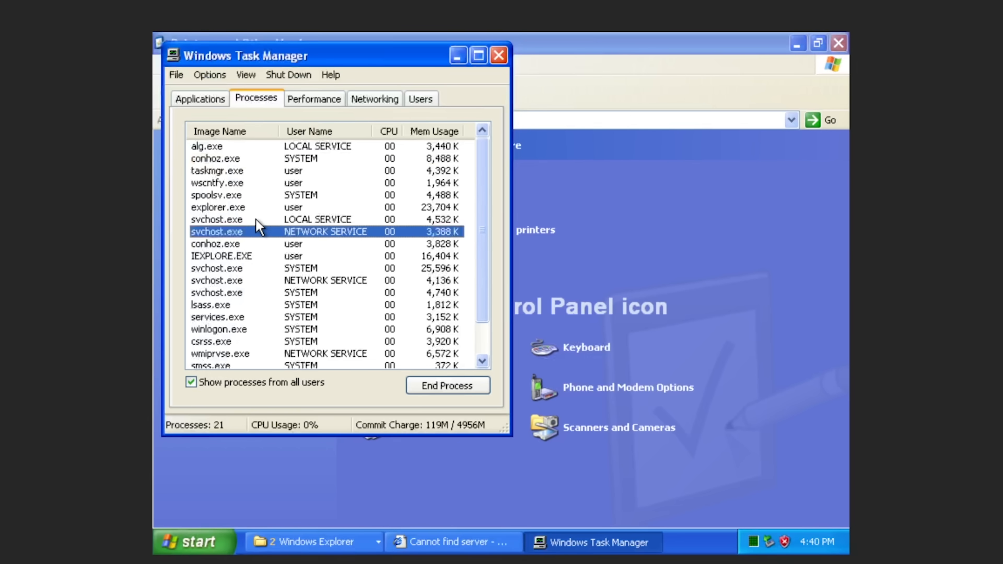
pyautogui.rightClick(298, 245)
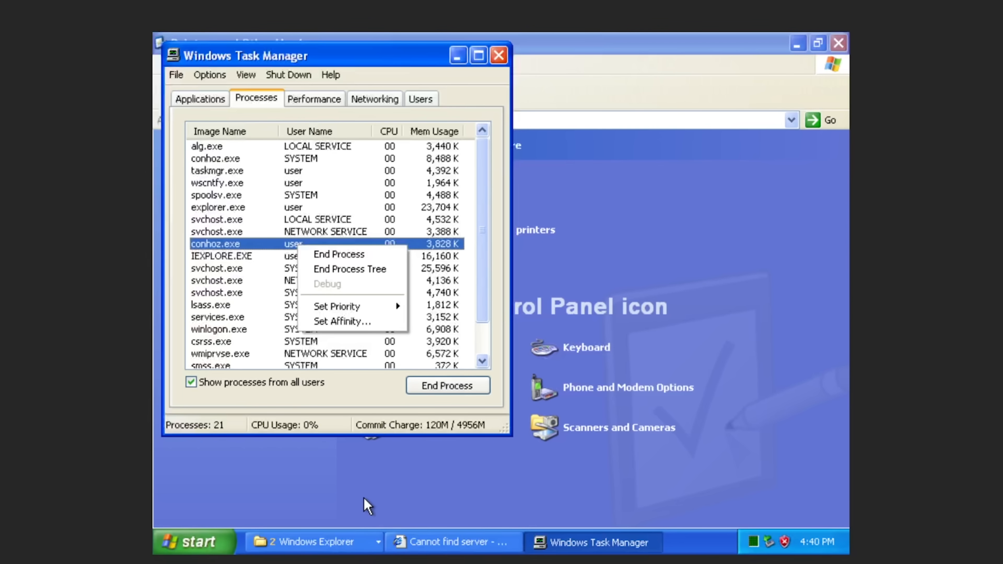
pyautogui.click(233, 306)
pyautogui.scroll(-1, 235, 307)
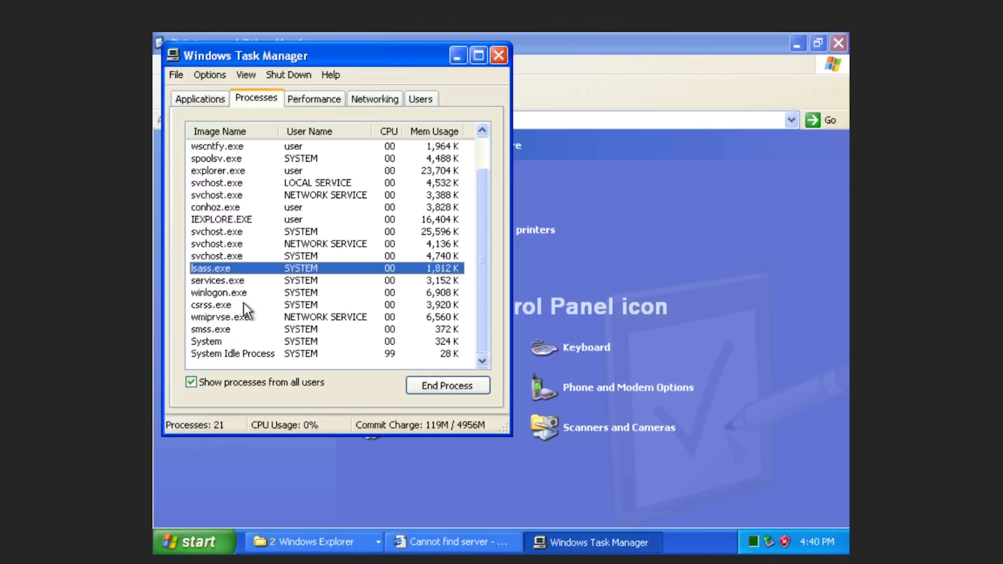
pyautogui.scroll(1, 254, 289)
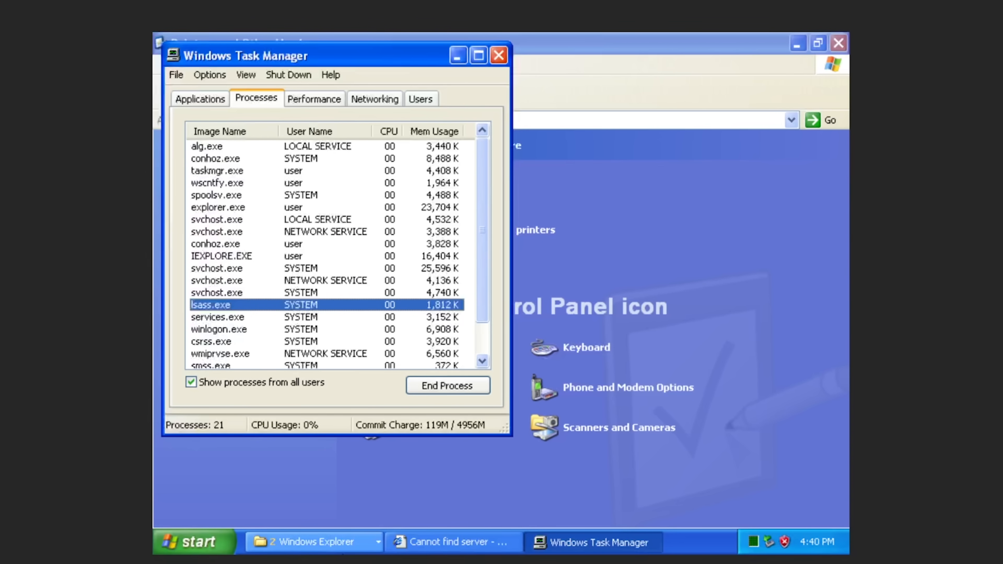
# Bring the Printers and Other Hardware window forward and minimize Task Manager.
pyautogui.click(352, 543)
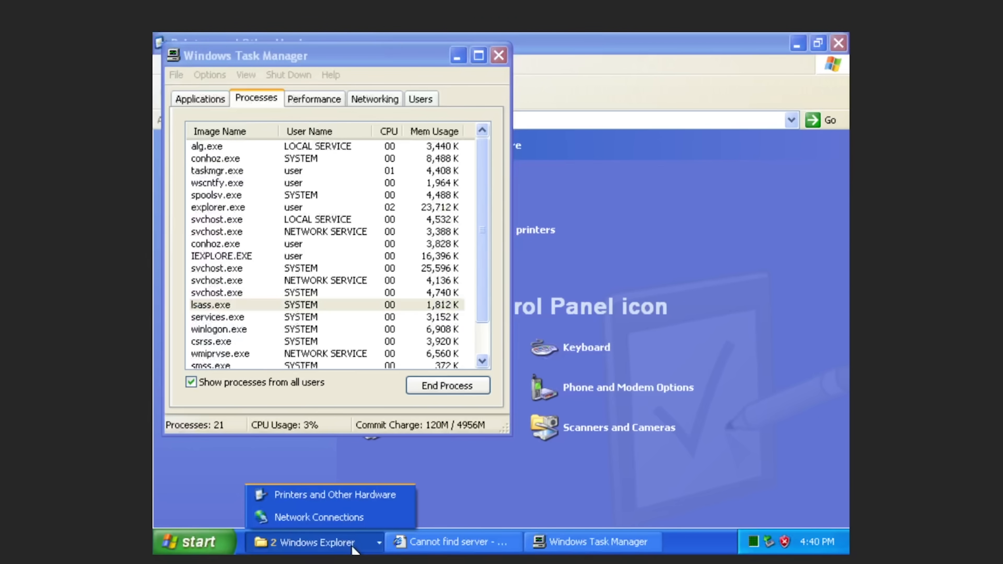
pyautogui.click(309, 342)
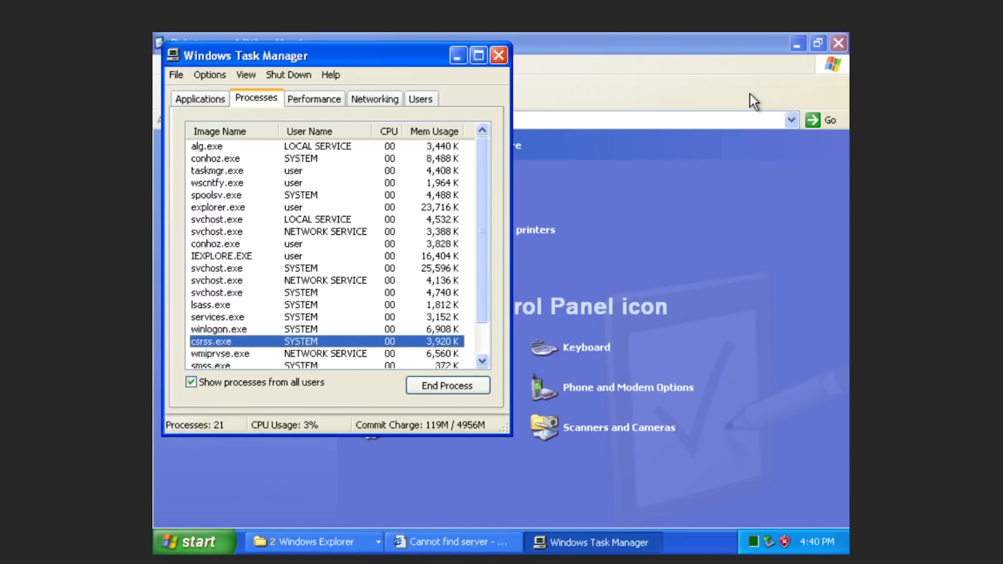
pyautogui.click(748, 120)
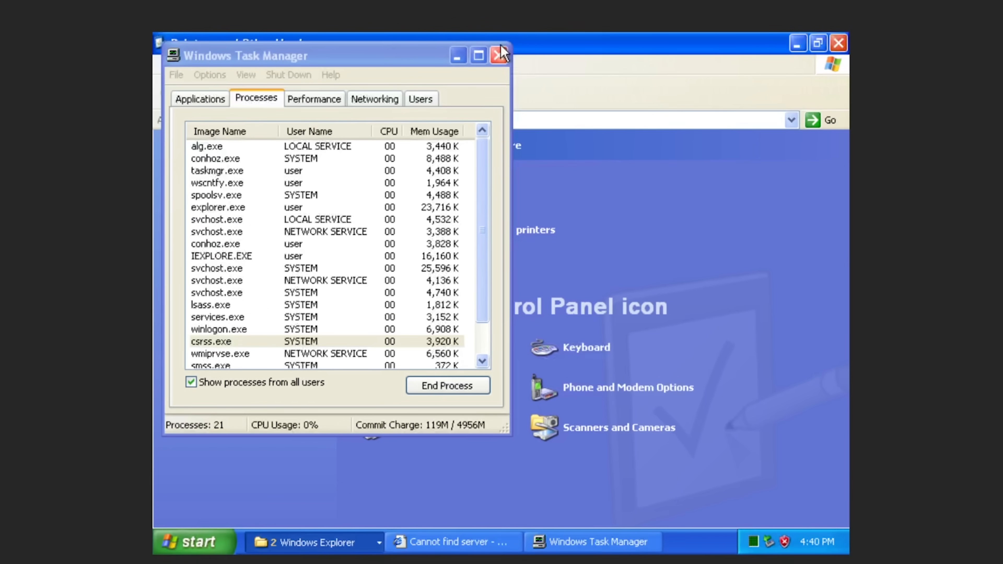
pyautogui.click(462, 49)
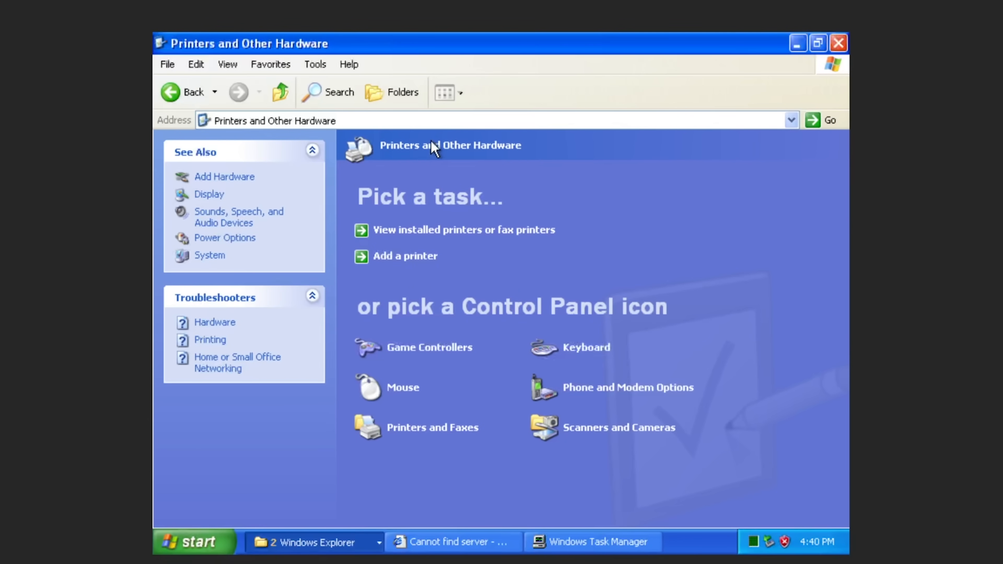
# Navigate to %temp% from the address bar, finding the Temp folder empty.
pyautogui.click(452, 113)
pyautogui.write('%temp%')
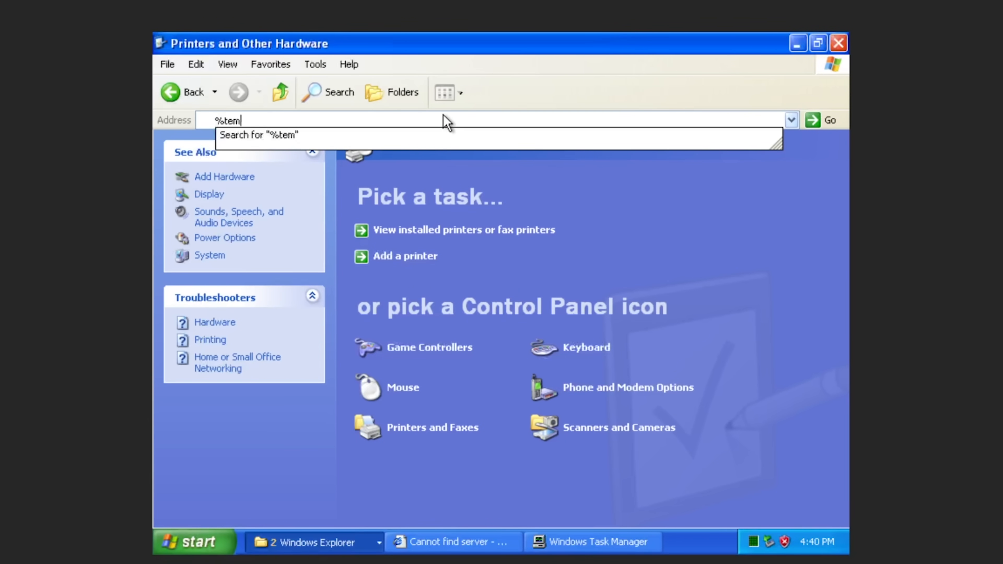
pyautogui.press('Return')
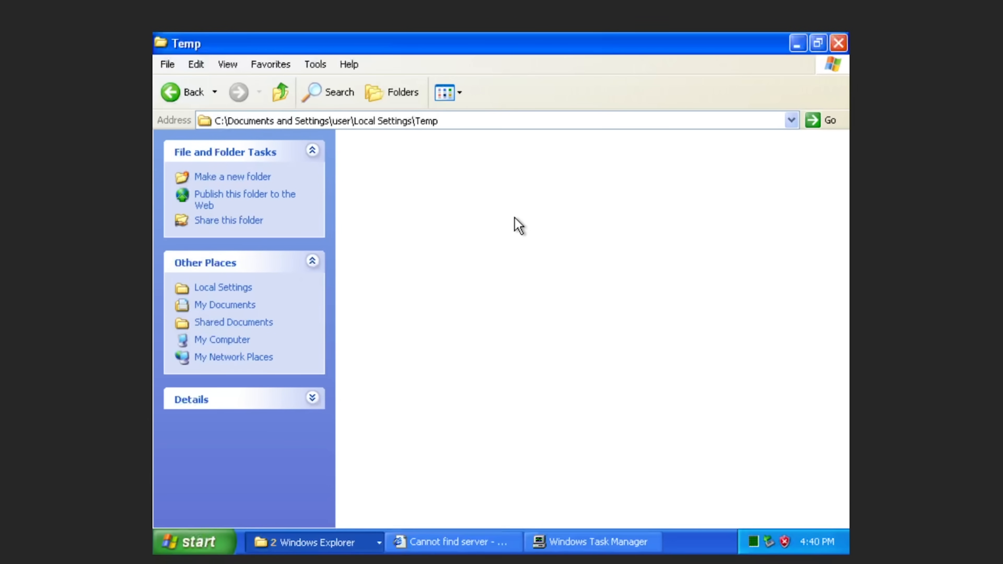
pyautogui.click(382, 454)
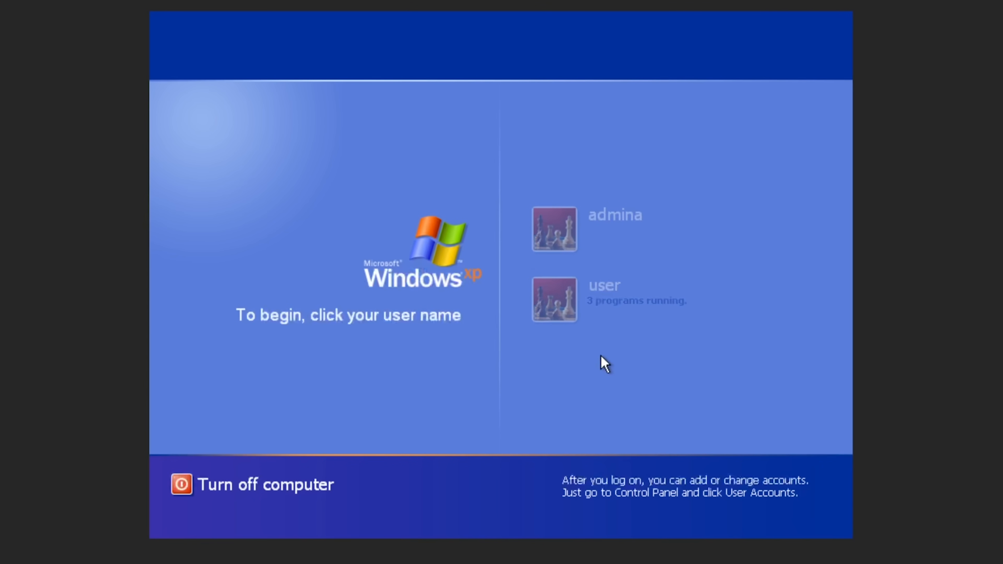
# Return to the session, step through processes from svchost.exe to smss.exe, then bring up Log Off.
pyautogui.click(555, 297)
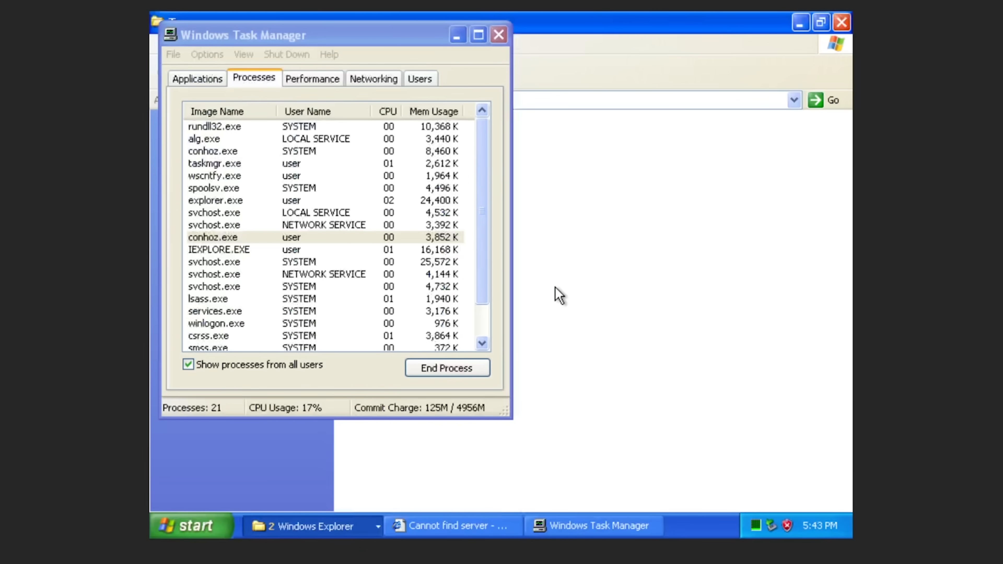
pyautogui.click(331, 214)
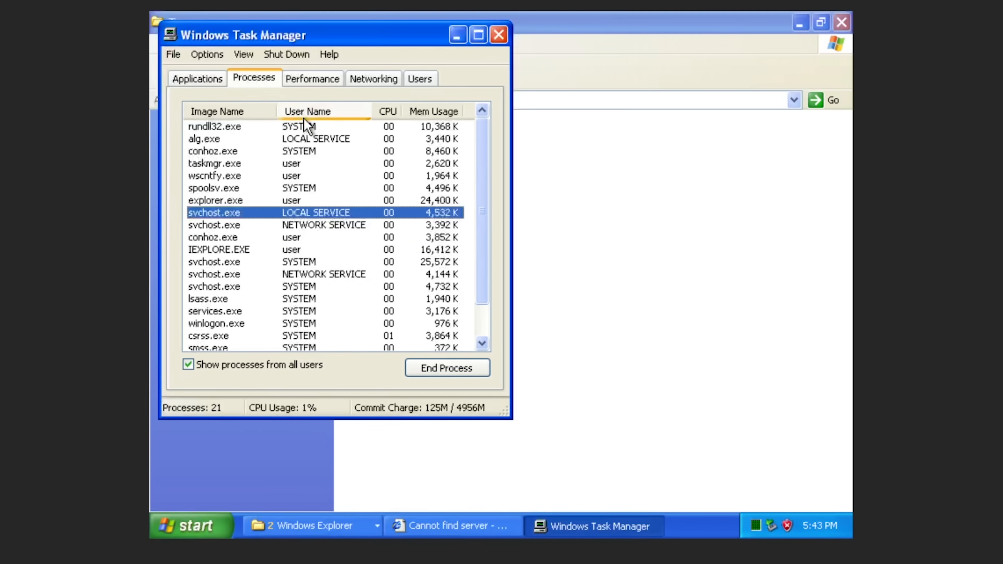
pyautogui.click(286, 189)
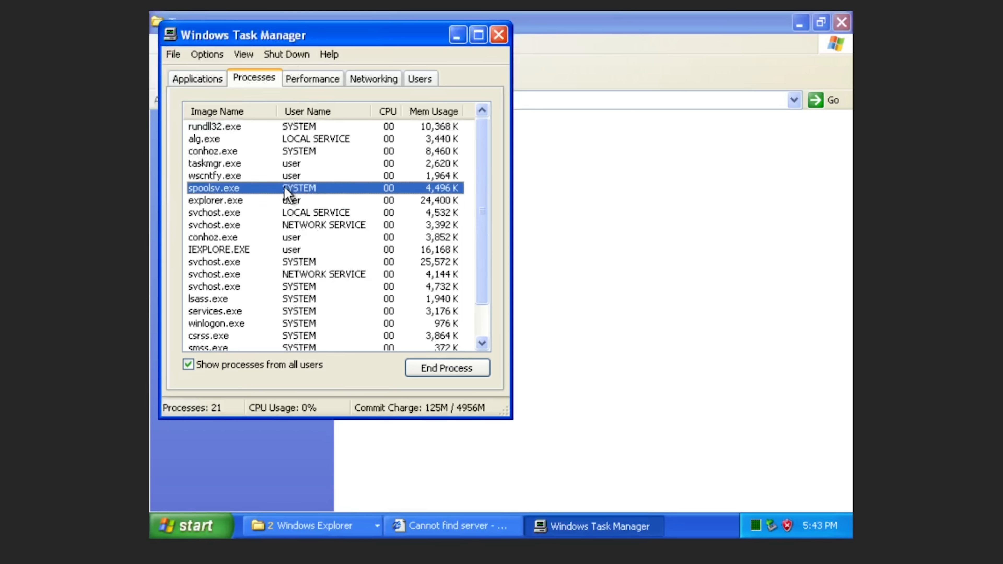
pyautogui.press('Down')
pyautogui.press('Down')
pyautogui.press('Down')
pyautogui.press('Down')
pyautogui.press('Down')
pyautogui.press('Down')
pyautogui.press('Down')
pyautogui.press('Down')
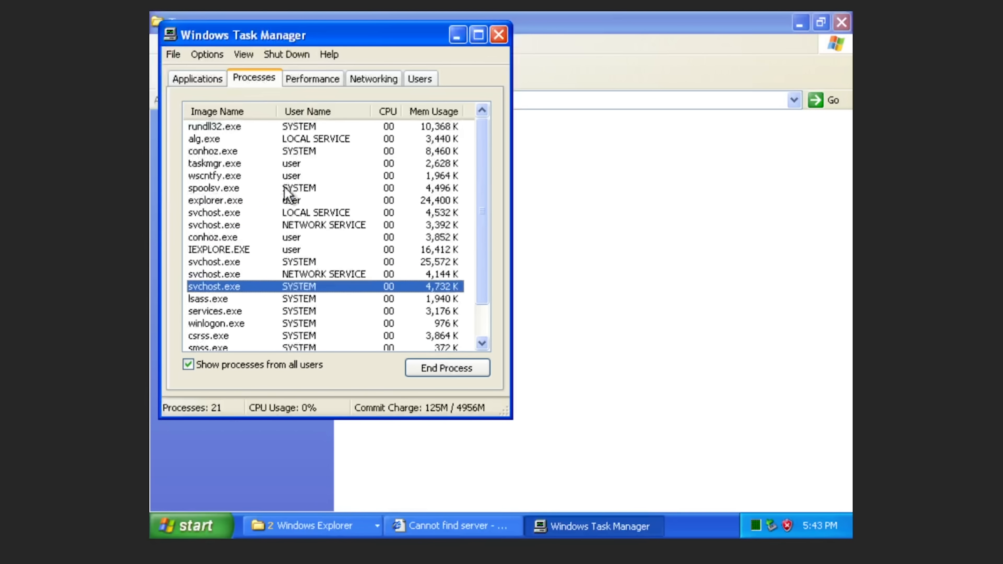
pyautogui.press('Down')
pyautogui.press('Down')
pyautogui.press('Down')
pyautogui.press('Down')
pyautogui.press('Down')
pyautogui.press('Down')
pyautogui.press('Down')
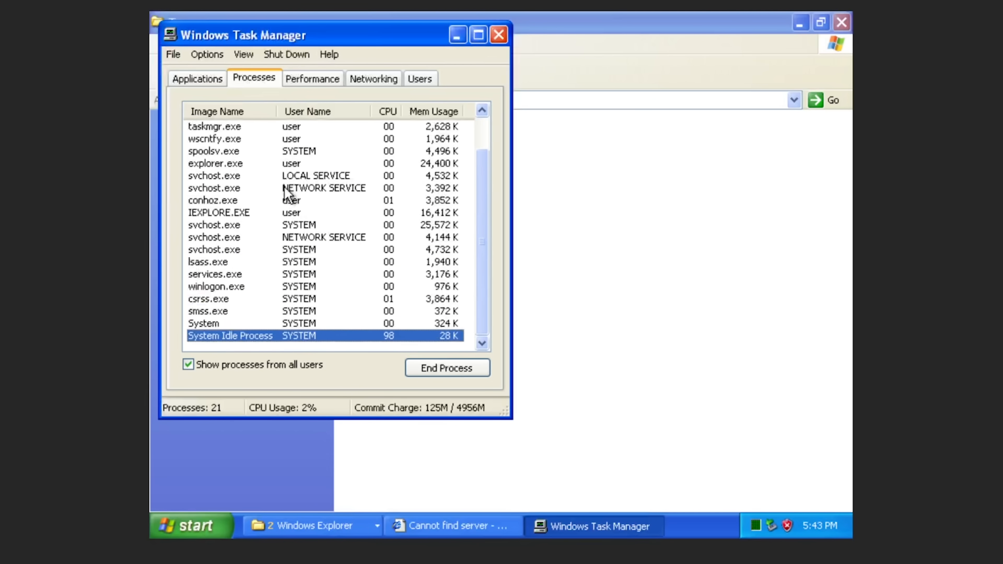
pyautogui.press('Up')
pyautogui.press('Up')
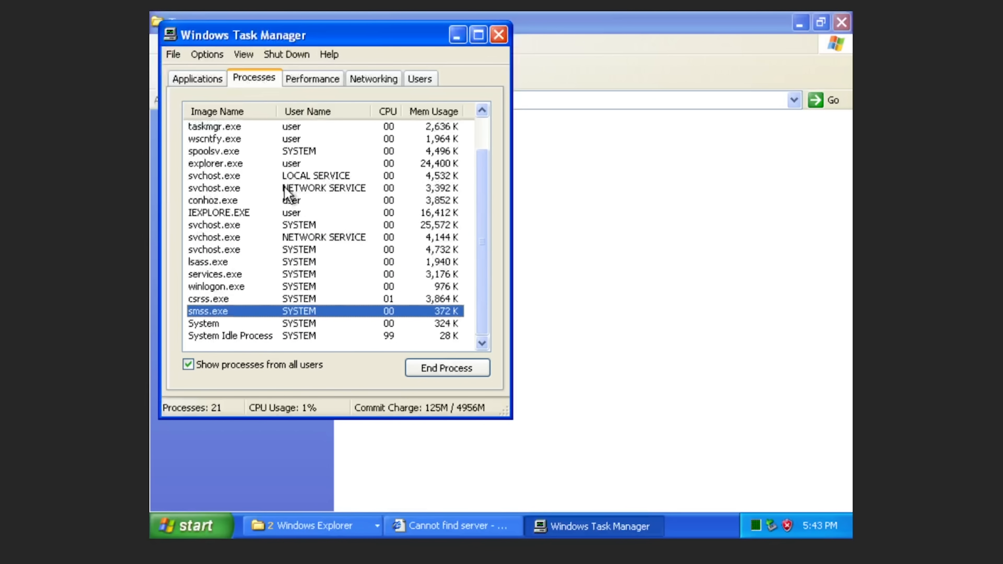
pyautogui.press('super')
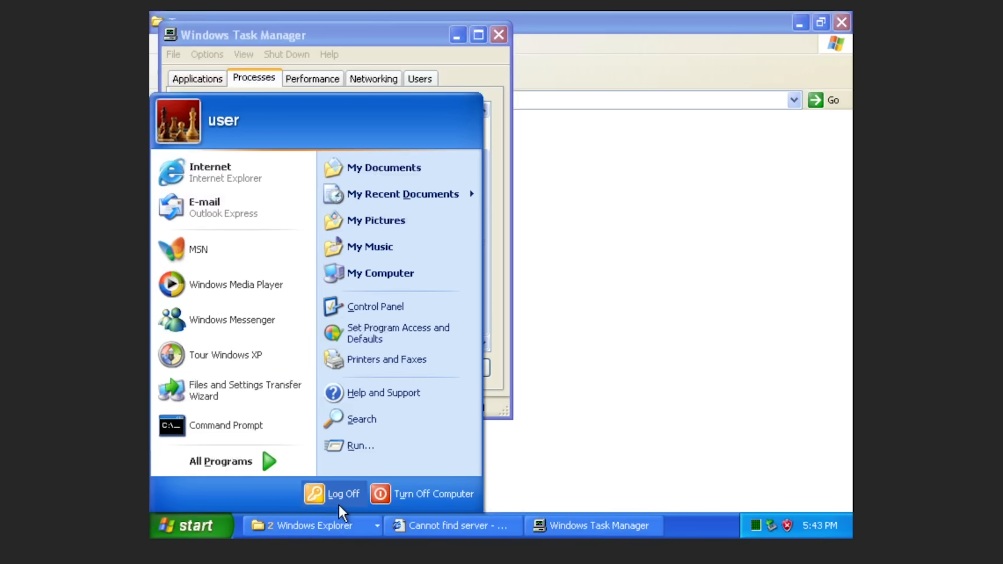
pyautogui.click(319, 497)
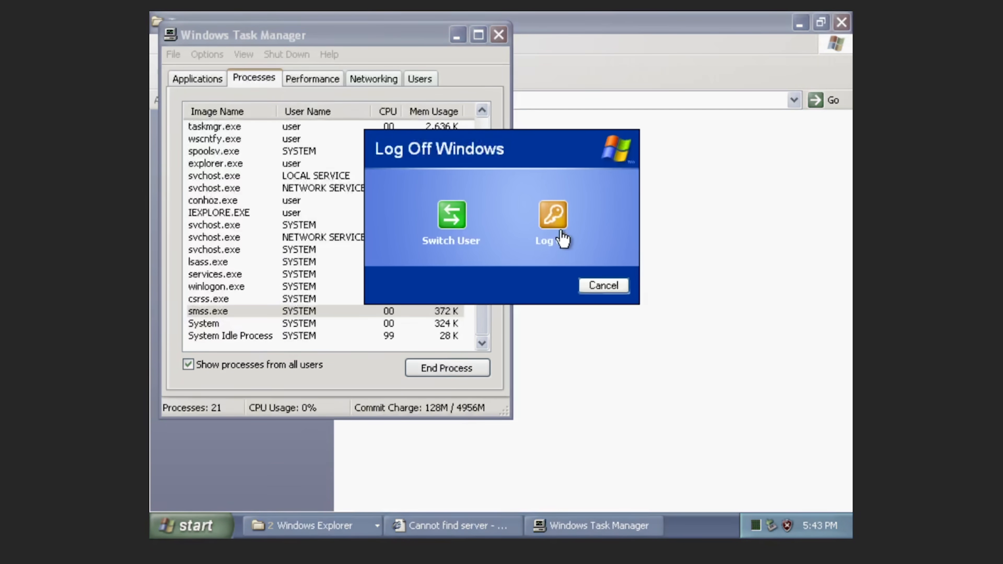
# Log off, fail to enter the limited account with an empty password, and sign back in as 'user'.
pyautogui.click(552, 225)
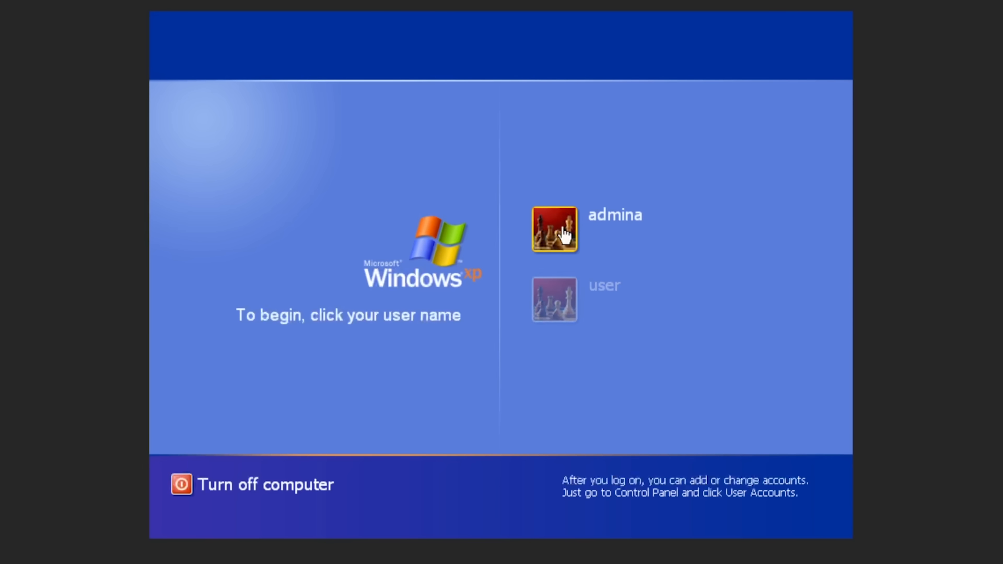
pyautogui.click(565, 235)
pyautogui.press('Return')
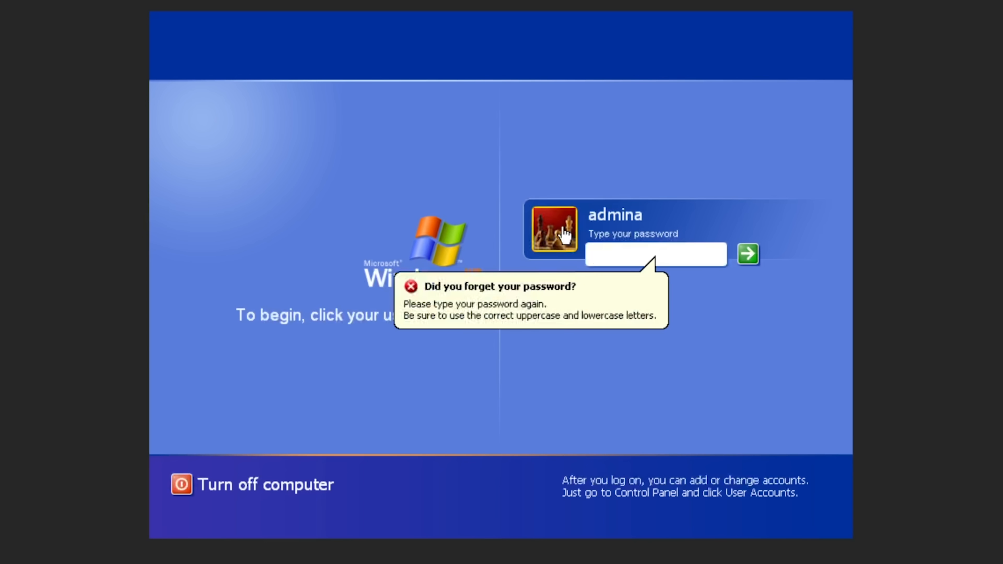
pyautogui.click(502, 282)
pyautogui.click(538, 287)
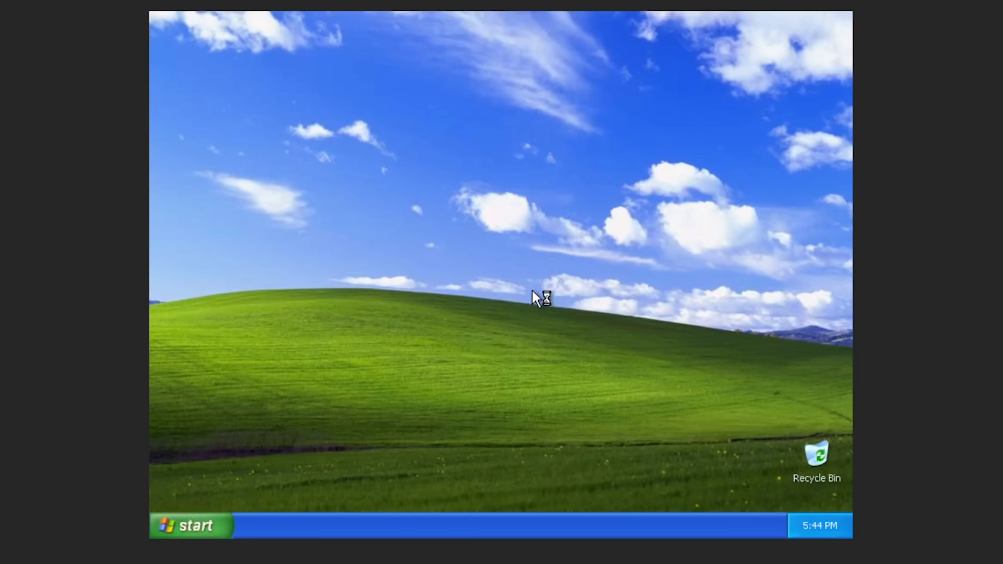
# Launch Task Manager from the taskbar and sort processes alphabetically by Image Name.
pyautogui.rightClick(406, 537)
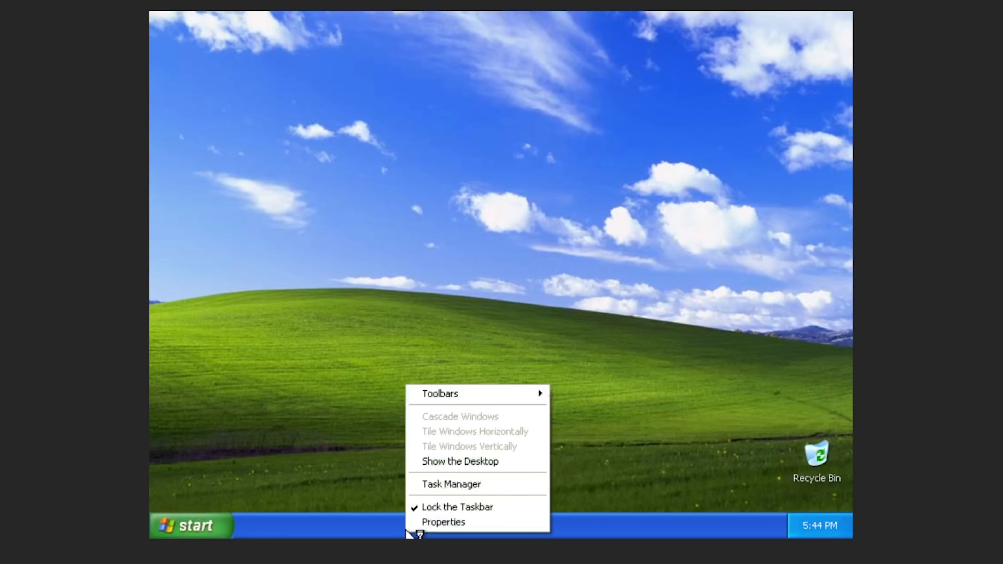
pyautogui.click(478, 486)
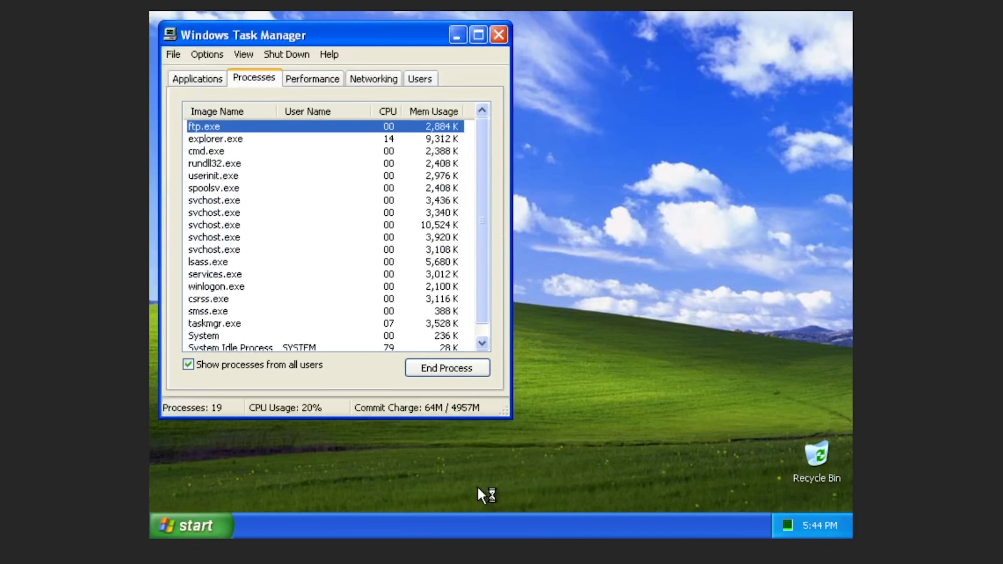
pyautogui.click(276, 200)
pyautogui.click(281, 151)
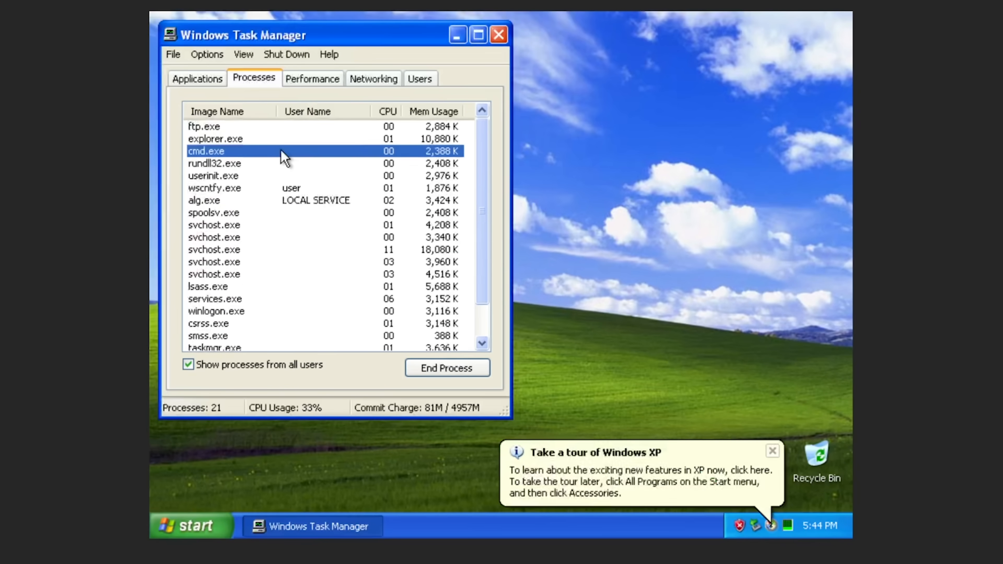
pyautogui.click(232, 117)
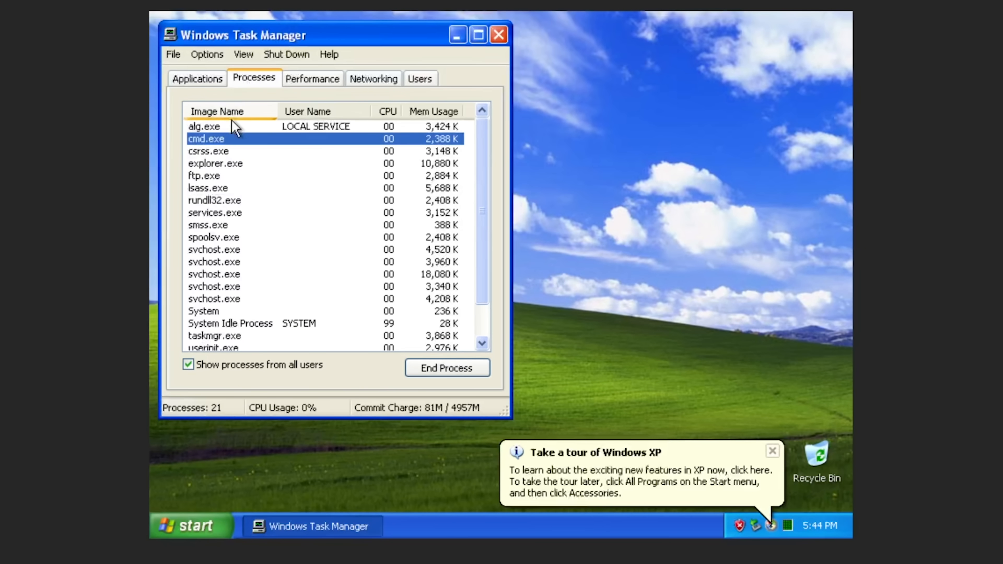
# Inspect ftp.exe's process actions and cancel without ending it.
pyautogui.click(235, 156)
pyautogui.rightClick(207, 174)
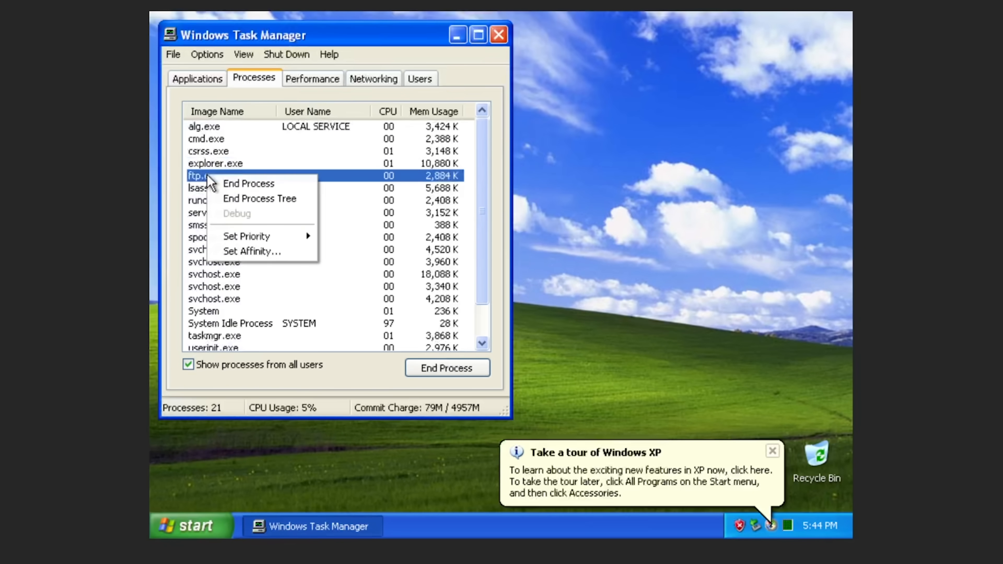
pyautogui.click(252, 291)
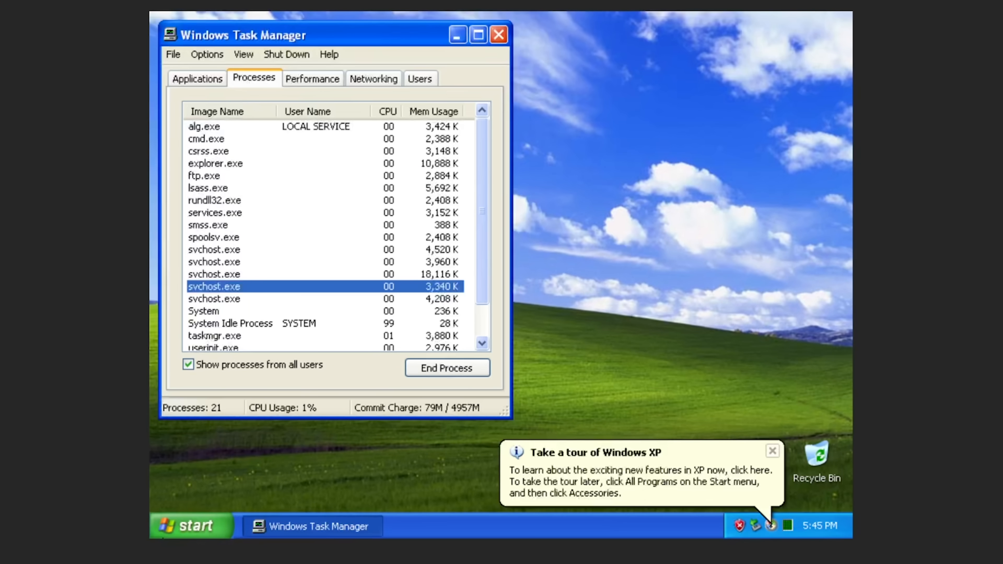
pyautogui.click(188, 533)
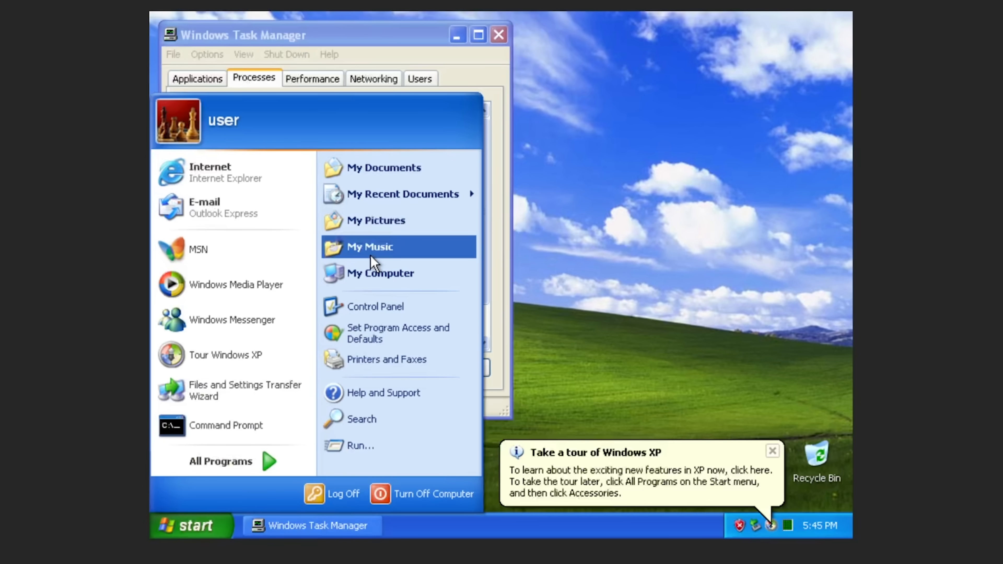
# Set a new password for the limited account through Control Panel's User Accounts.
pyautogui.click(381, 307)
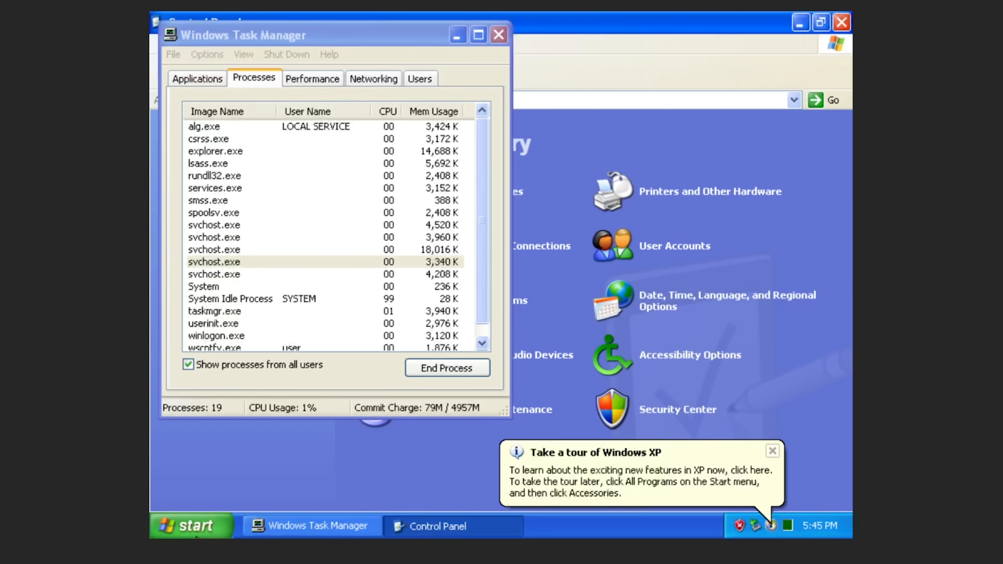
pyautogui.click(189, 525)
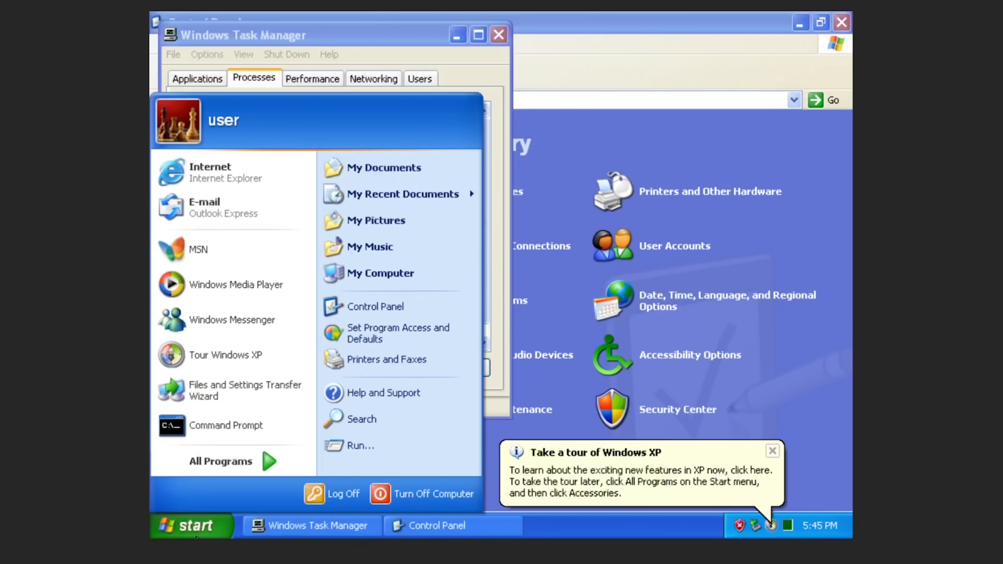
pyautogui.click(341, 269)
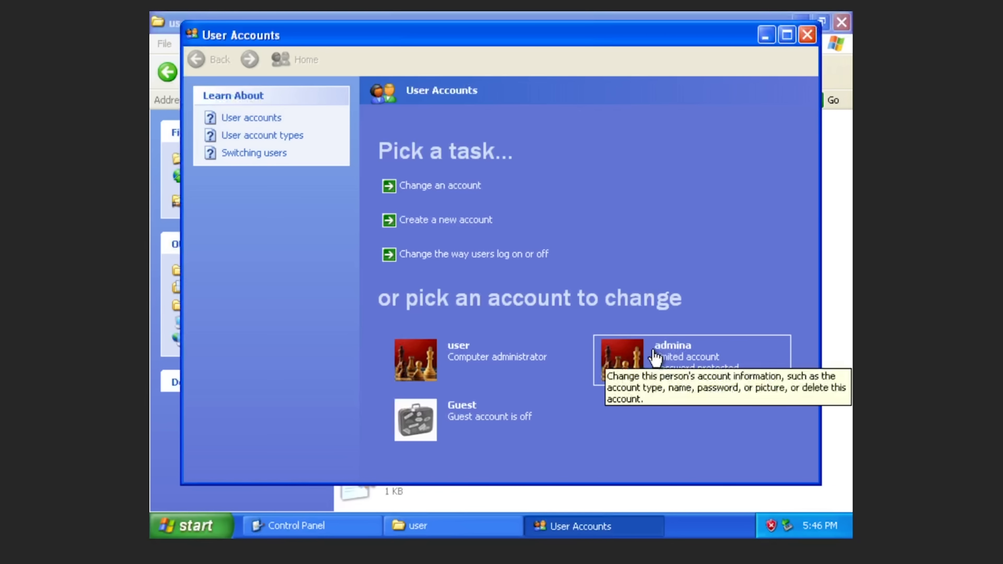
pyautogui.click(655, 355)
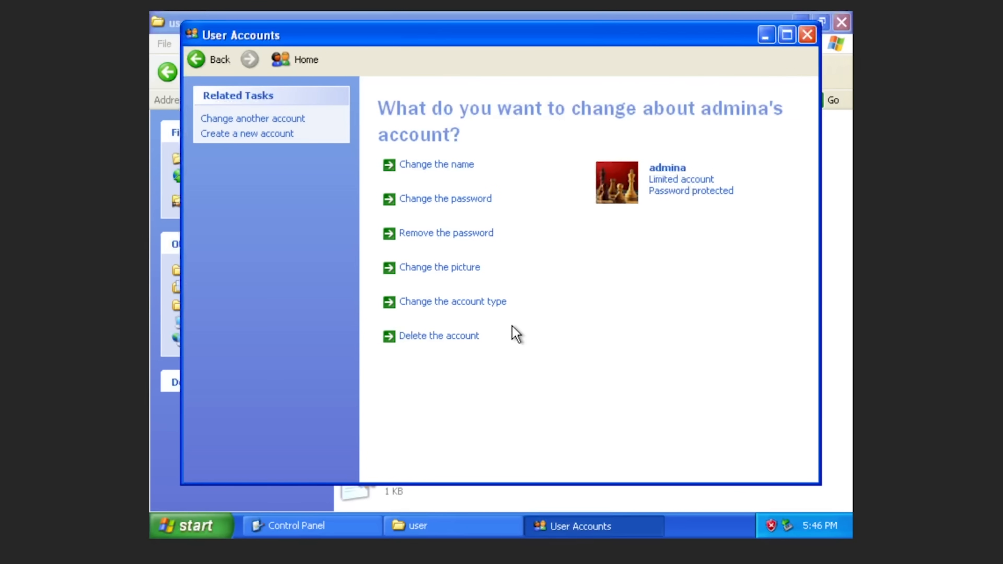
pyautogui.click(462, 199)
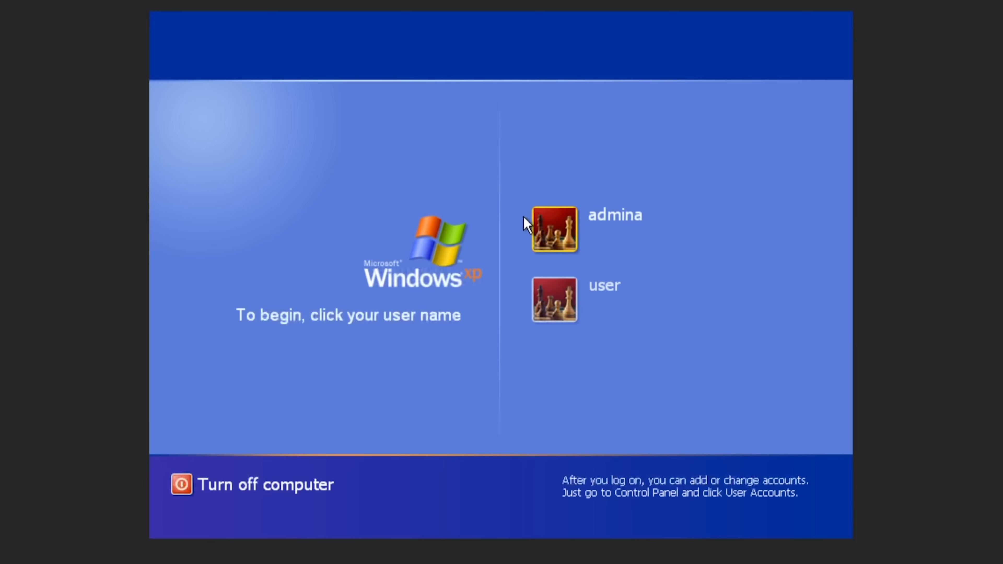
pyautogui.click(531, 219)
# Sign in to the second account with its password and confirm its Startup programs are empty.
pyautogui.write('a')
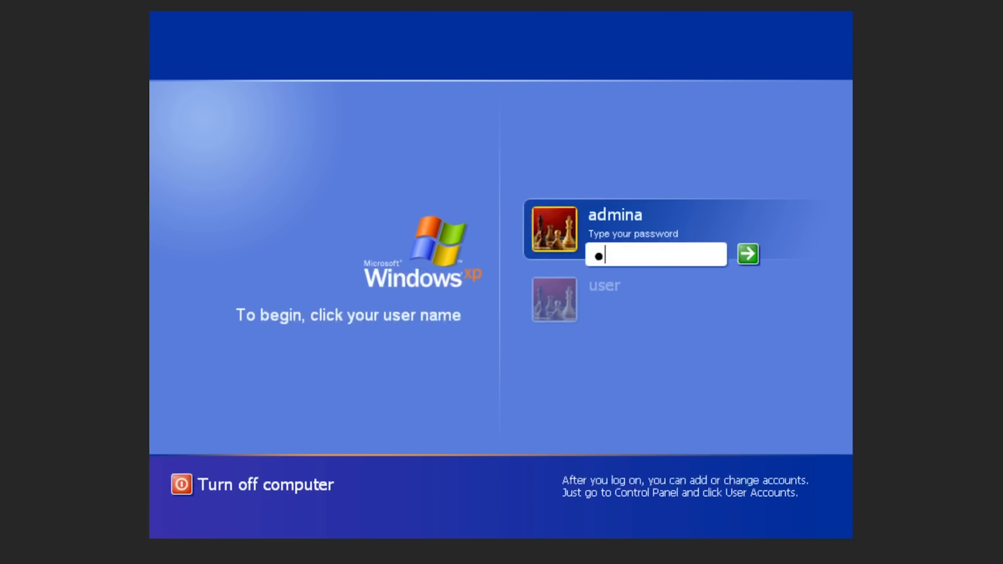
pyautogui.press('Return')
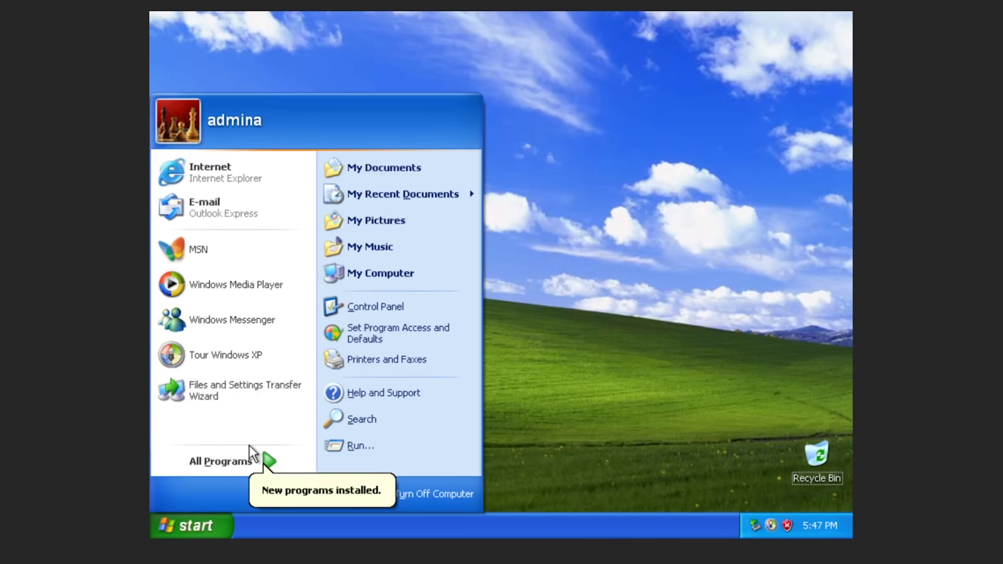
pyautogui.click(205, 462)
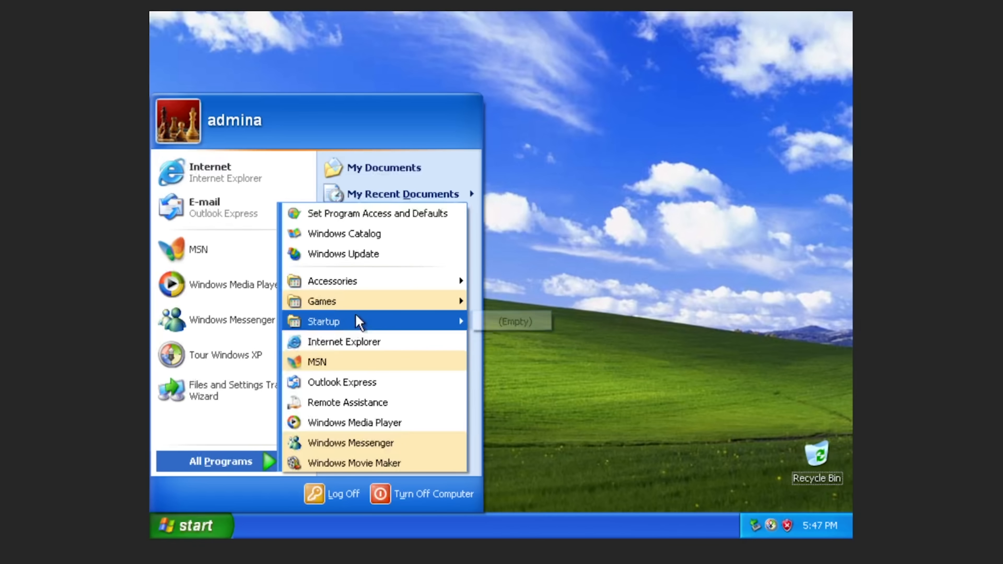
# Go from My Documents up to C: and through Documents and Settings to the account's empty Desktop folder.
pyautogui.click(361, 162)
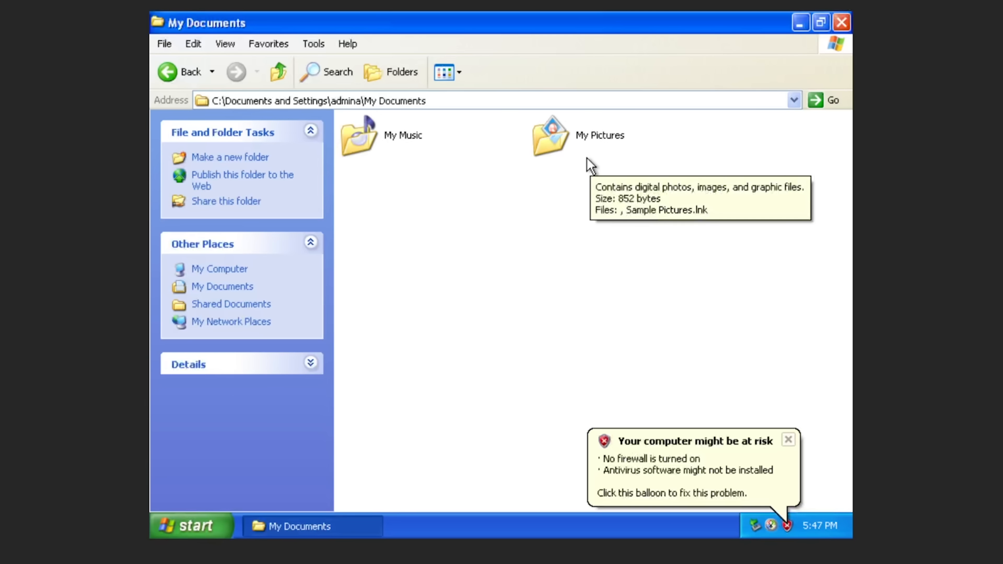
pyautogui.click(578, 158)
pyautogui.rightClick(578, 158)
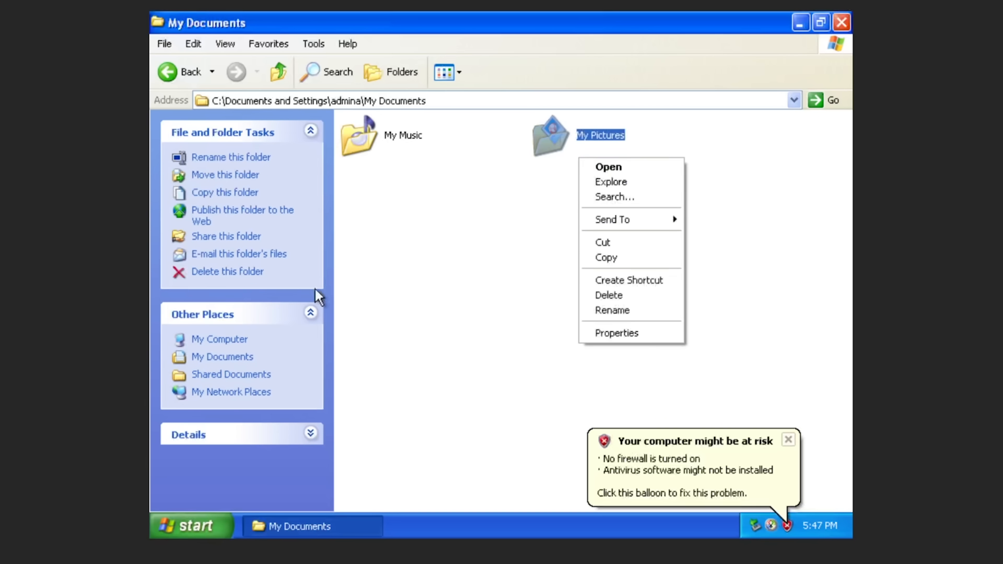
pyautogui.click(381, 207)
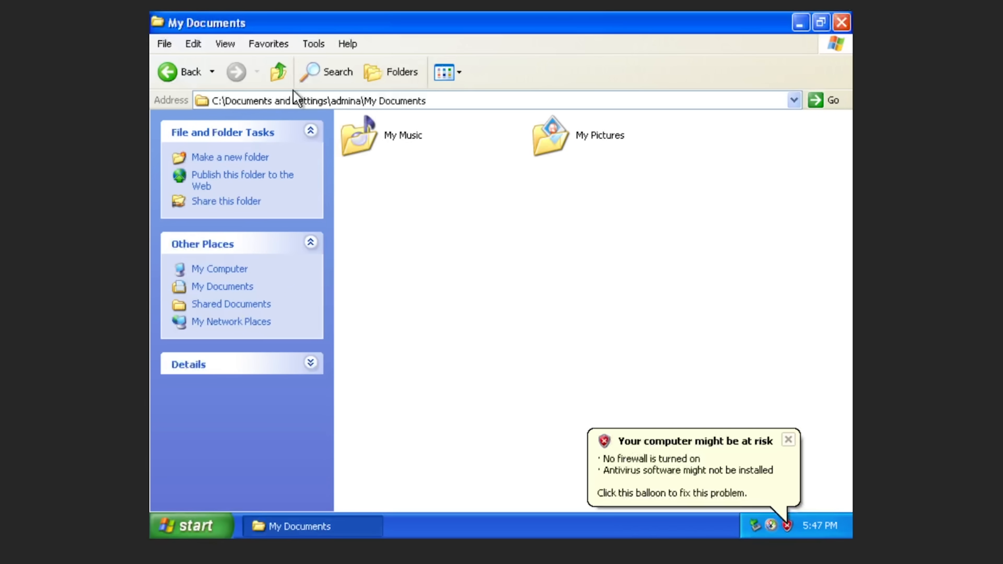
pyautogui.click(285, 84)
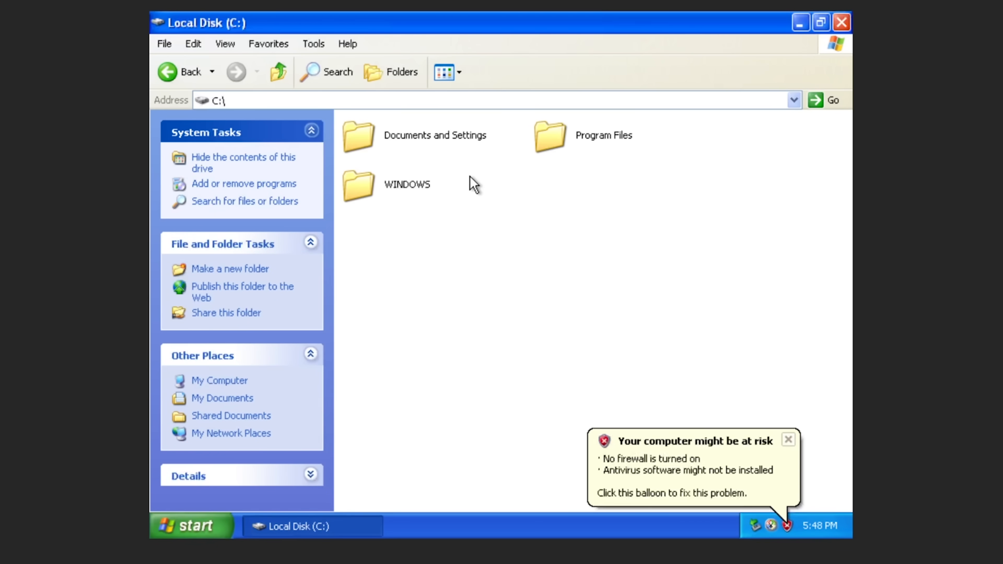
pyautogui.doubleClick(447, 157)
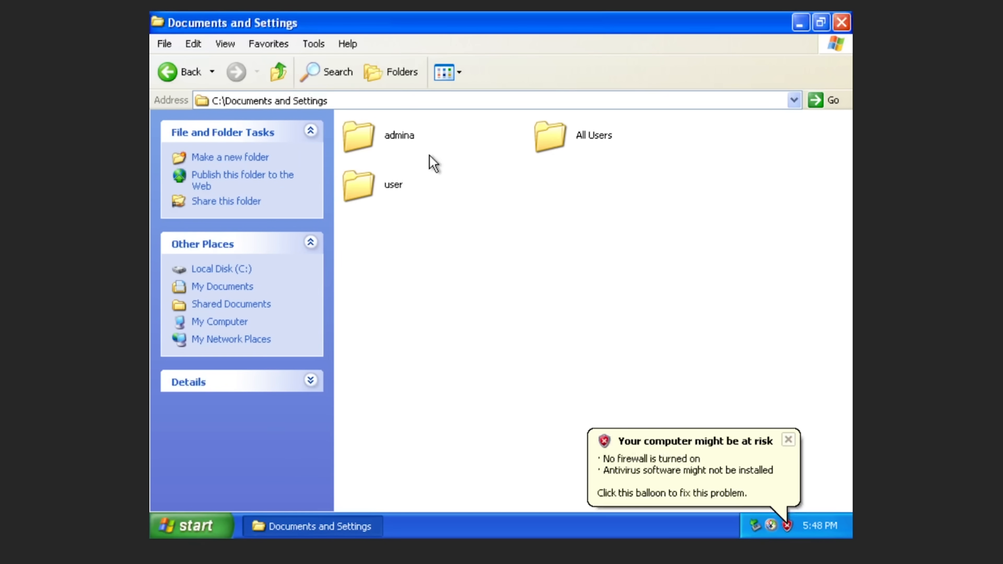
pyautogui.doubleClick(414, 145)
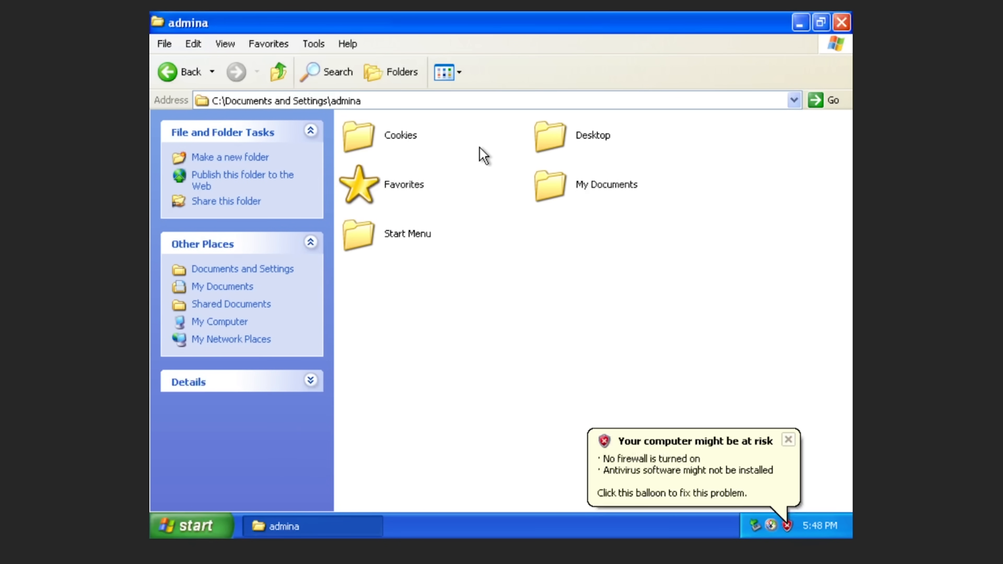
pyautogui.doubleClick(560, 134)
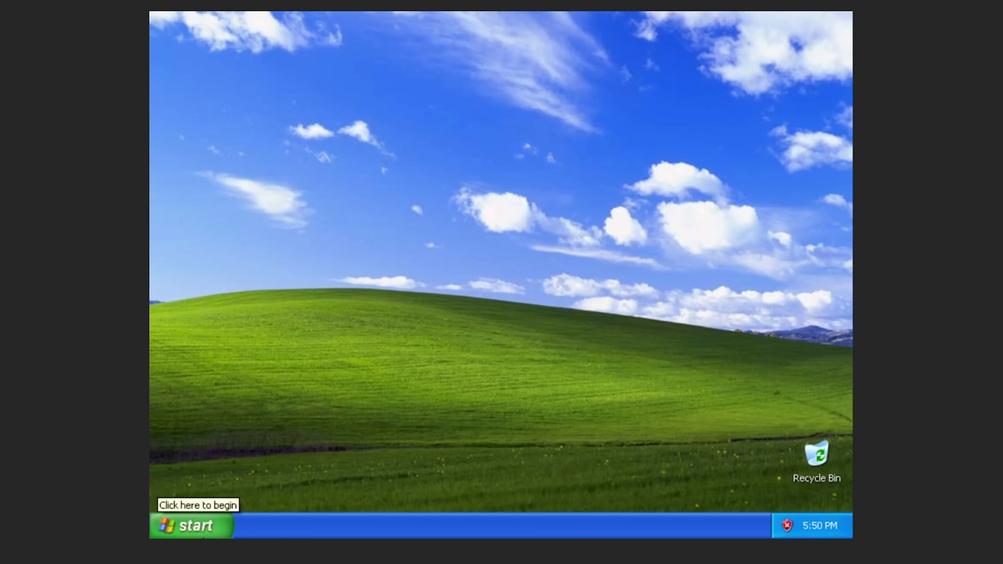
# Open My Computer from Start and finish the Firefox Import Wizard so Firefox launches.
pyautogui.click(191, 525)
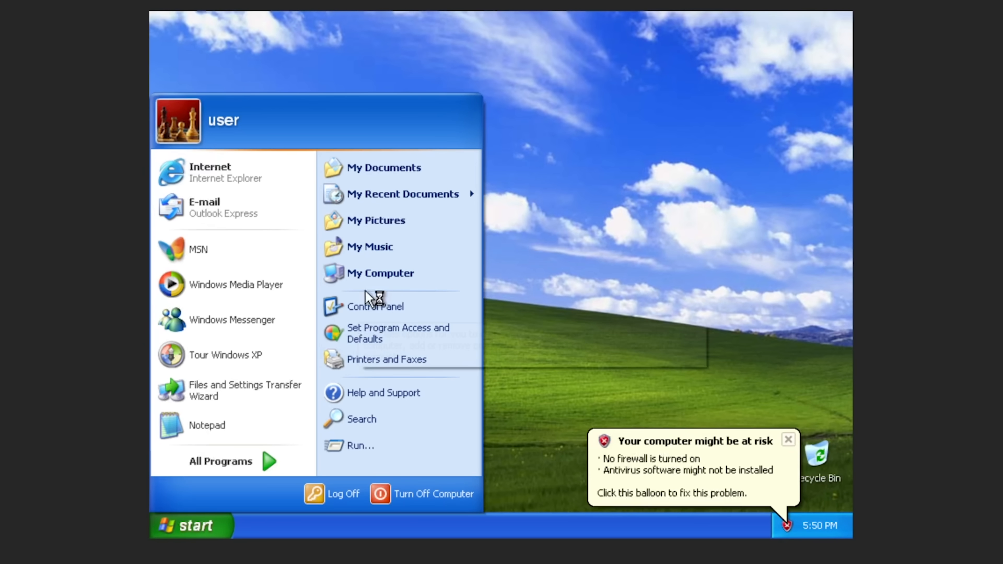
pyautogui.click(378, 264)
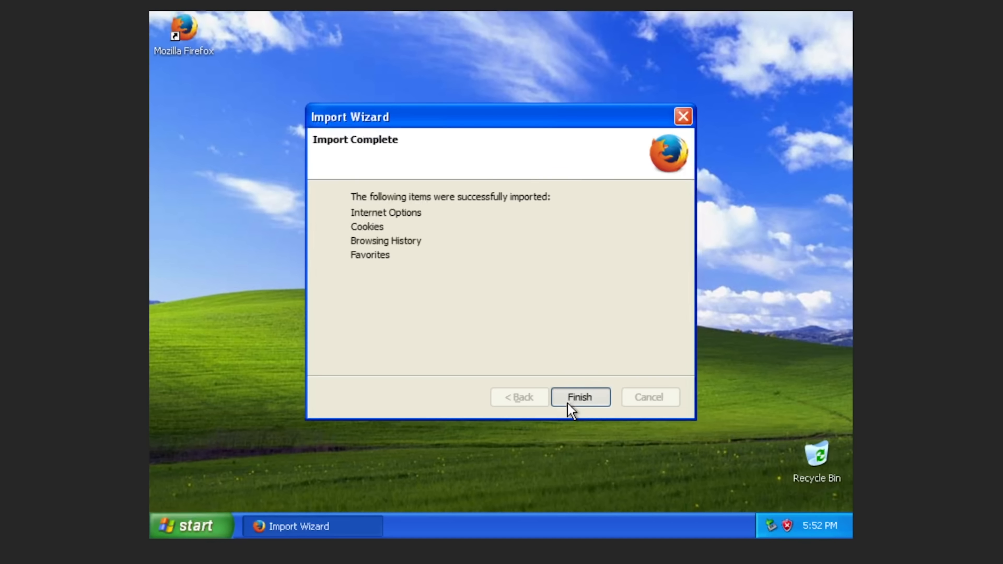
pyautogui.click(570, 398)
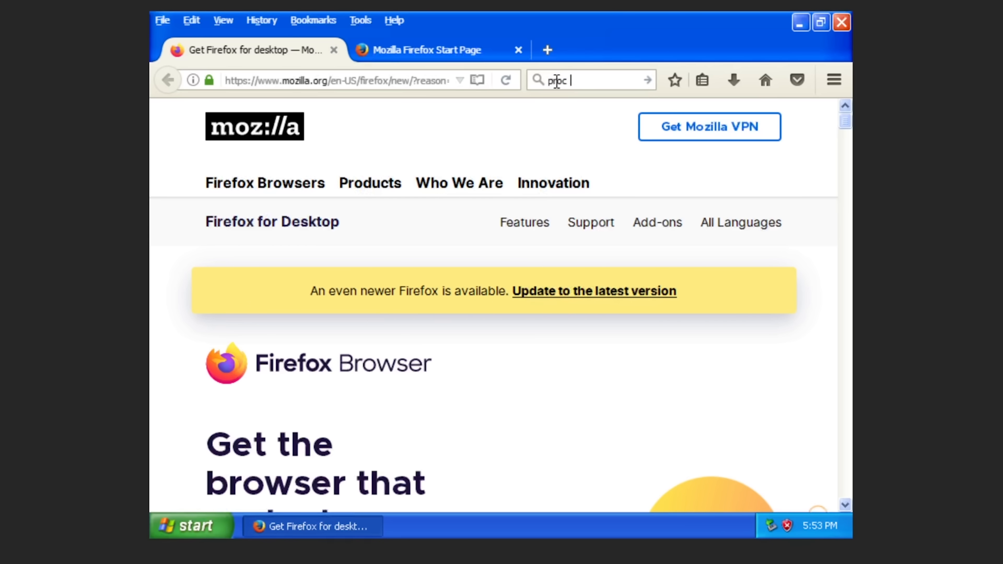
# Search the web for 'proc info' and maximize the Process Explorer window.
pyautogui.write('info')
pyautogui.press('Return')
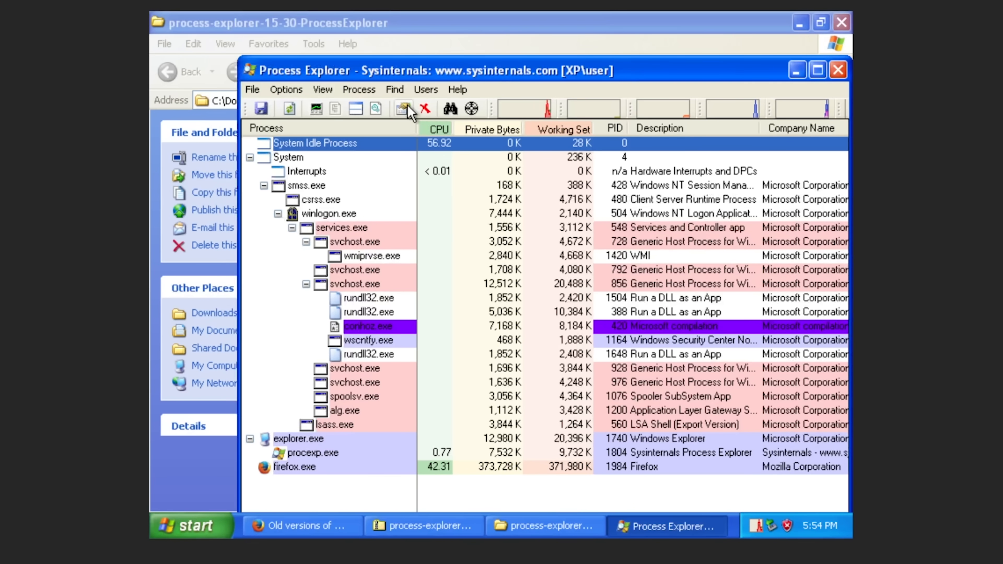
pyautogui.doubleClick(408, 75)
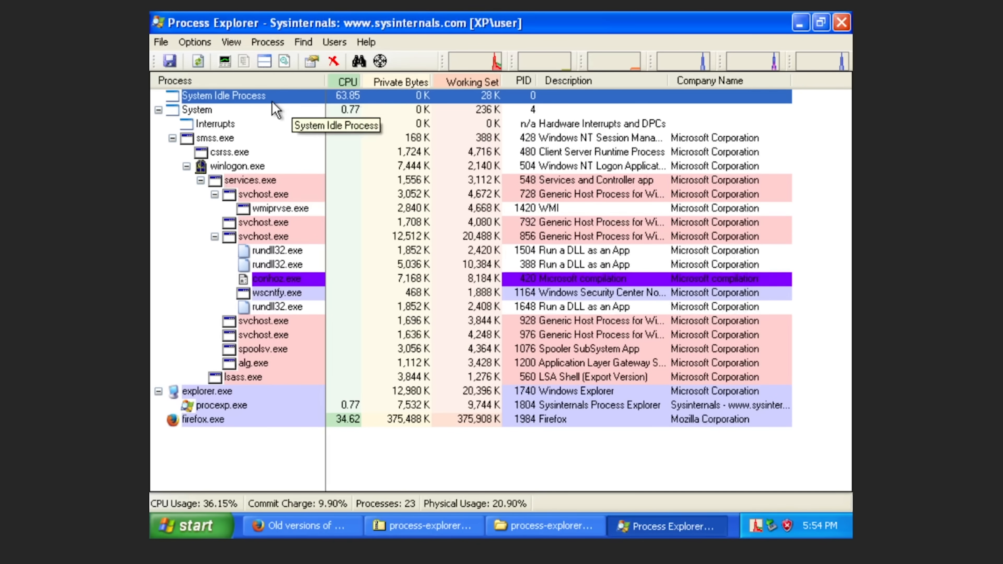
# Look over lsass.exe and alg.exe in the process tree, then select the suspicious conhoz.exe.
pyautogui.moveTo(229, 285)
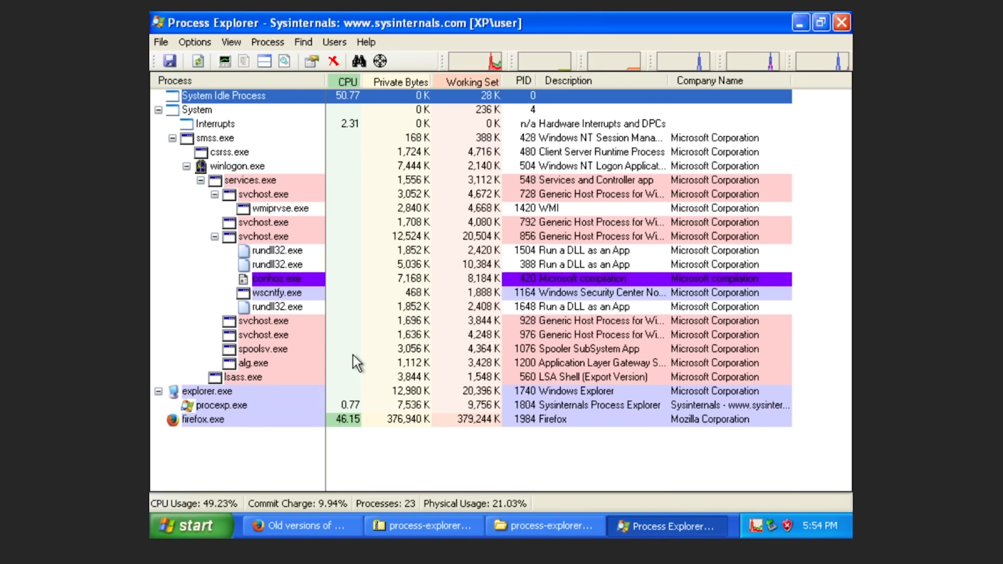
pyautogui.click(557, 379)
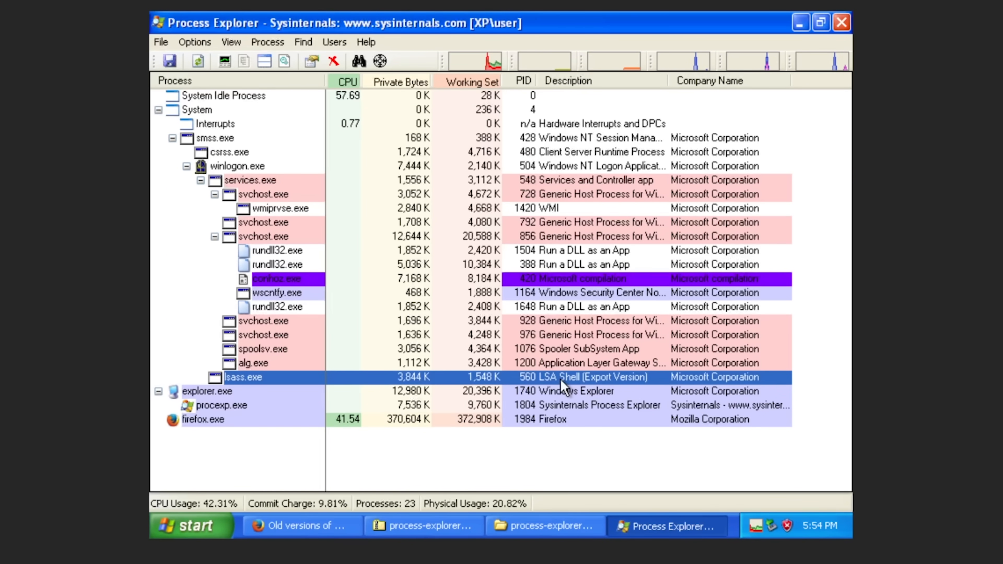
pyautogui.click(577, 363)
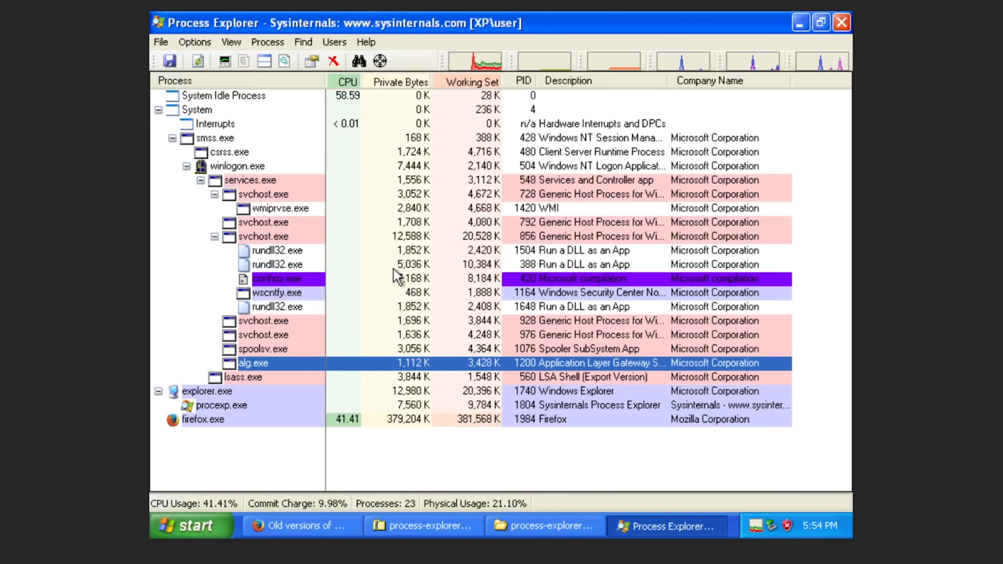
pyautogui.click(602, 281)
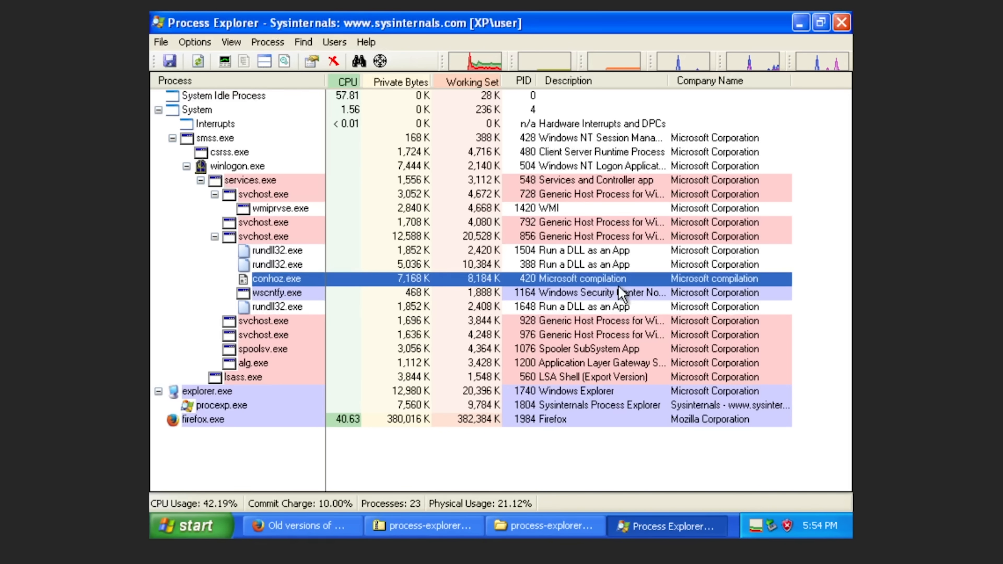
# Open conhoz.exe's Properties and explore its C:\WINDOWS\Temp image folder.
pyautogui.rightClick(595, 281)
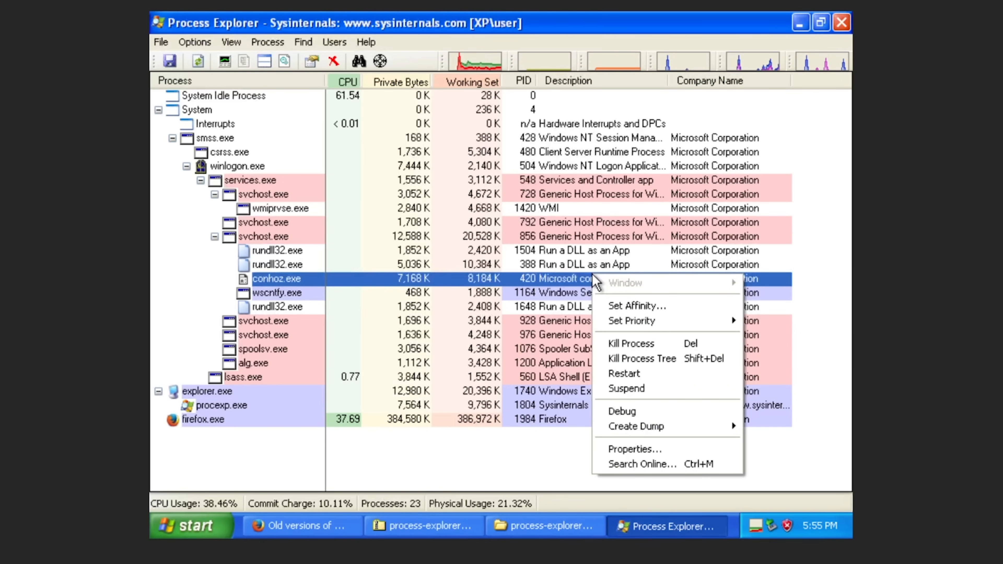
pyautogui.click(526, 281)
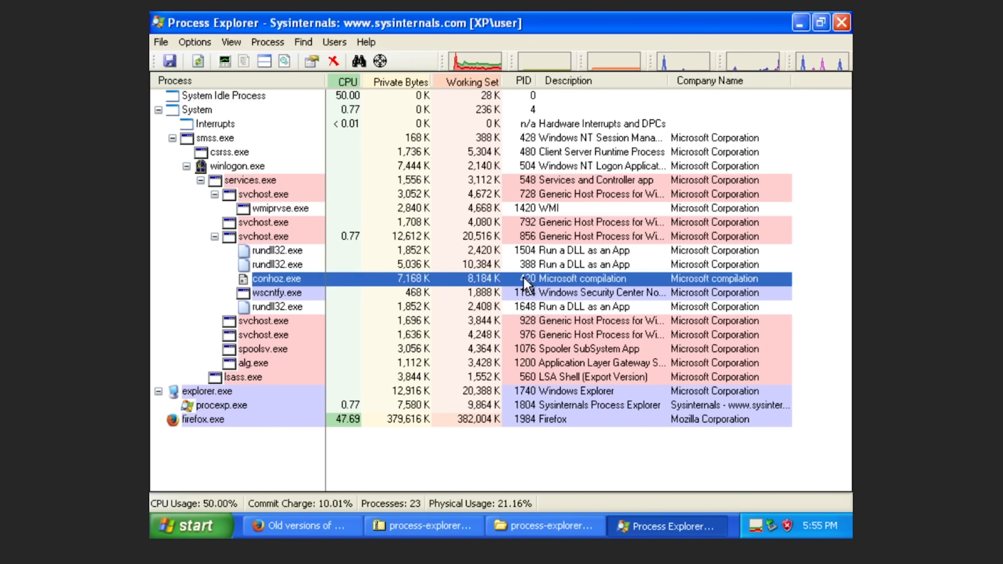
pyautogui.rightClick(526, 281)
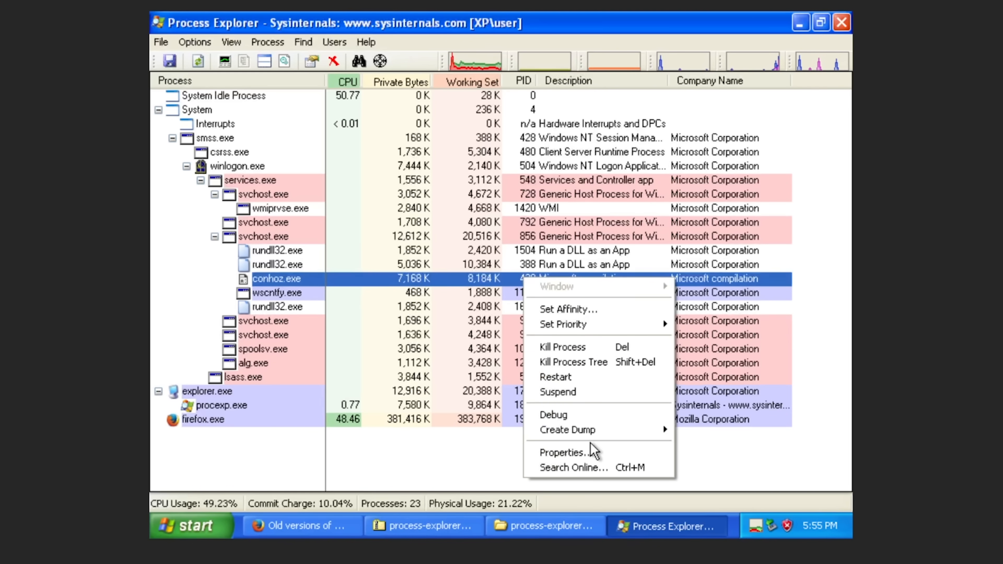
pyautogui.click(563, 454)
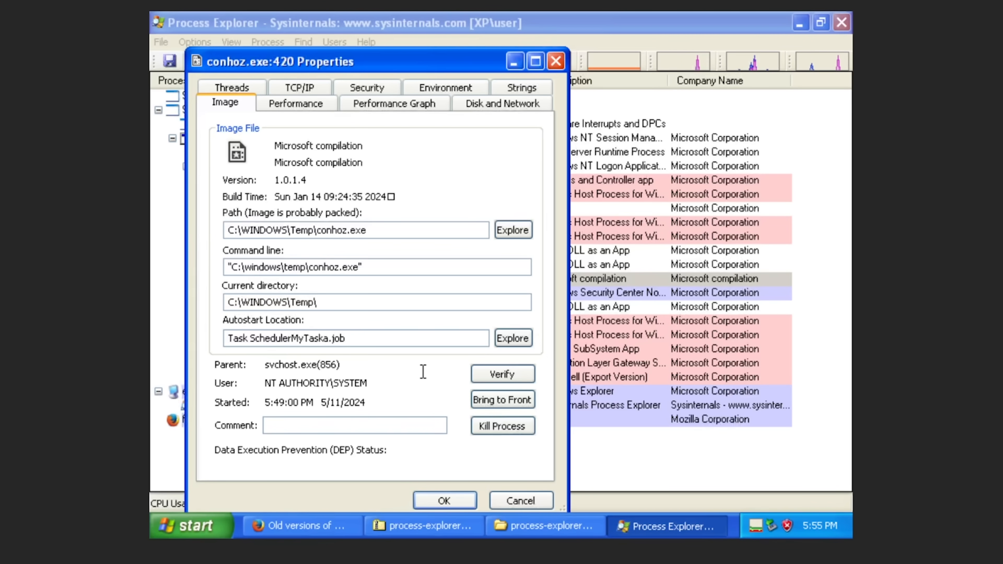
pyautogui.click(515, 228)
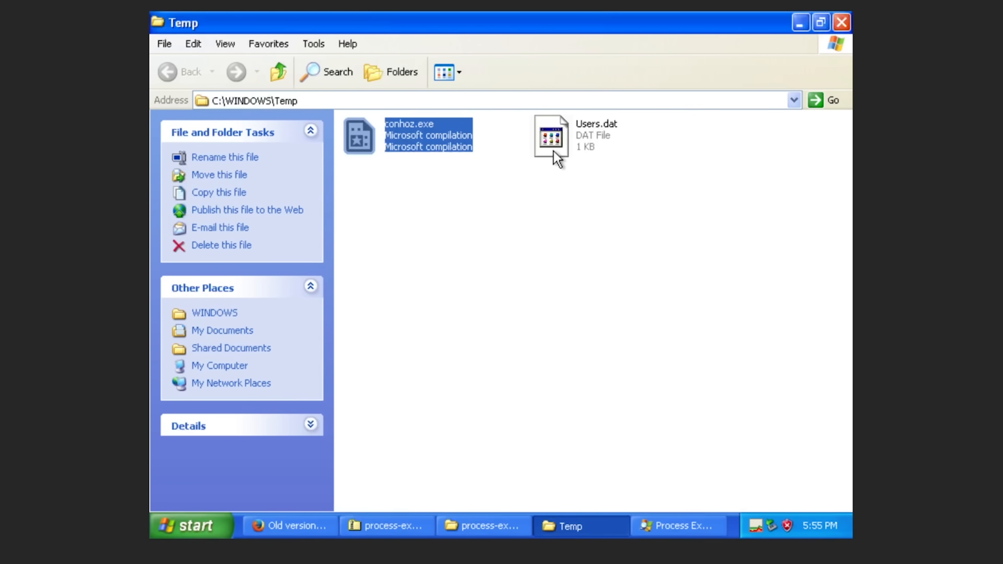
# Check conhoz.exe's file properties in C:\WINDOWS\Temp, confirming version 1.0.1.4.
pyautogui.click(611, 115)
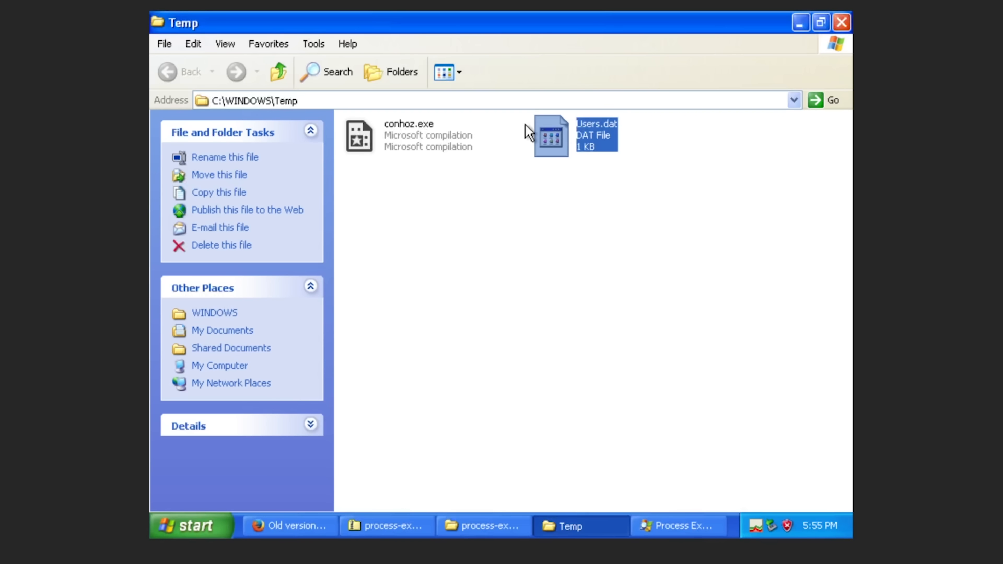
pyautogui.rightClick(420, 135)
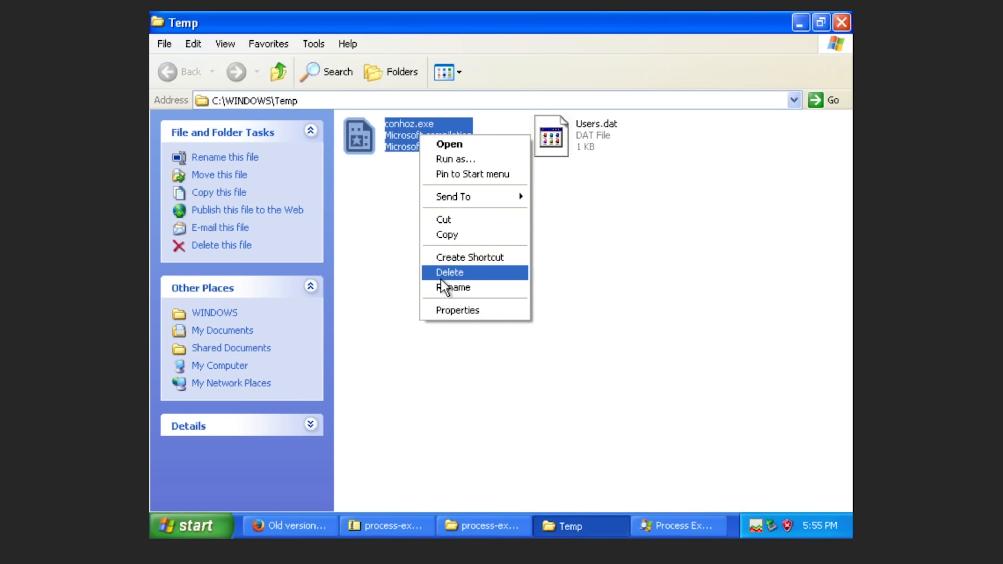
pyautogui.click(445, 312)
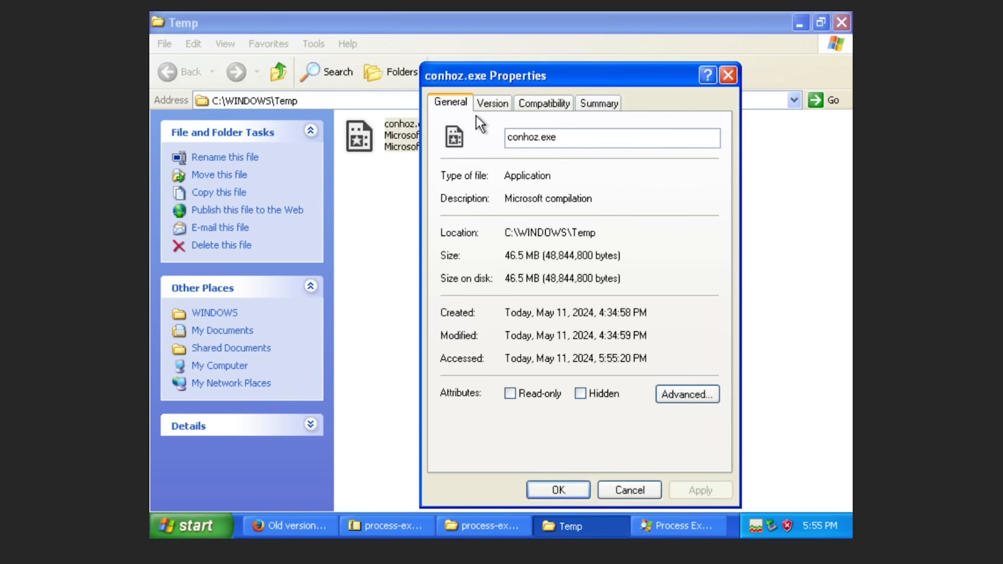
pyautogui.click(482, 105)
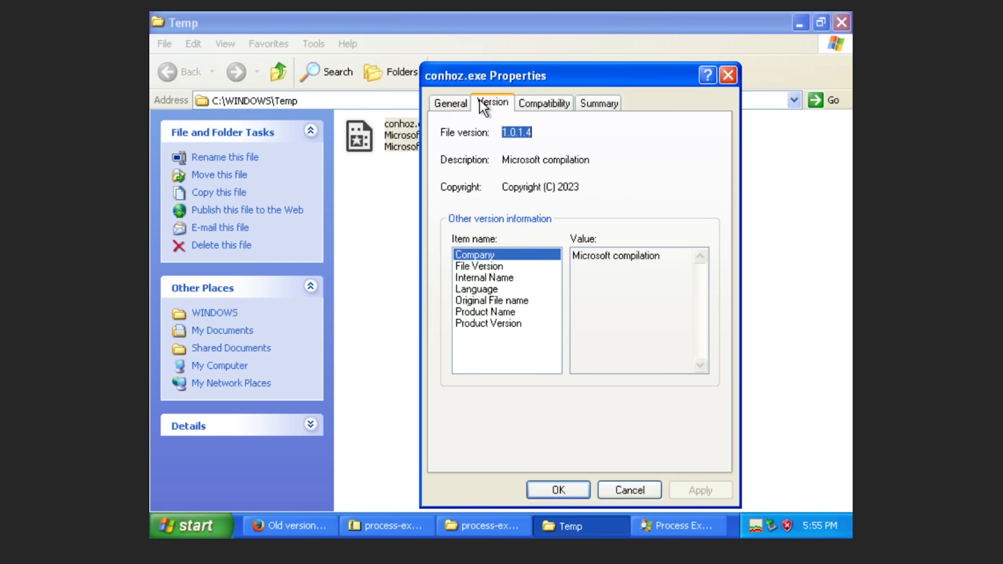
pyautogui.press('Escape')
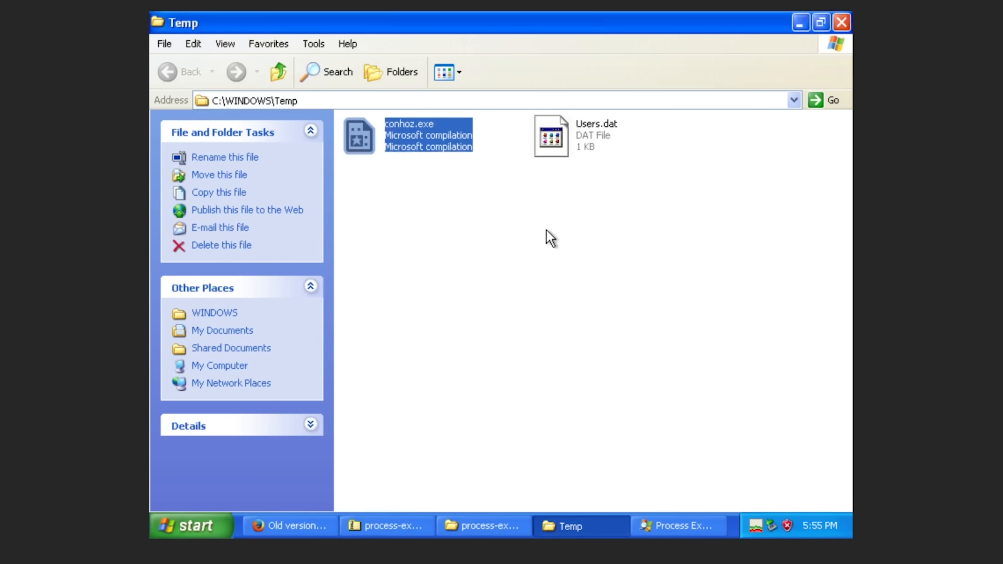
# Bring Firefox to the front and load virustotal.com in the current tab.
pyautogui.click(258, 533)
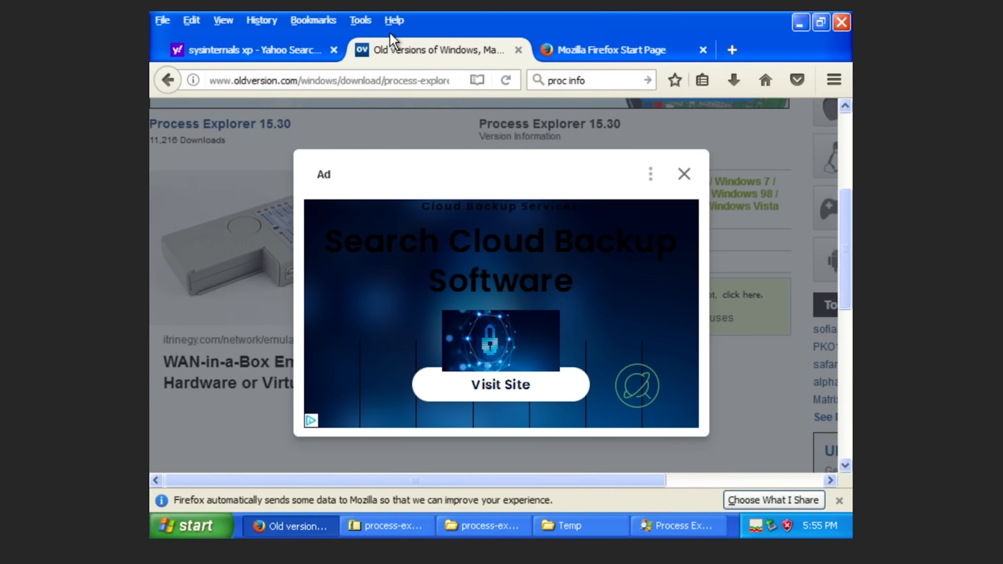
pyautogui.click(387, 77)
pyautogui.write('v')
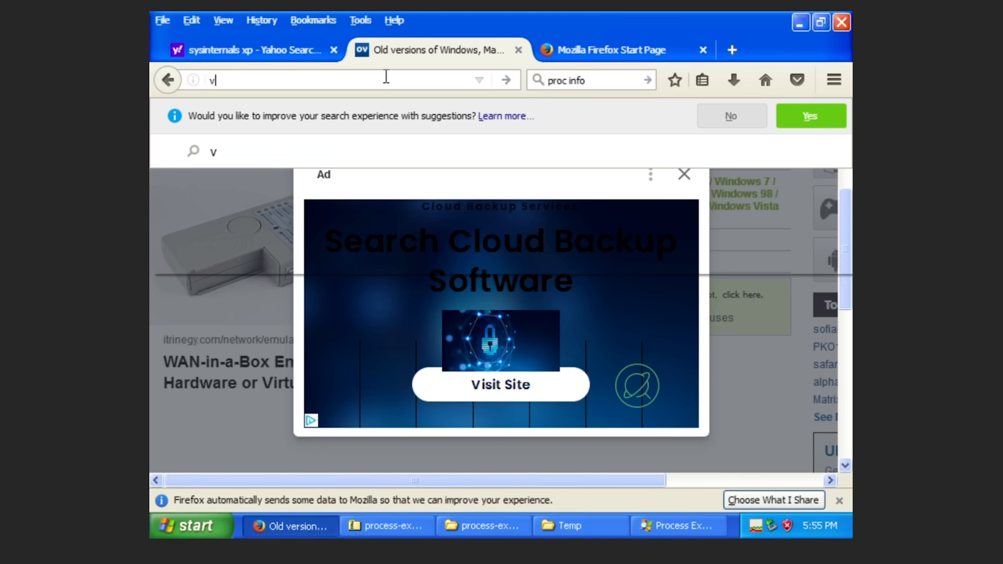
pyautogui.write('irustotal.com')
pyautogui.press('Return')
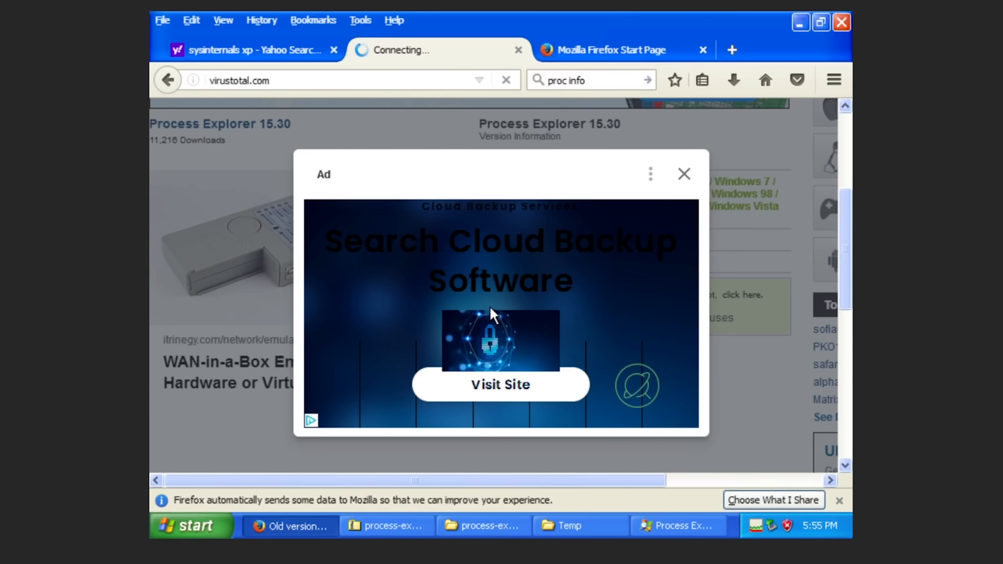
# Search conhoz.exe online from Process Explorer, then return to Process Explorer.
pyautogui.click(476, 527)
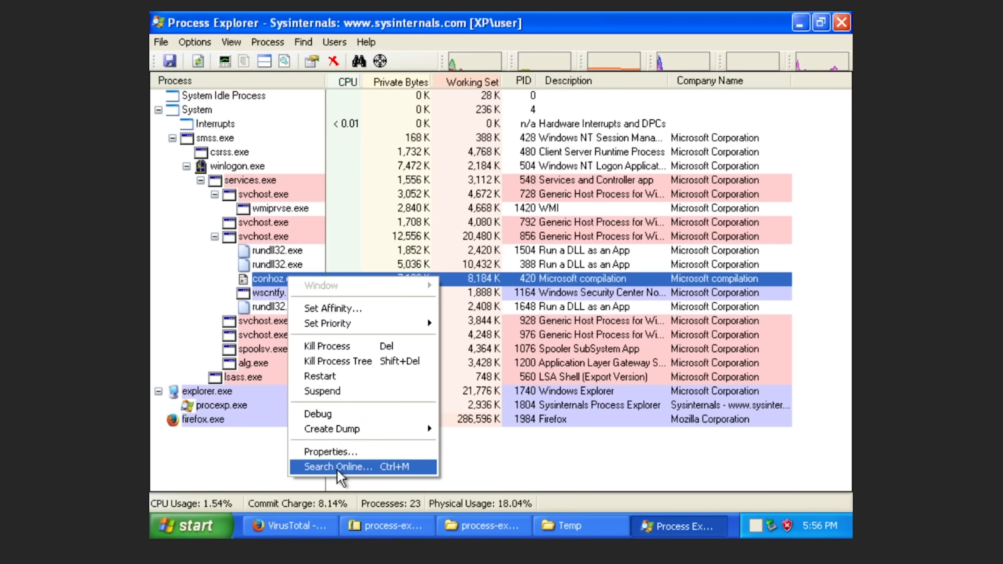
pyautogui.click(339, 467)
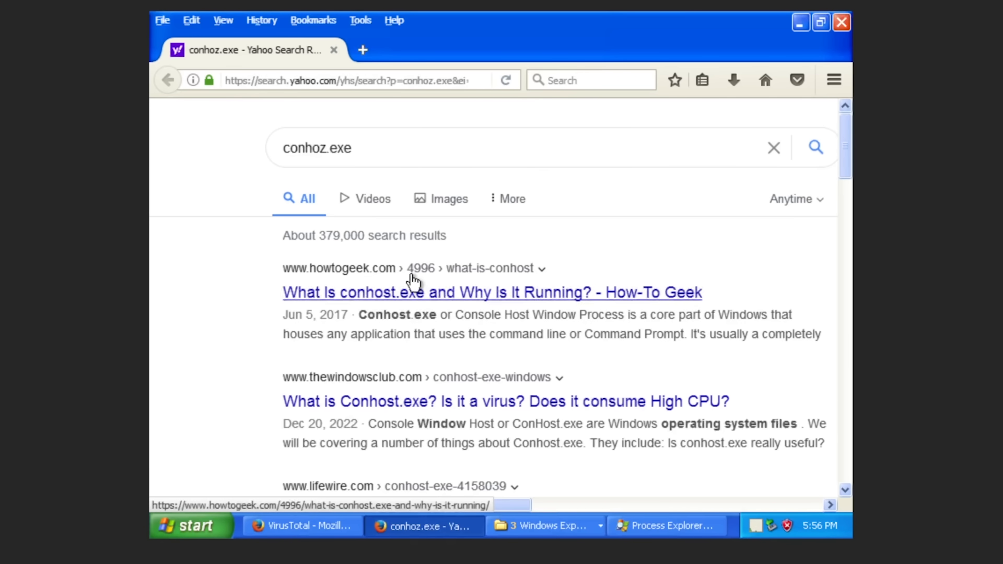
pyautogui.click(621, 536)
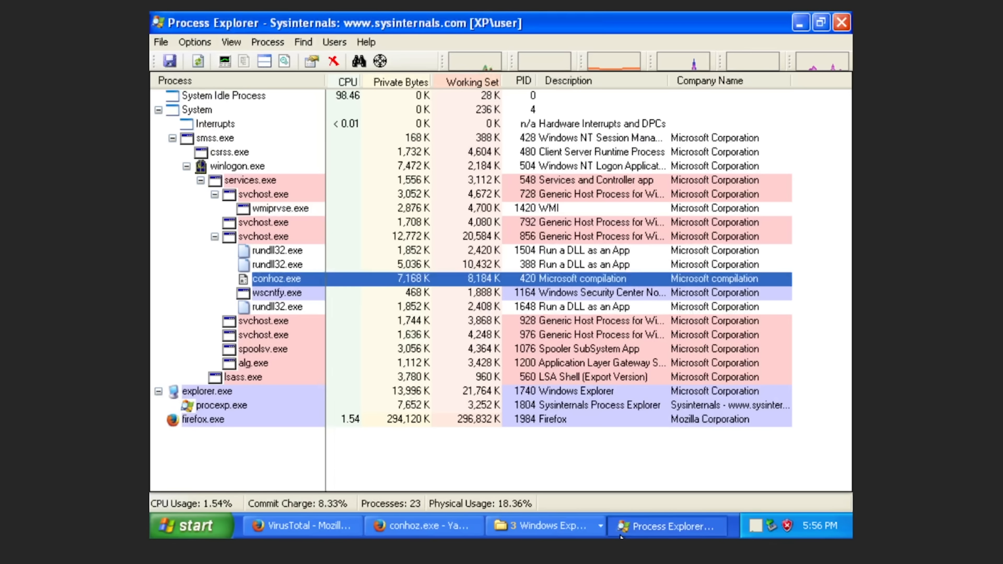
# Reopen conhoz.exe's Properties and review its memory strings, disk/network activity, performance graphs and threads.
pyautogui.press('Return')
pyautogui.scroll(-15, 509, 316)
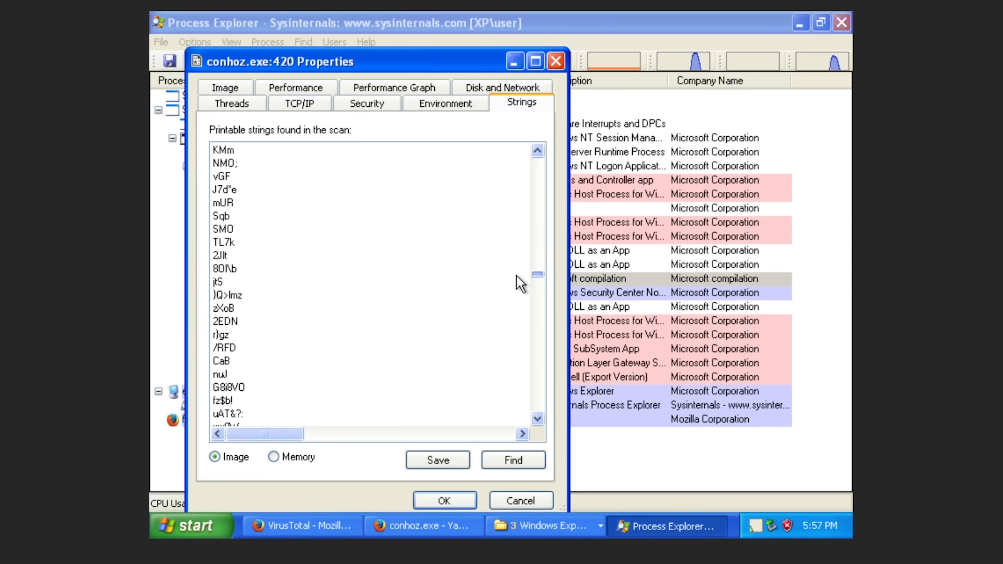
pyautogui.scroll(-8, 499, 335)
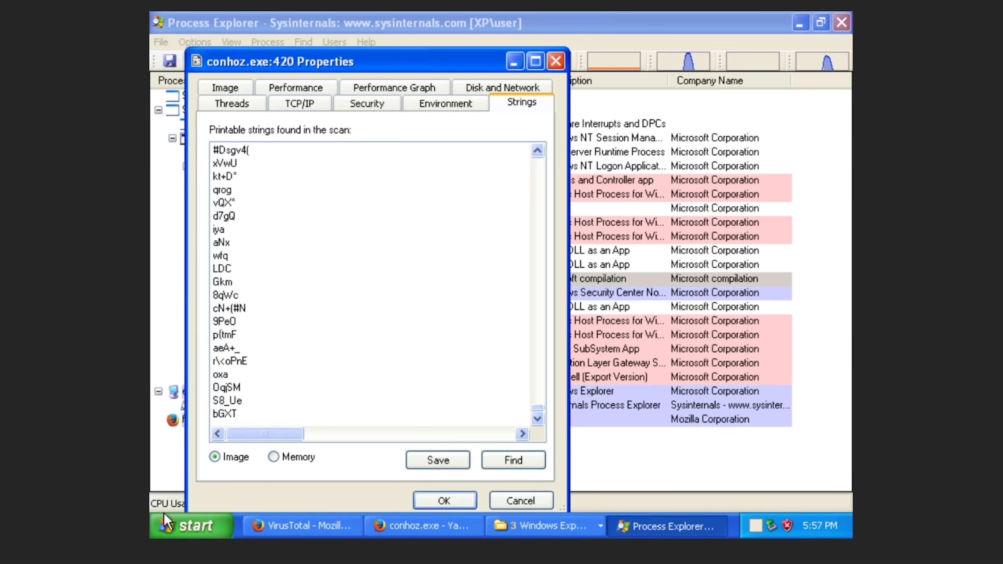
pyautogui.click(274, 462)
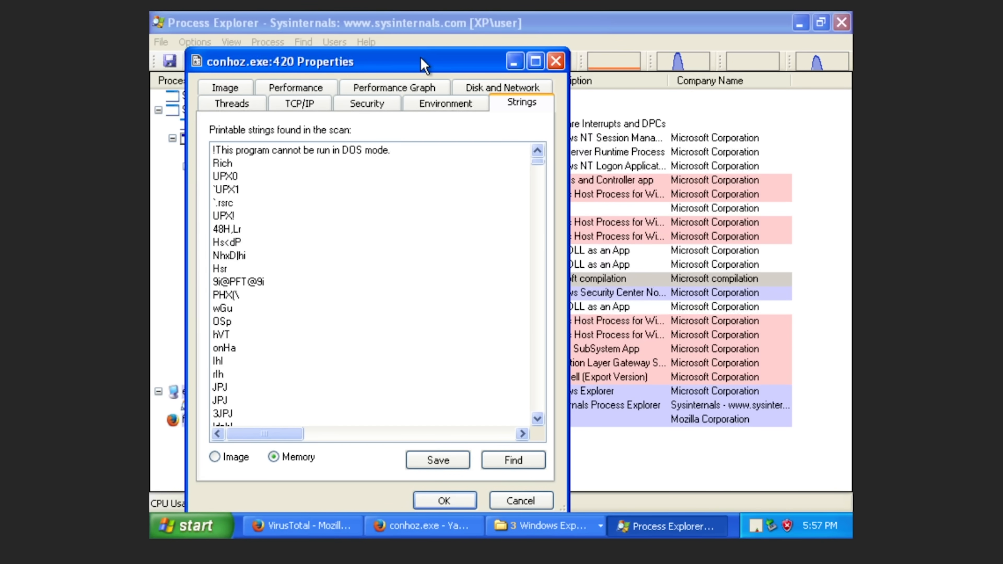
pyautogui.click(483, 95)
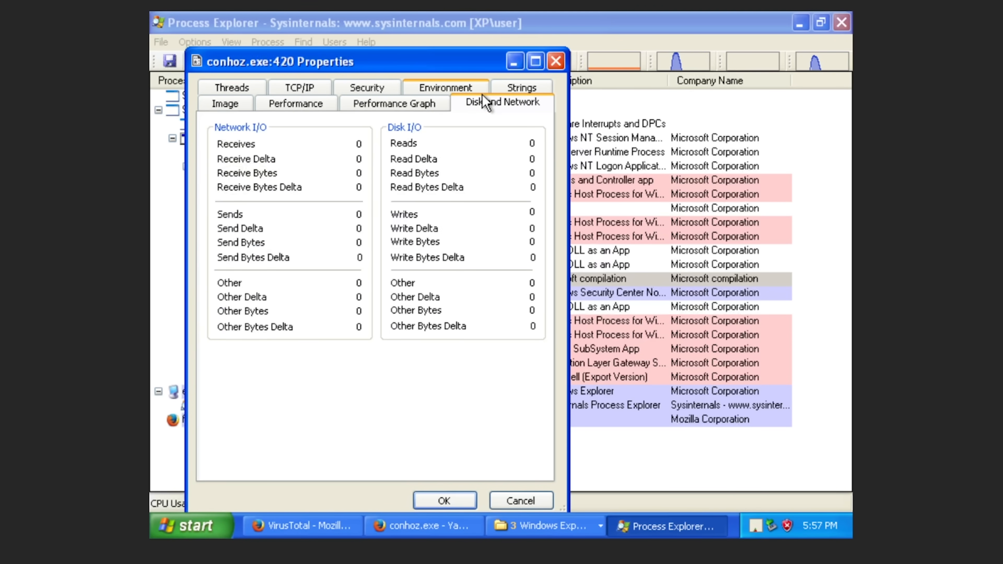
pyautogui.click(354, 105)
pyautogui.click(272, 106)
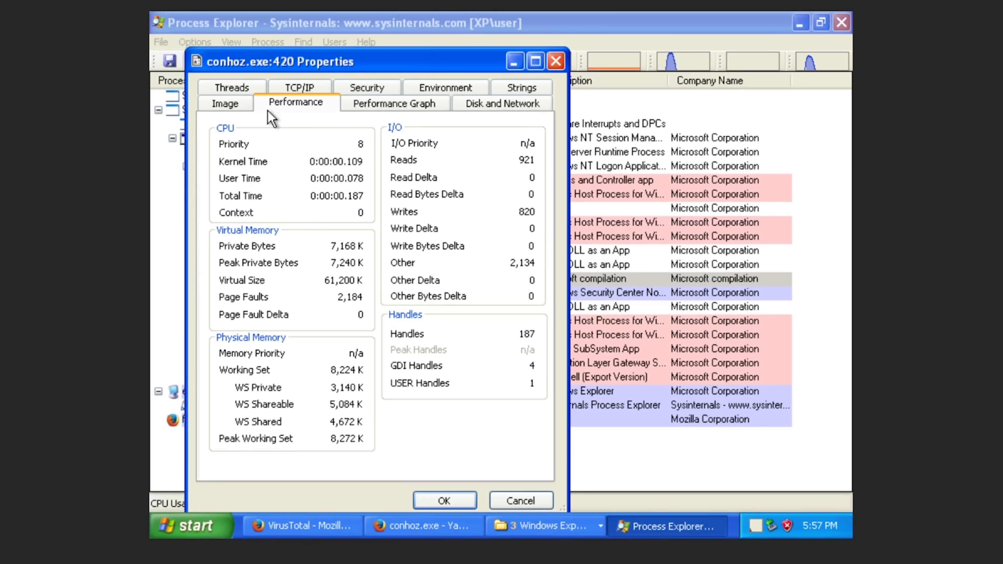
pyautogui.click(233, 88)
# Inspect threads 840 and 1272, then review performance, security, environment, strings and the kr1s.ru:1041 UDP connection.
pyautogui.click(329, 188)
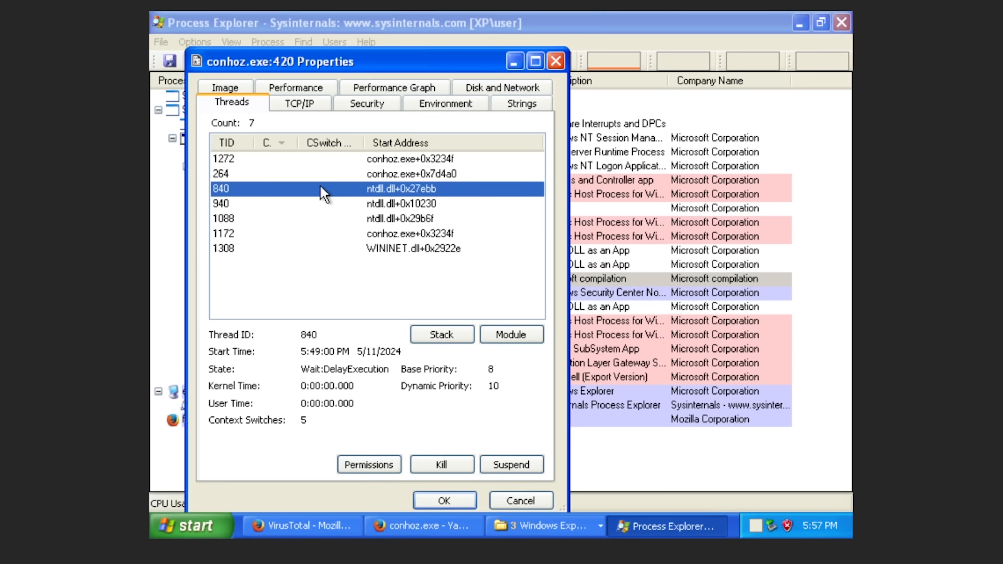
pyautogui.click(334, 176)
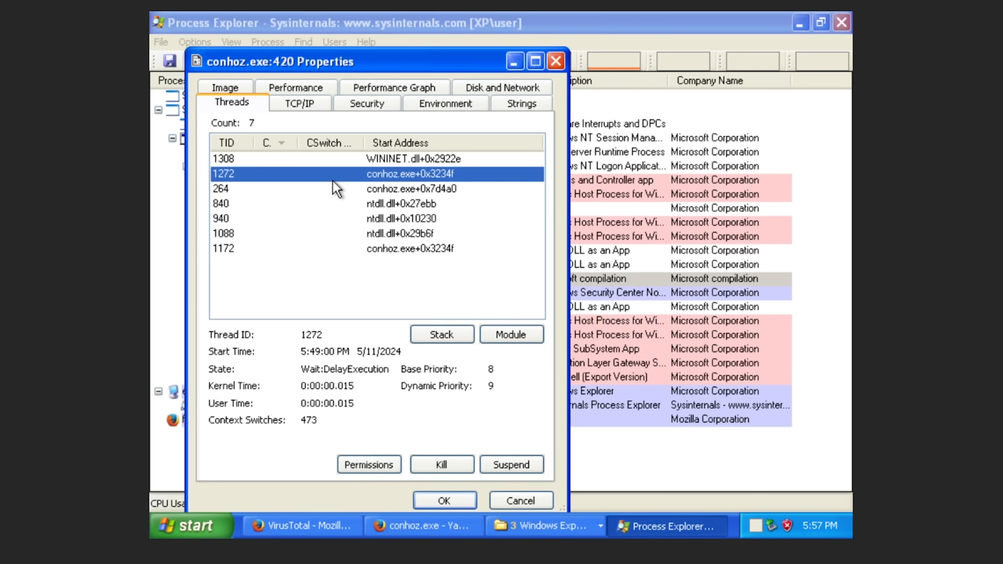
pyautogui.click(333, 92)
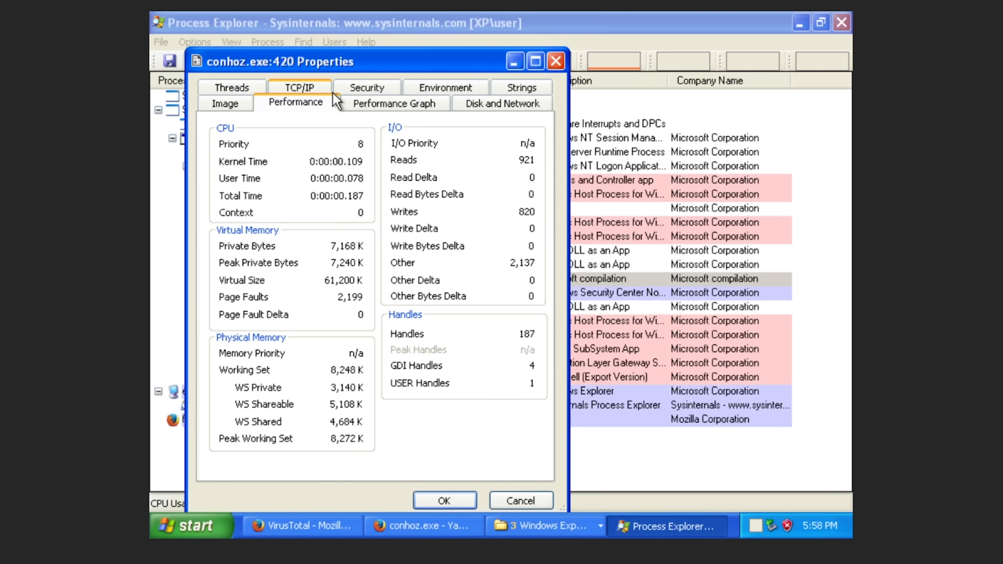
pyautogui.click(374, 92)
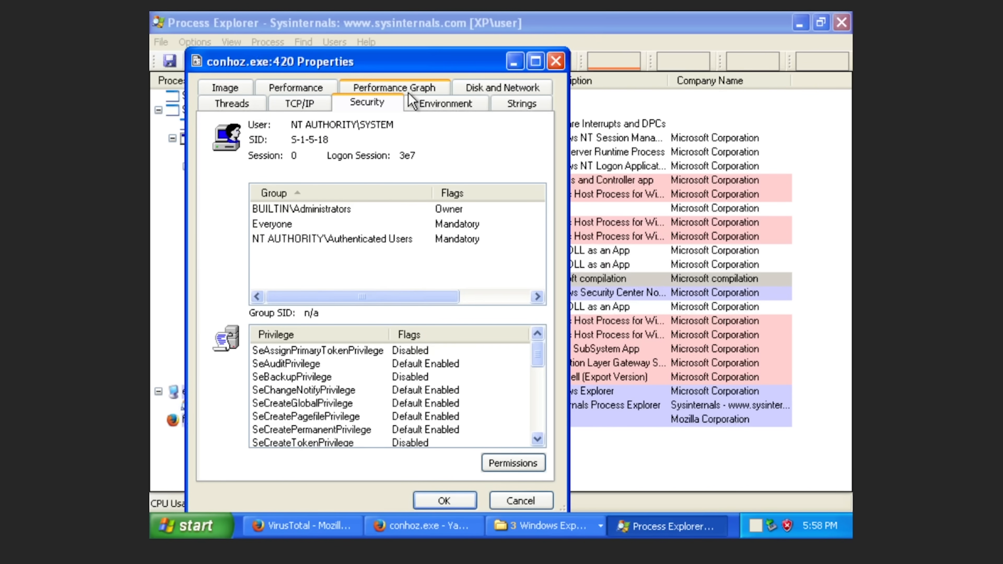
pyautogui.click(419, 106)
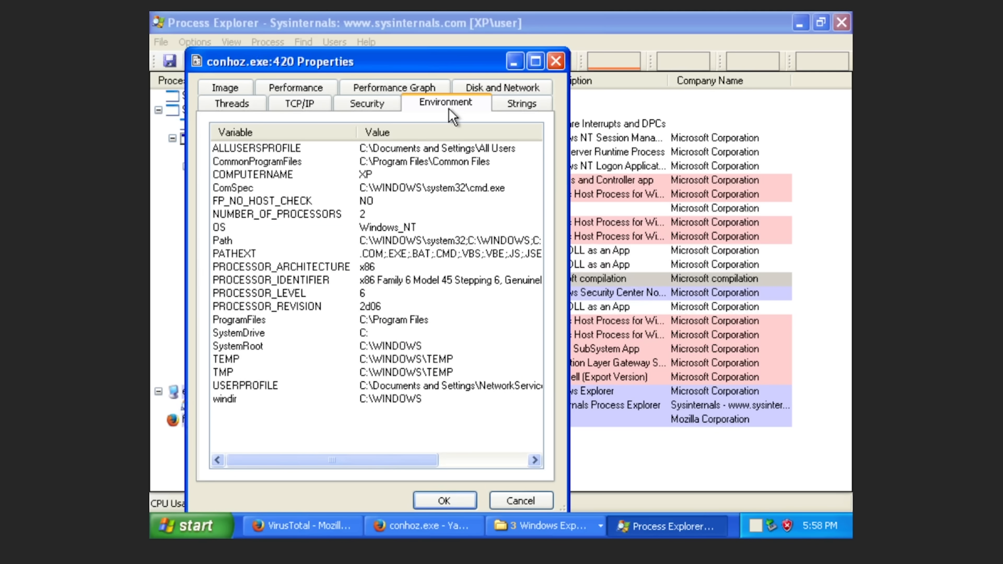
pyautogui.click(501, 116)
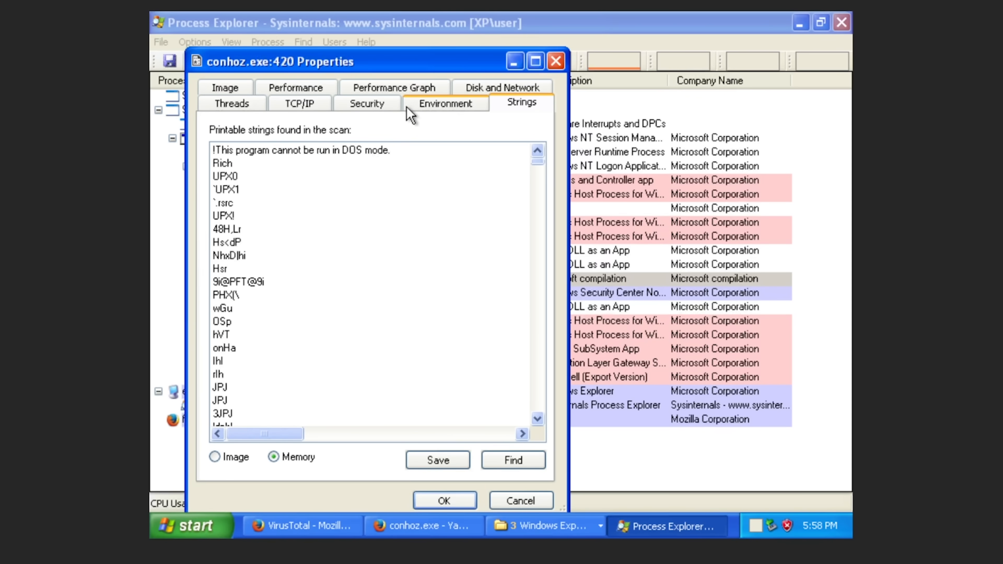
pyautogui.click(327, 106)
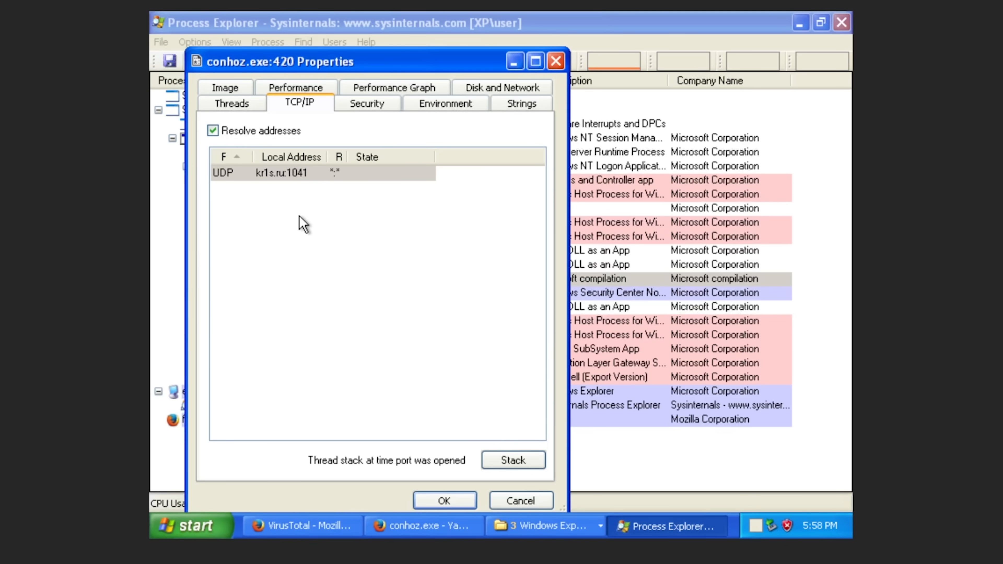
pyautogui.click(322, 180)
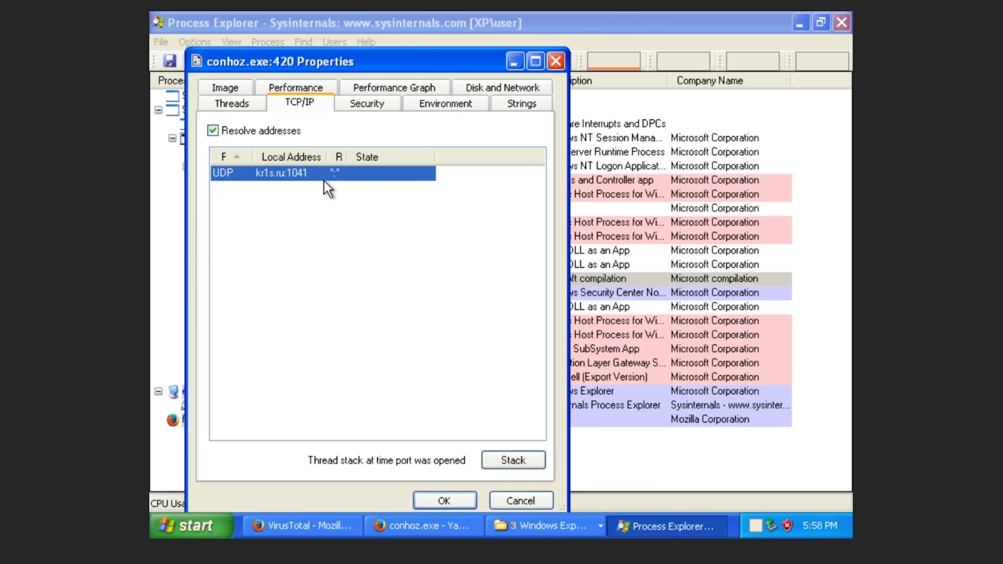
pyautogui.doubleClick(323, 179)
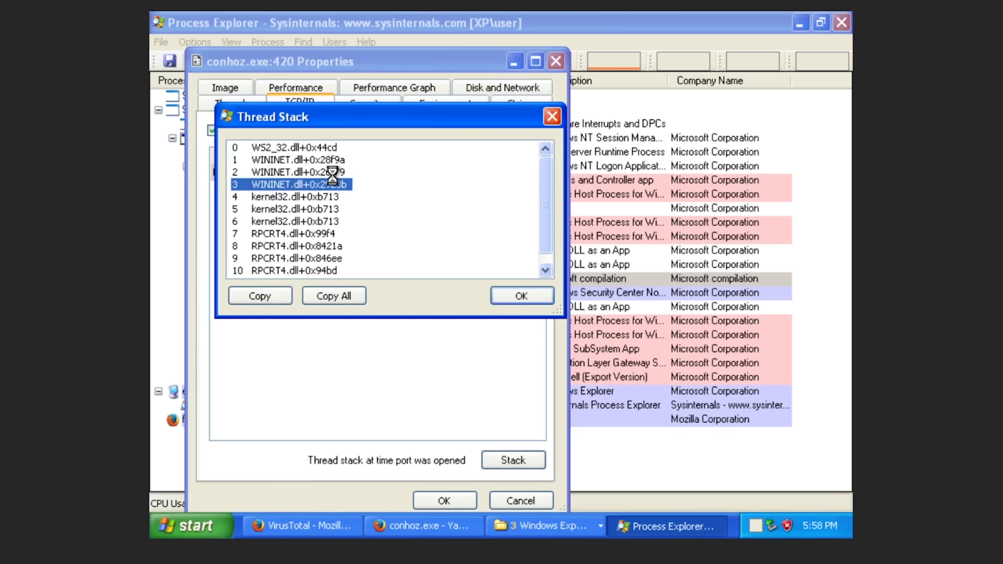
pyautogui.press('Escape')
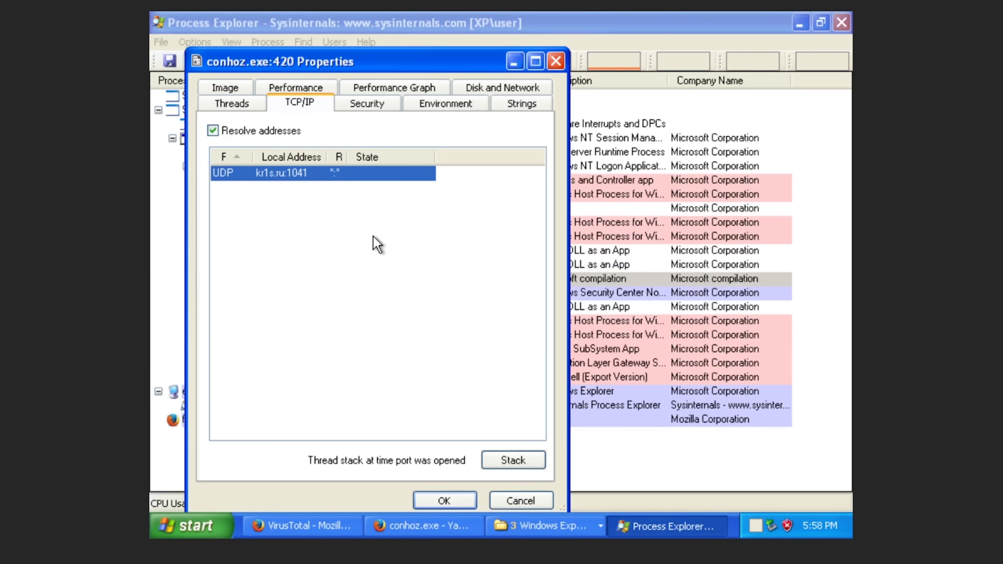
pyautogui.click(189, 526)
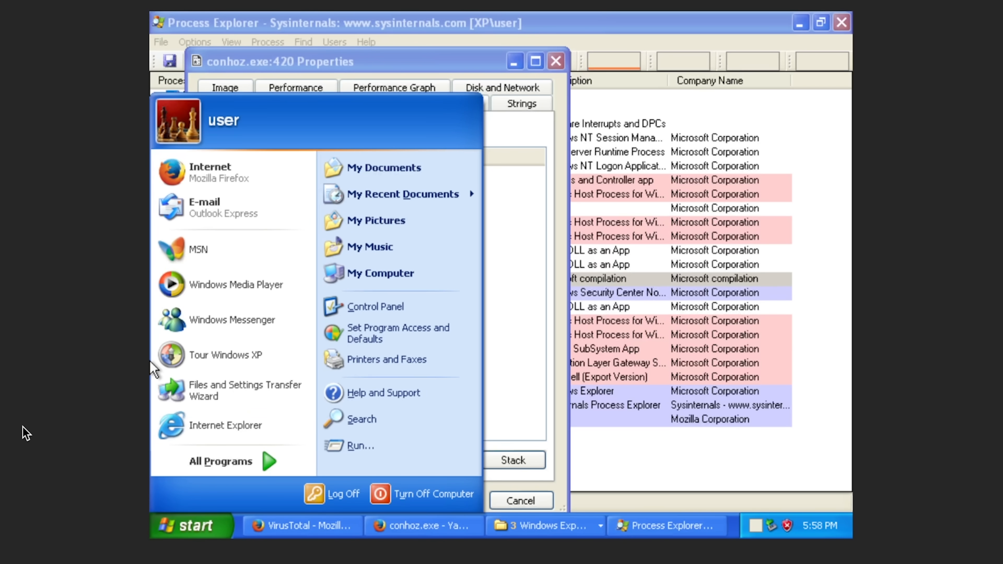
pyautogui.press('super+Tab')
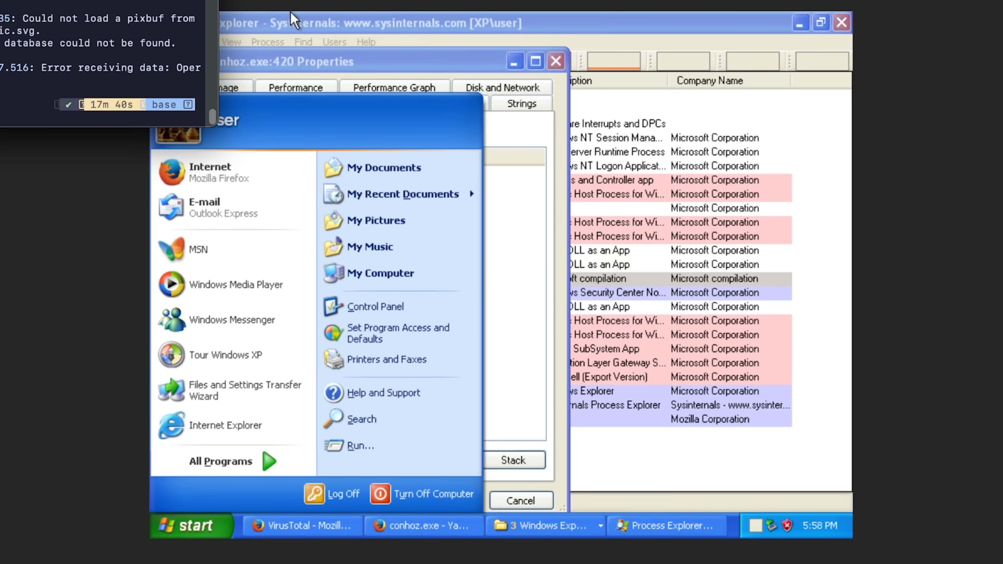
pyautogui.press('super+Tab')
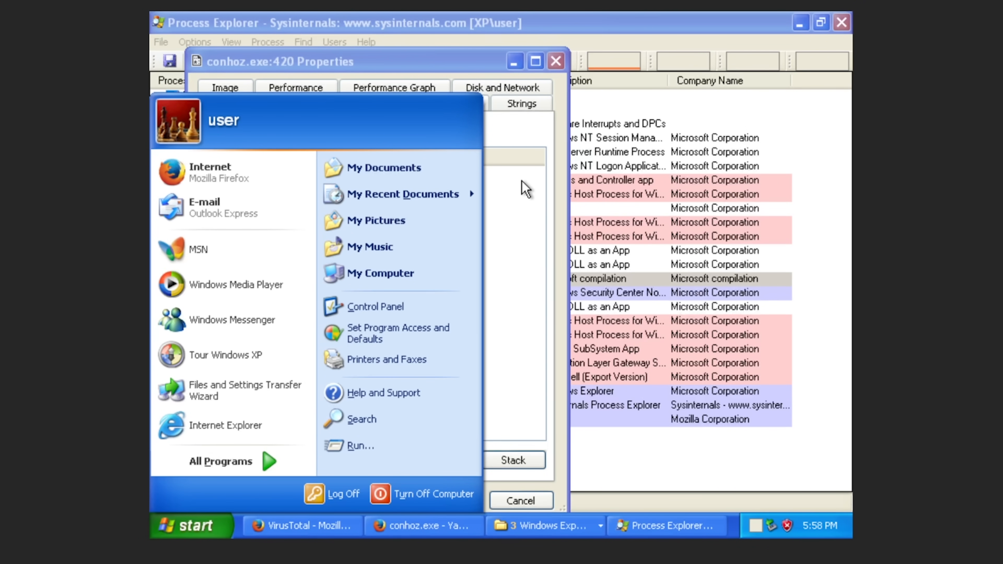
pyautogui.press('super')
pyautogui.press('super')
pyautogui.press('super')
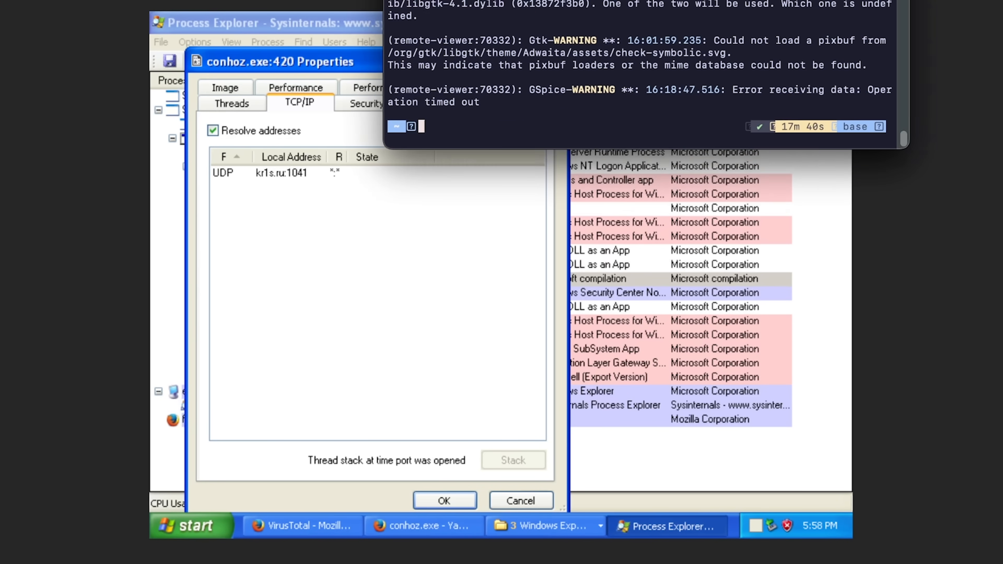
# Run whois kr1s.ru and read through the record, highlighting the domain's creation date line.
pyautogui.write('wh')
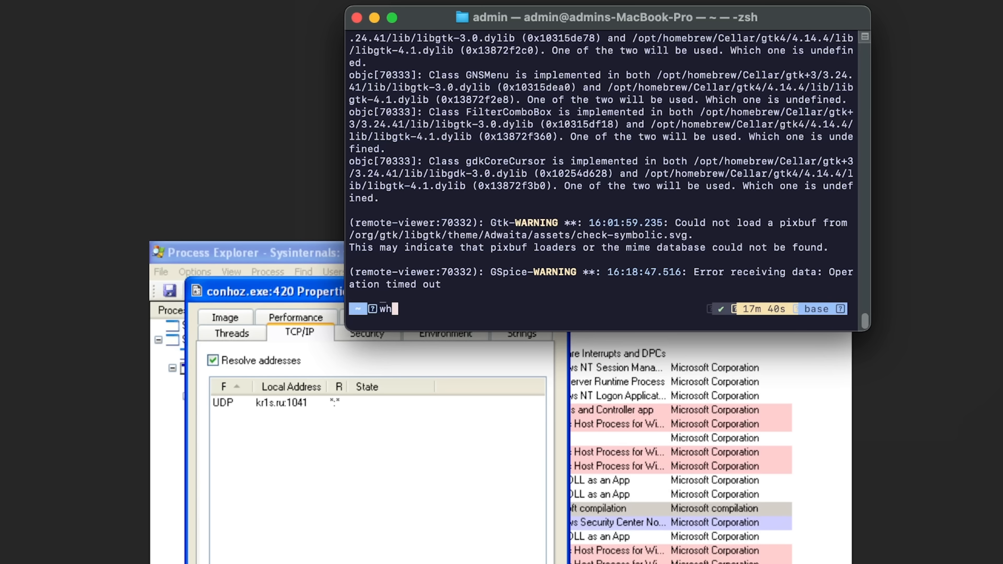
pyautogui.write('ois kr1s.ru')
pyautogui.press('Return')
pyautogui.scroll(10, 464, 194)
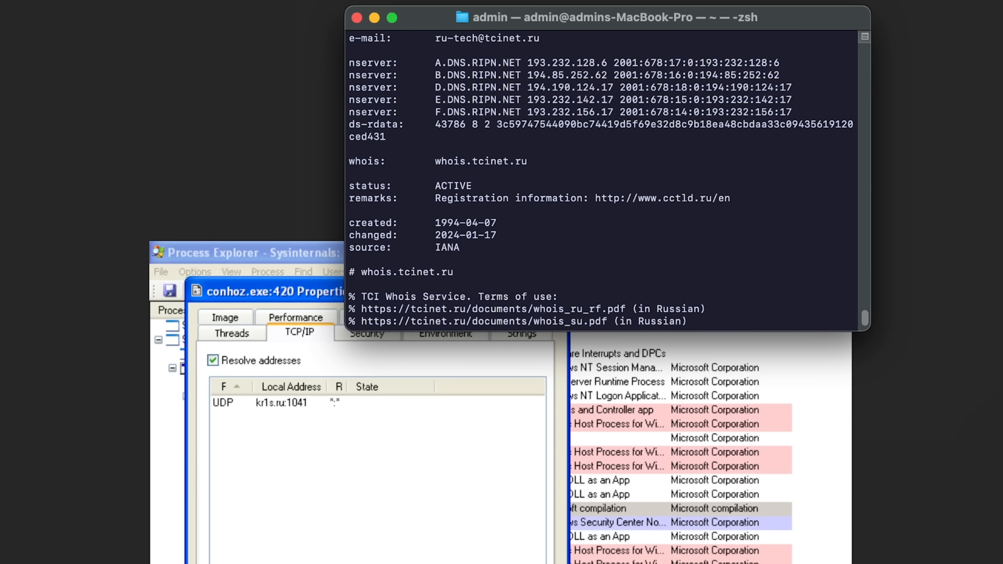
pyautogui.scroll(5, 464, 194)
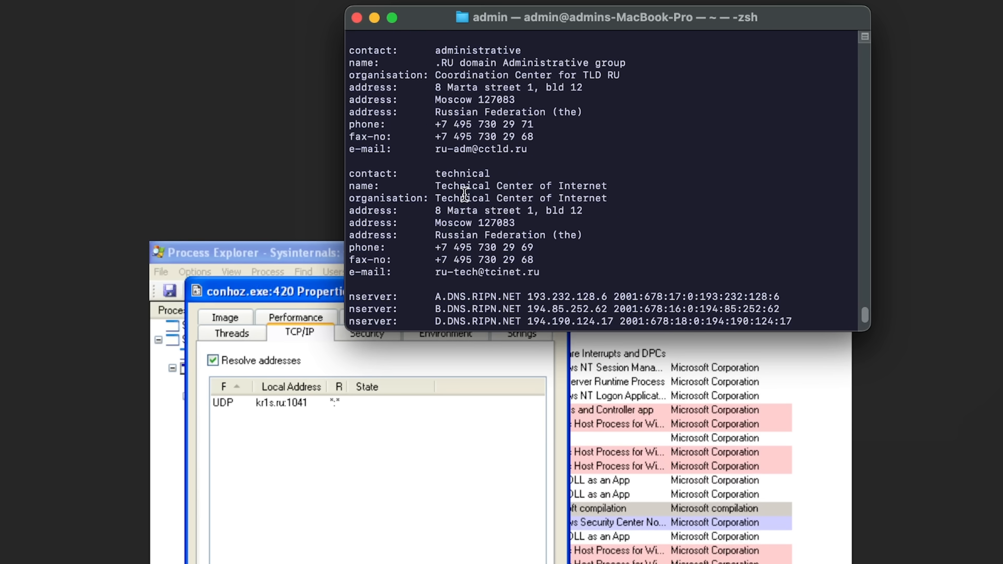
pyautogui.scroll(3, 602, 184)
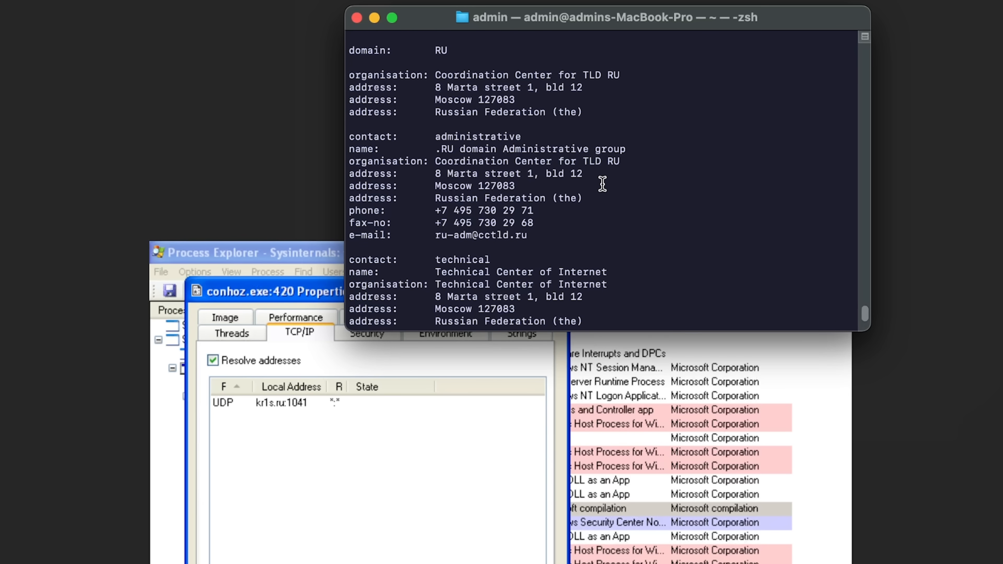
pyautogui.scroll(2, 602, 184)
pyautogui.scroll(-5, 602, 183)
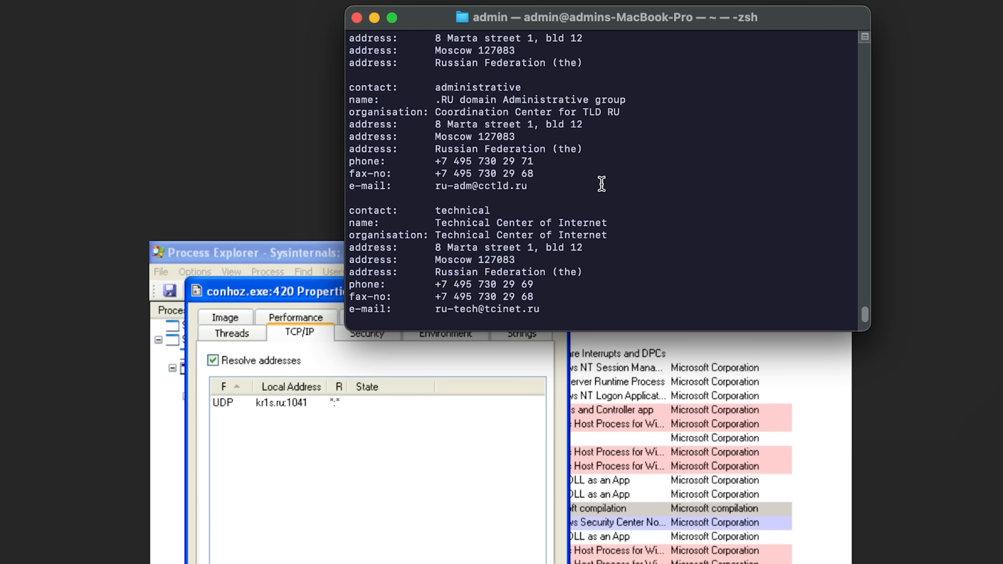
pyautogui.scroll(8, 601, 183)
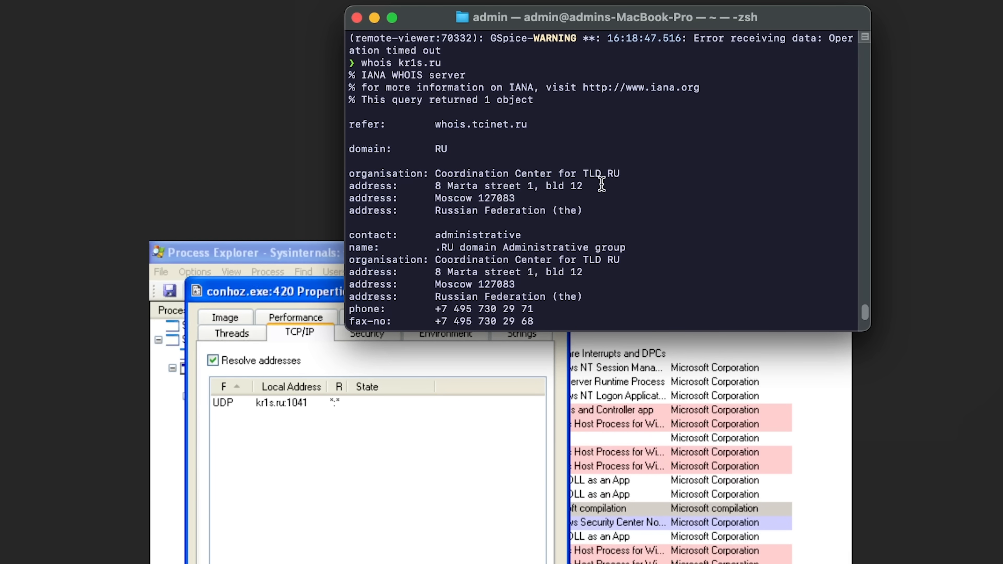
pyautogui.scroll(-15, 601, 183)
pyautogui.scroll(2, 601, 183)
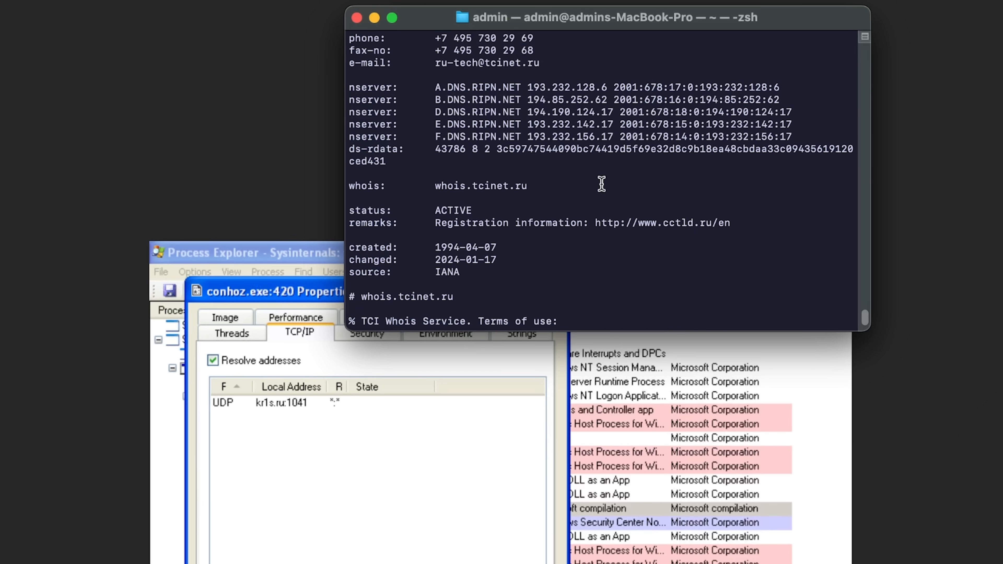
pyautogui.scroll(1, 601, 184)
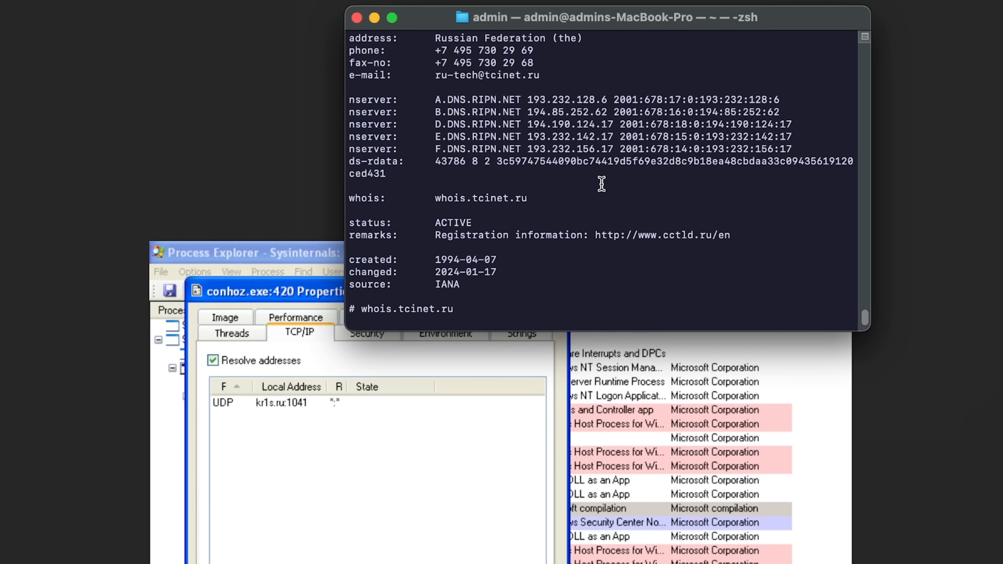
pyautogui.scroll(1, 601, 184)
pyautogui.scroll(-7, 597, 183)
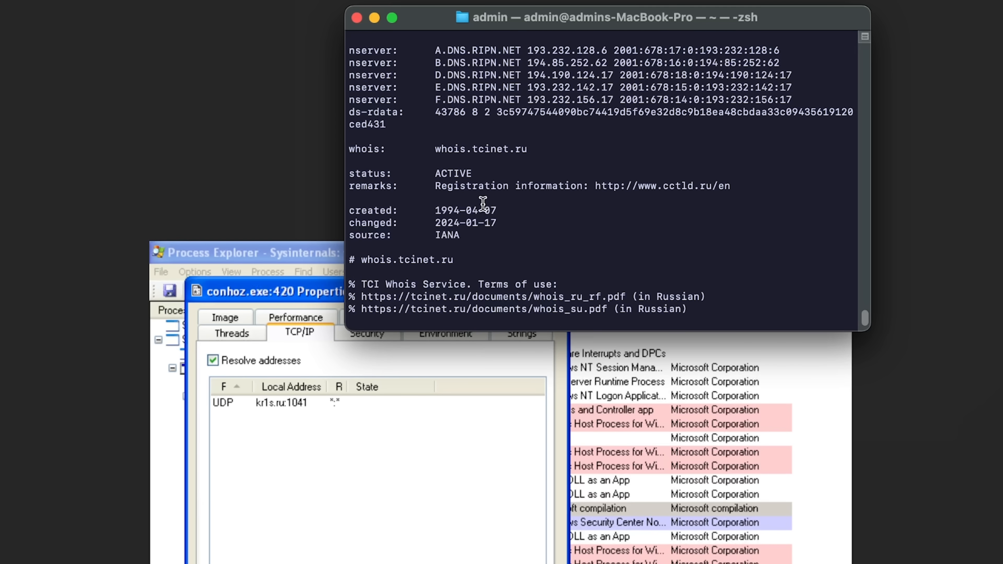
pyautogui.scroll(3, 480, 203)
pyautogui.tripleClick(490, 222)
pyautogui.scroll(-10, 491, 224)
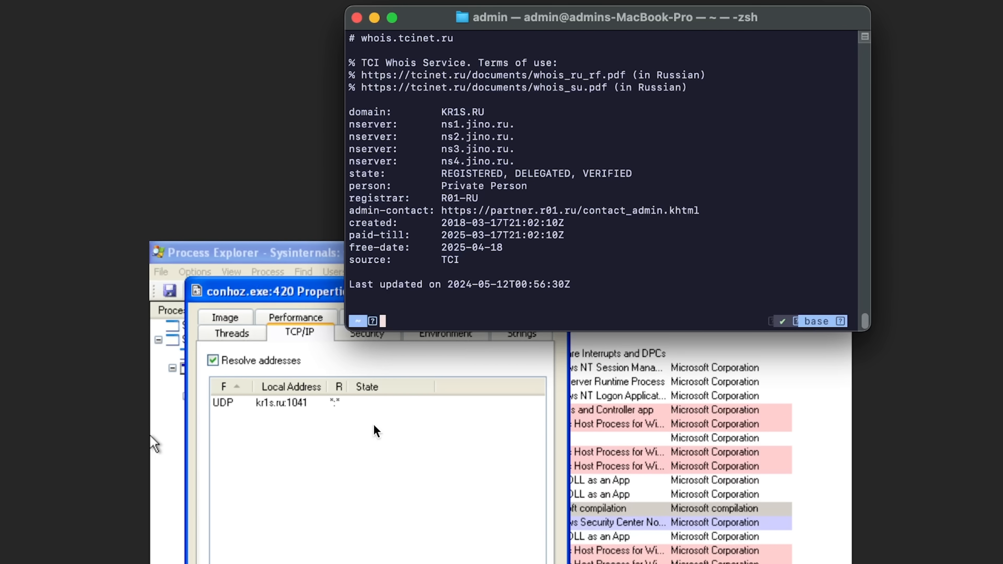
pyautogui.scroll(8, 515, 198)
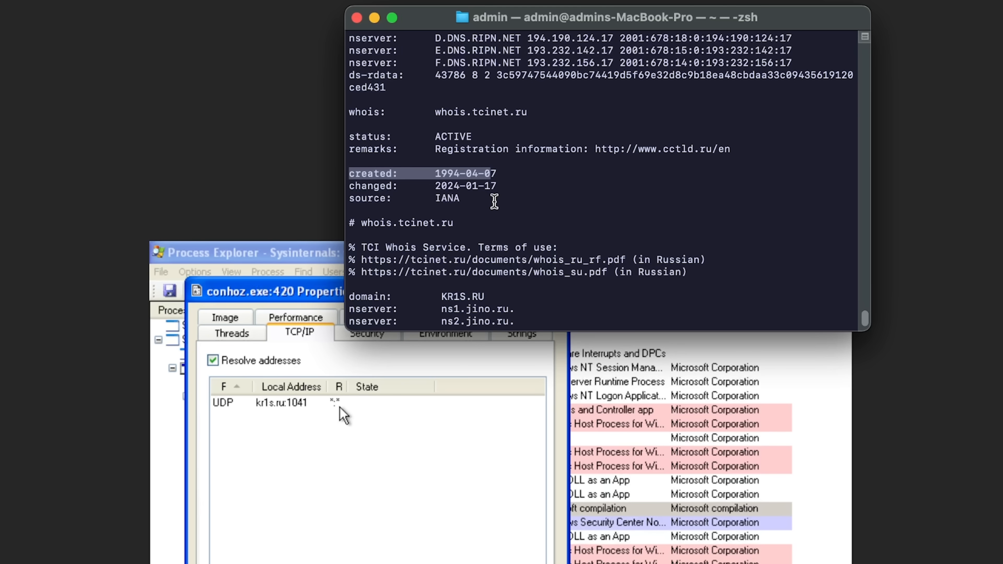
pyautogui.scroll(-8, 494, 201)
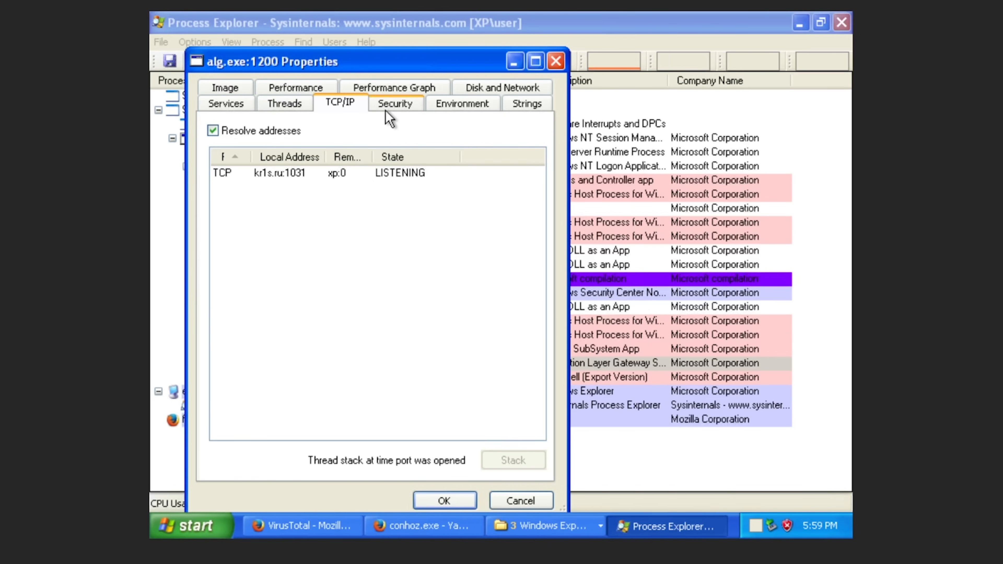
# Review alg.exe's hosted services and performance, then close its Properties.
pyautogui.click(221, 106)
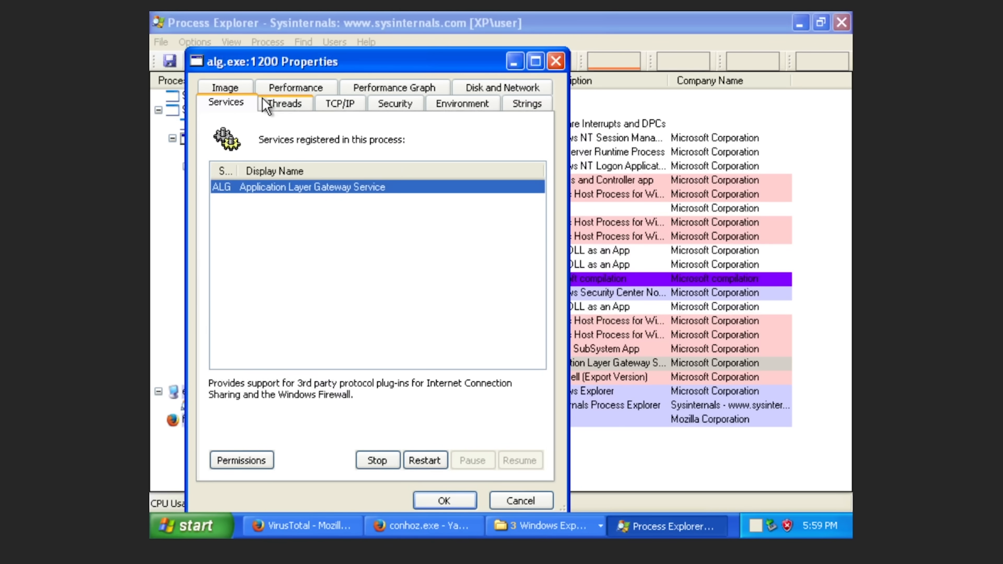
pyautogui.click(274, 94)
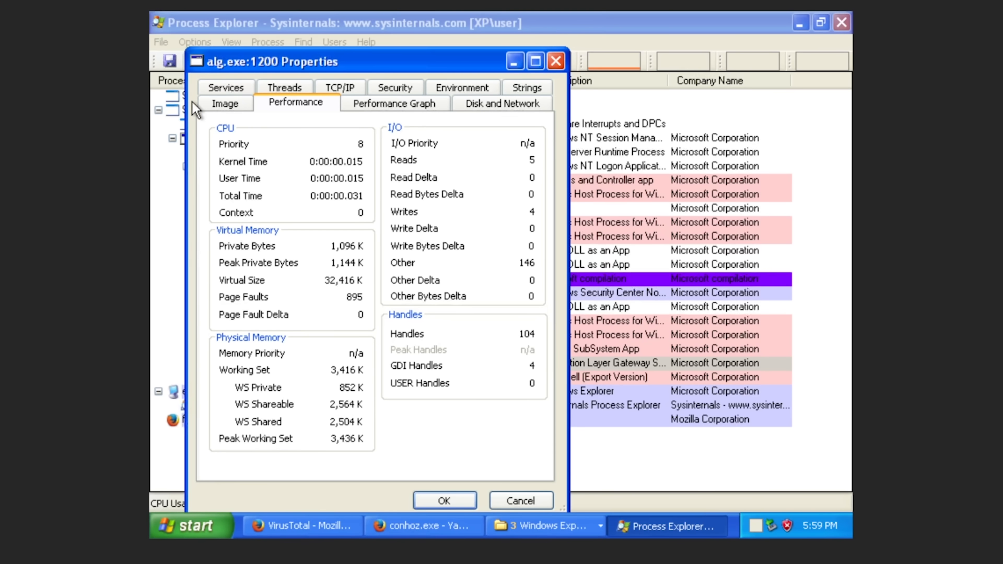
pyautogui.click(234, 89)
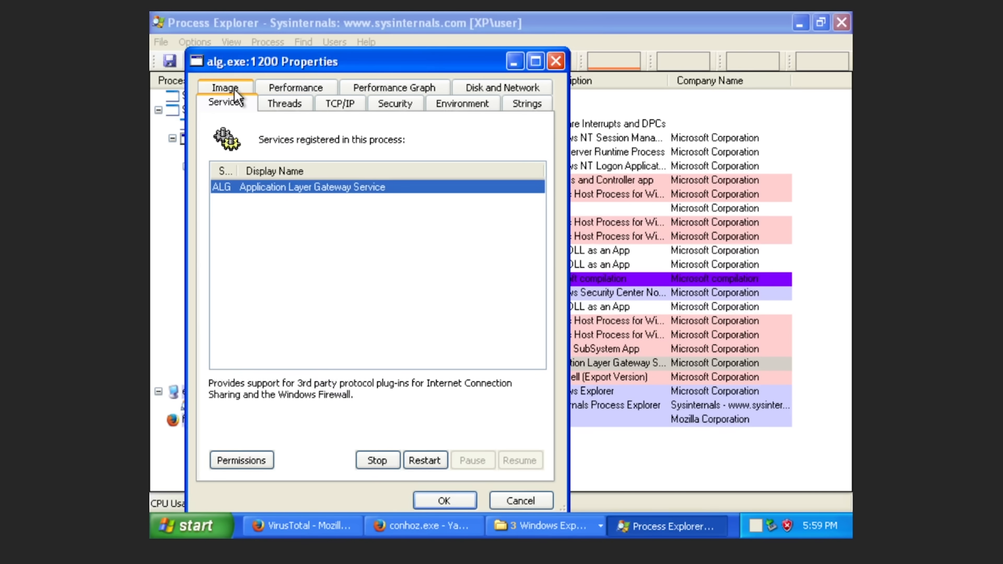
pyautogui.click(555, 61)
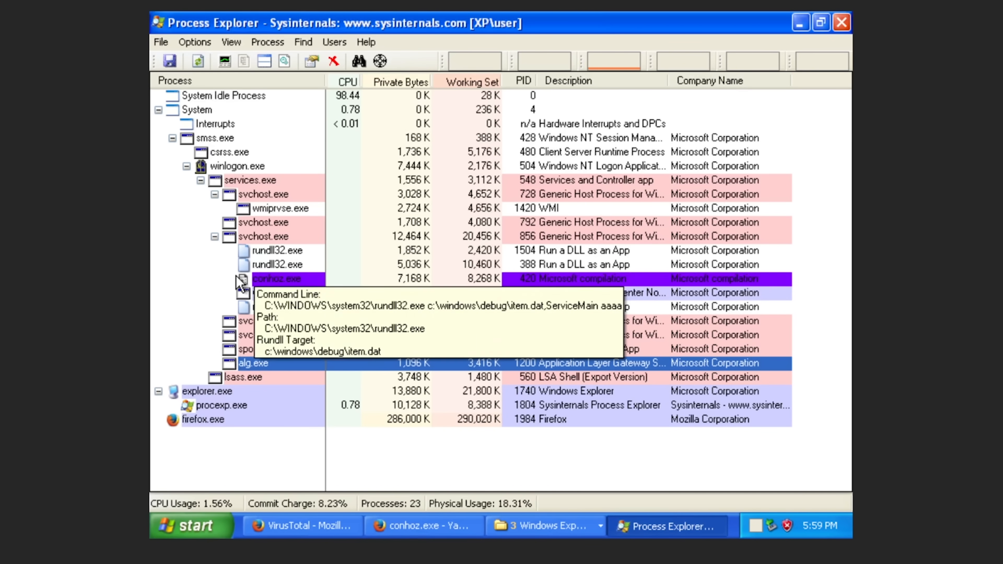
# Open conhoz.exe's Properties and explore its MyTaska.job scheduled-task autostart location.
pyautogui.click(309, 279)
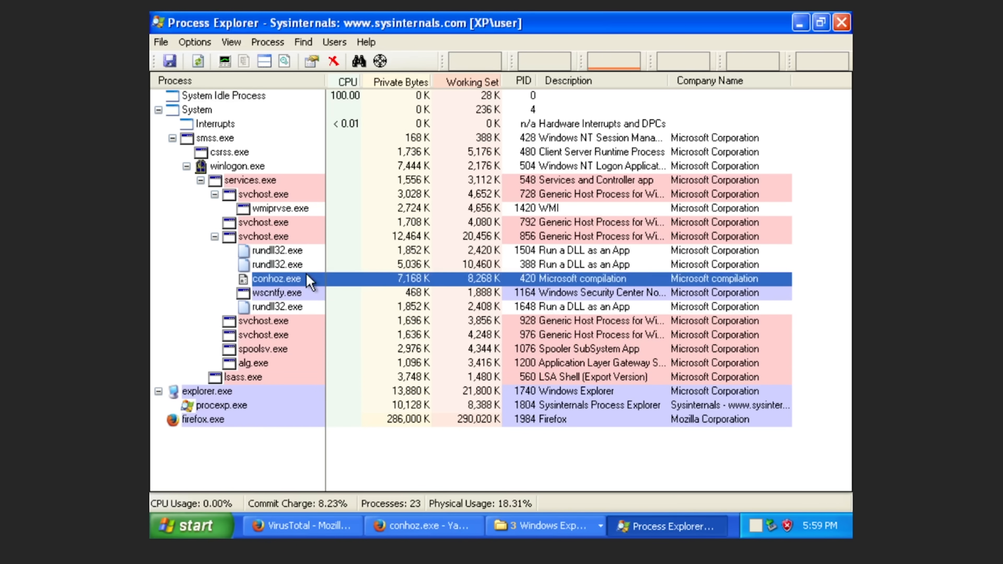
pyautogui.doubleClick(281, 278)
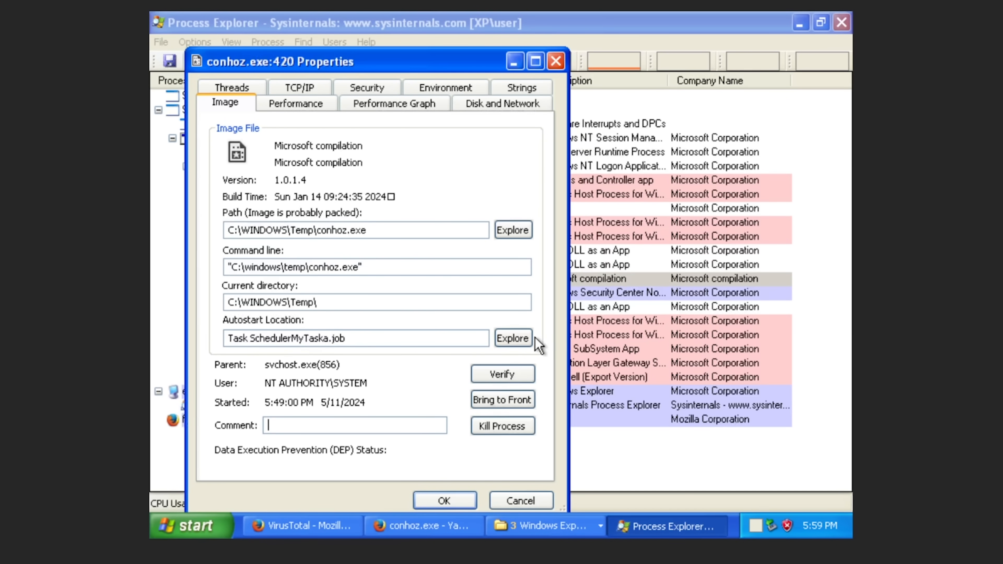
pyautogui.click(513, 338)
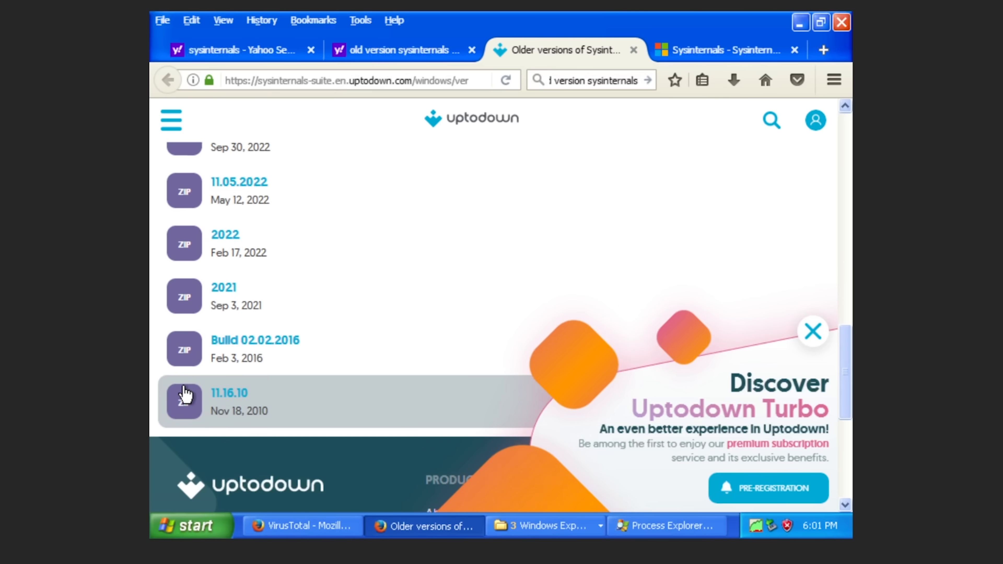
# Open the 11.16.10 Sysinternals Suite download from Uptodown's older versions list.
pyautogui.click(223, 393)
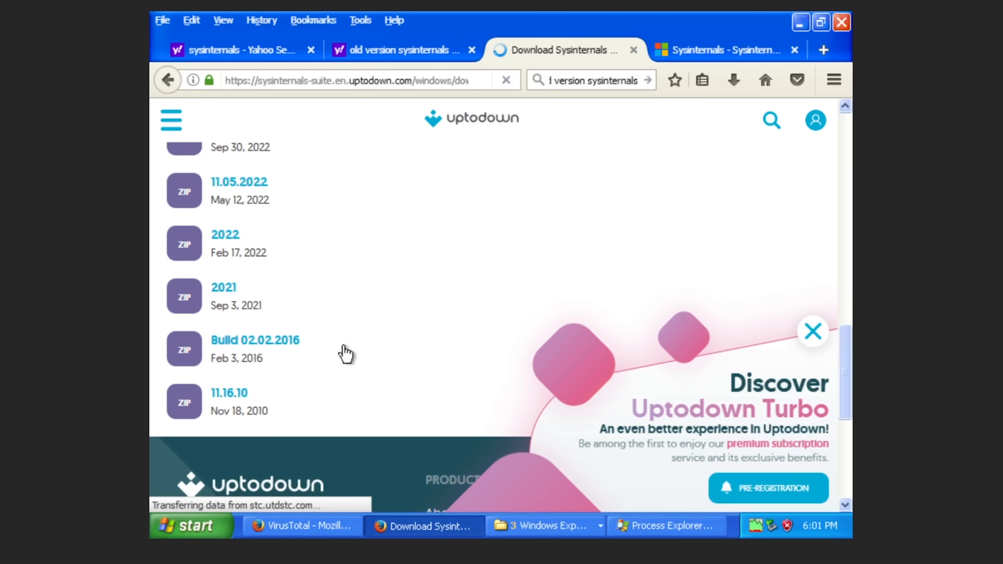
pyautogui.scroll(-5, 340, 345)
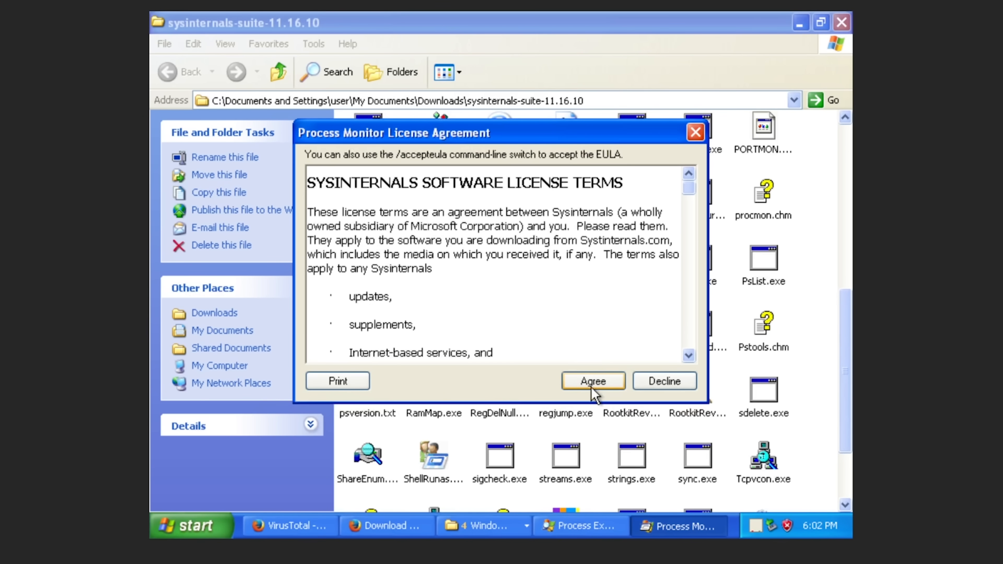
# Accept Process Monitor's license, maximize its window, and launch autoruns.exe from the suite folder.
pyautogui.click(592, 386)
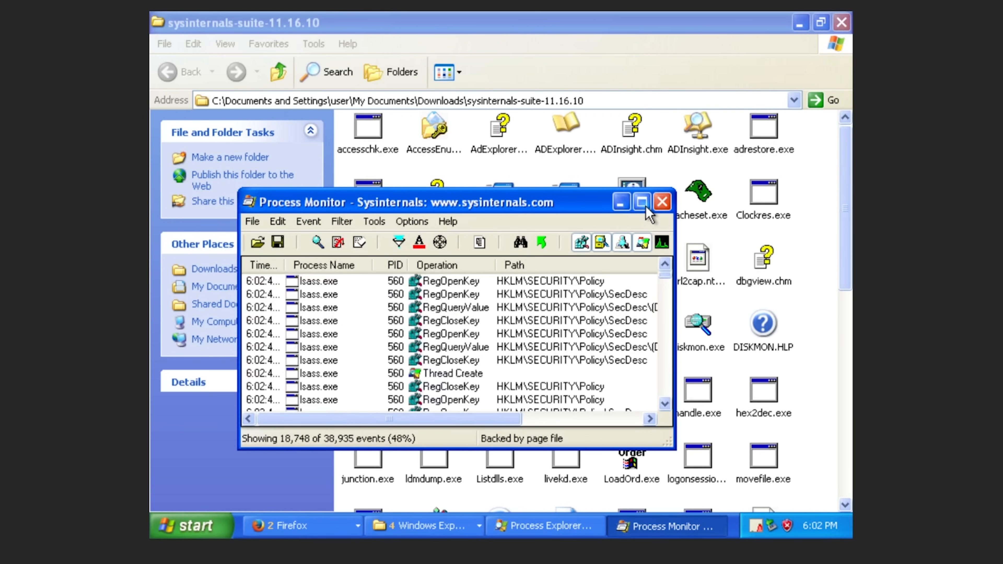
pyautogui.click(640, 206)
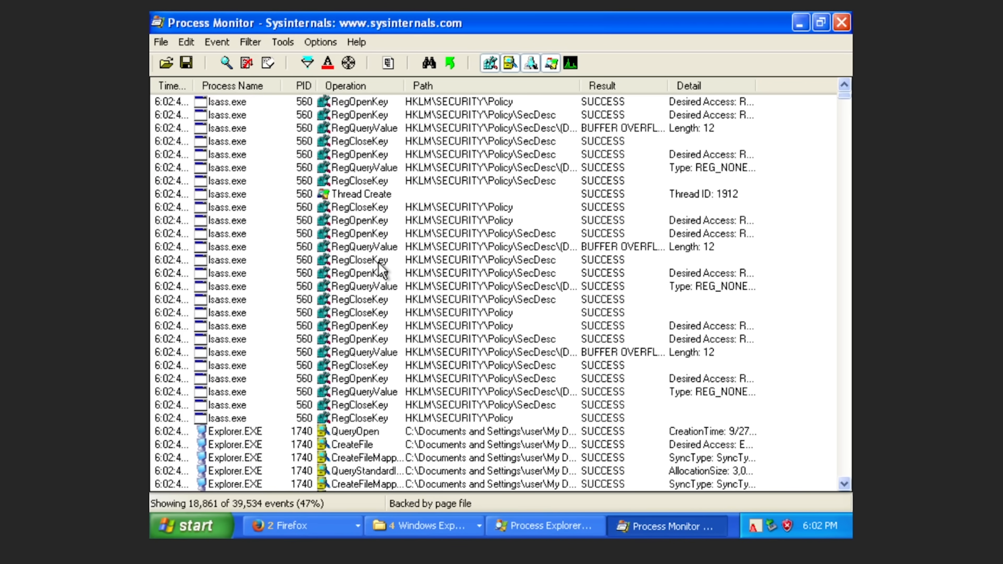
pyautogui.hotkey('alt', 'Tab')
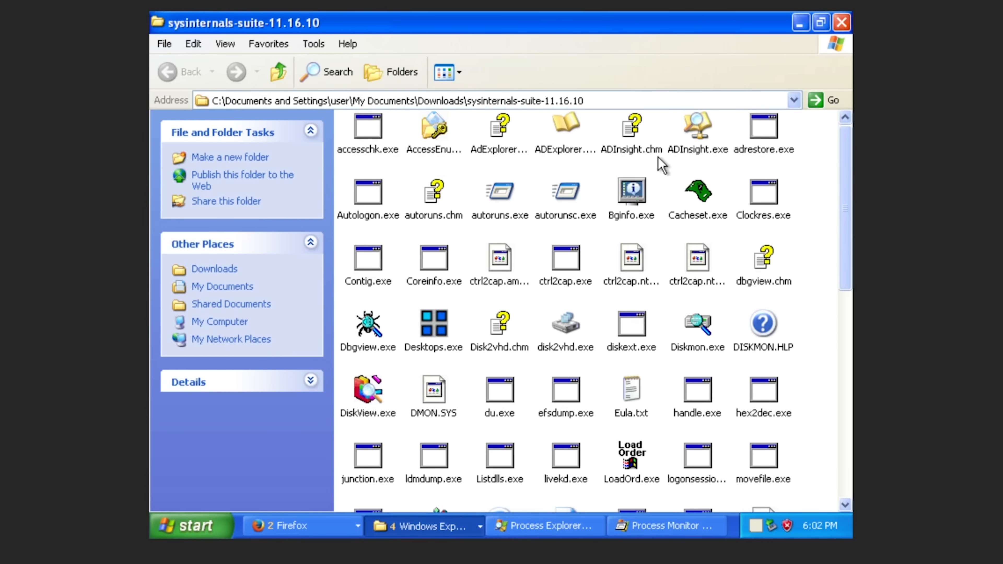
pyautogui.doubleClick(515, 185)
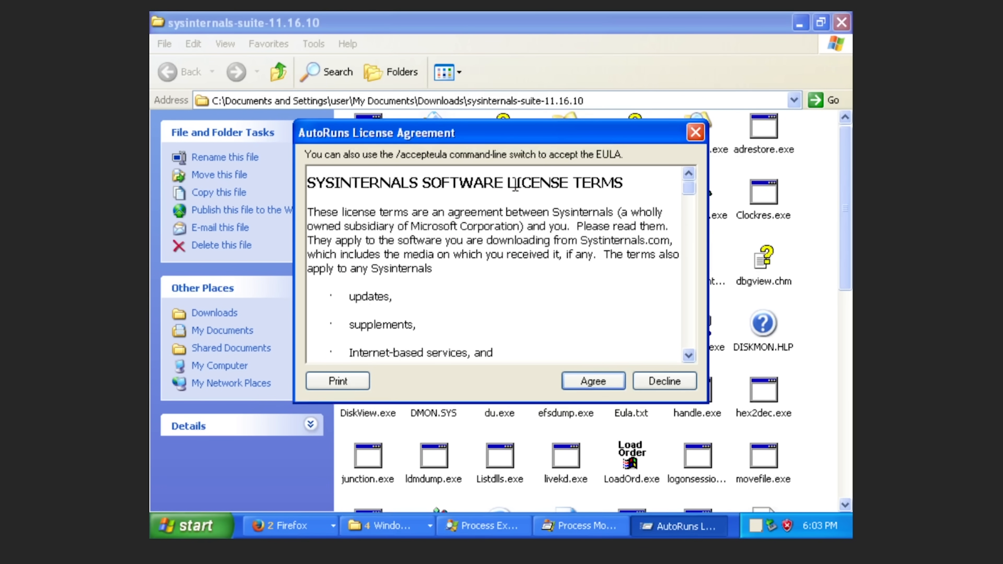
# Accept the Autoruns license, maximize it, and compare the Mysa1.job and Mysa2.job task details.
pyautogui.click(588, 380)
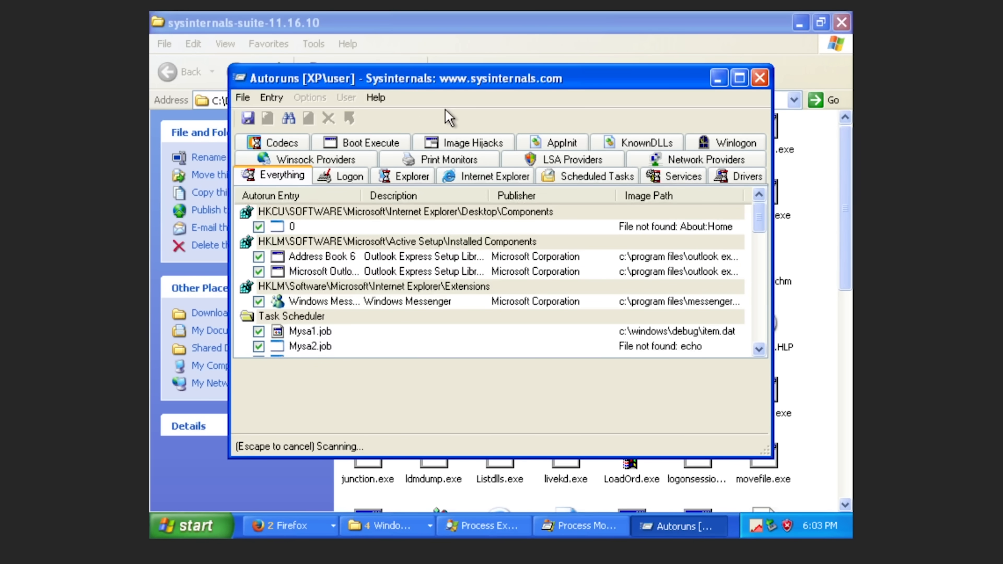
pyautogui.doubleClick(512, 79)
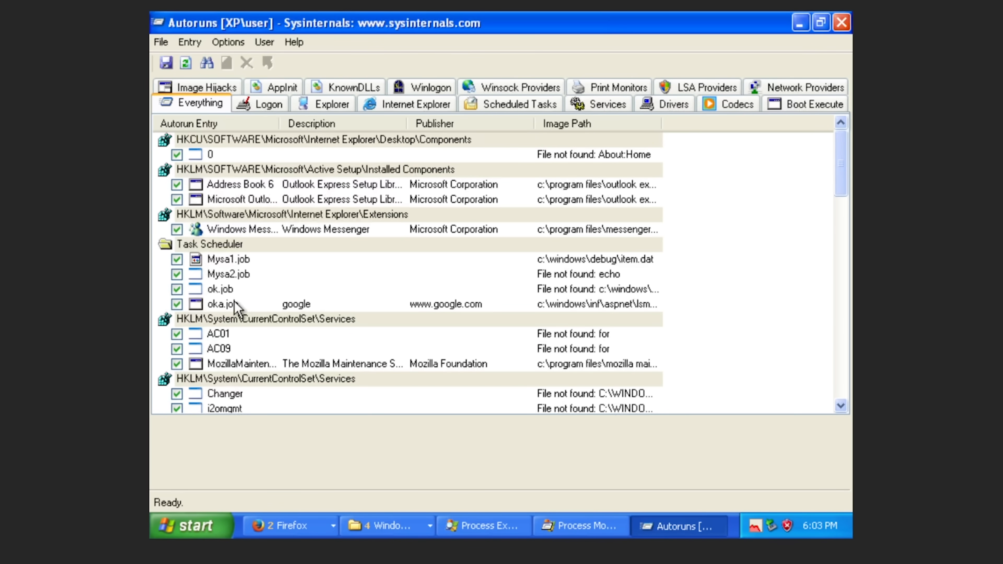
pyautogui.click(256, 277)
pyautogui.press('Up')
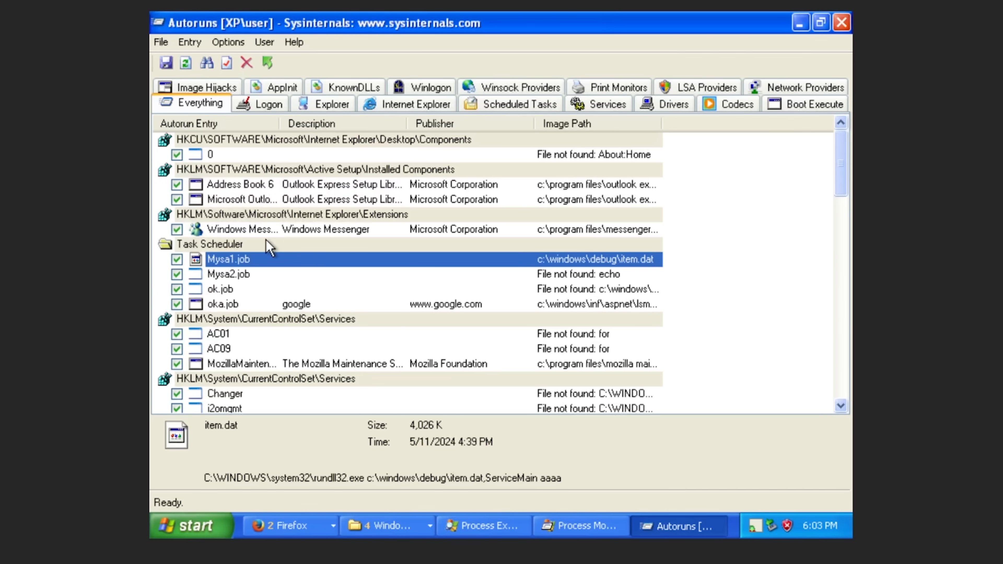
pyautogui.click(249, 273)
pyautogui.click(272, 260)
# Inspect ok.job and oka.job (lsma22.exe), open oka's C:\WINDOWS\Tasks folder, then return to Autoruns.
pyautogui.click(501, 320)
pyautogui.click(538, 291)
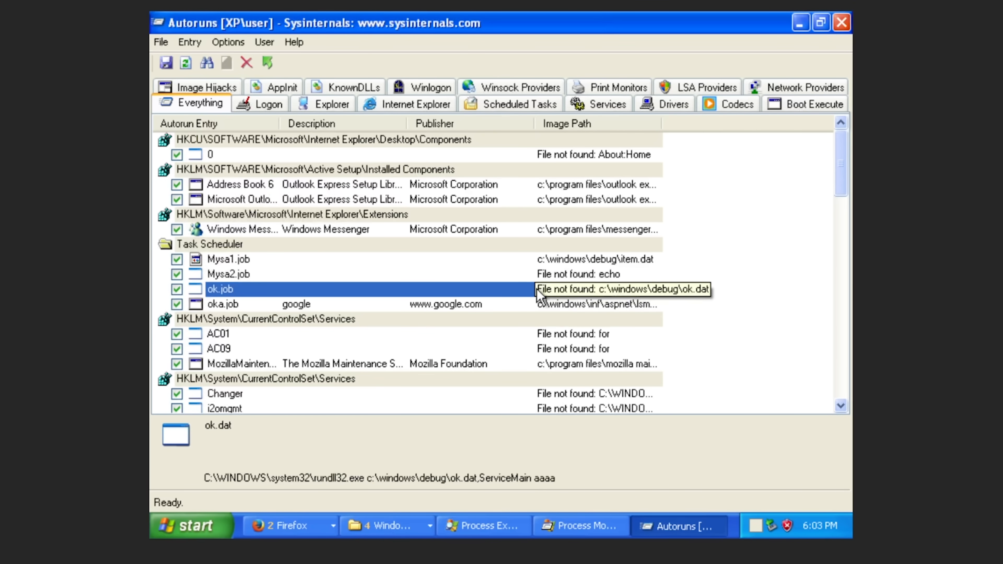
pyautogui.click(489, 305)
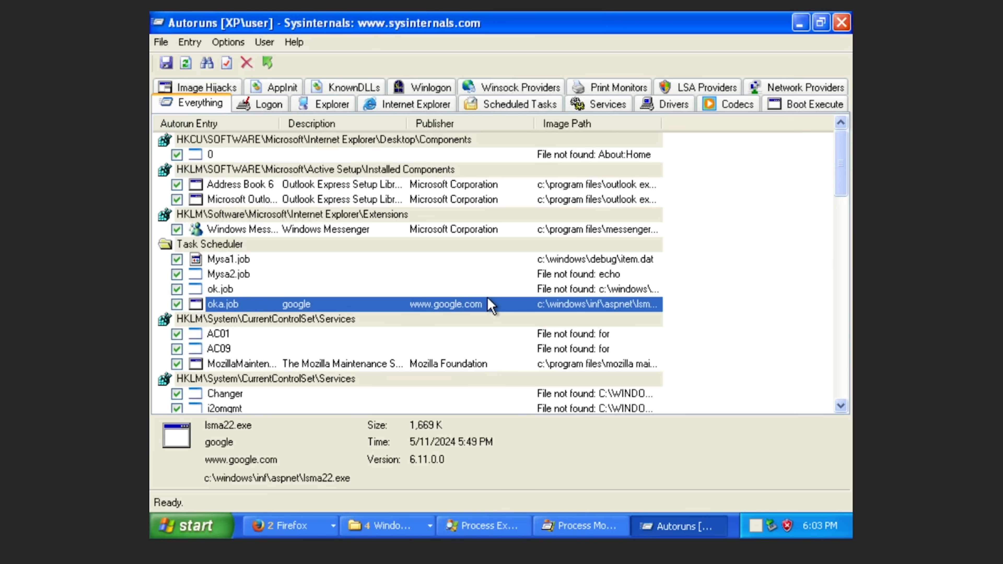
pyautogui.doubleClick(489, 305)
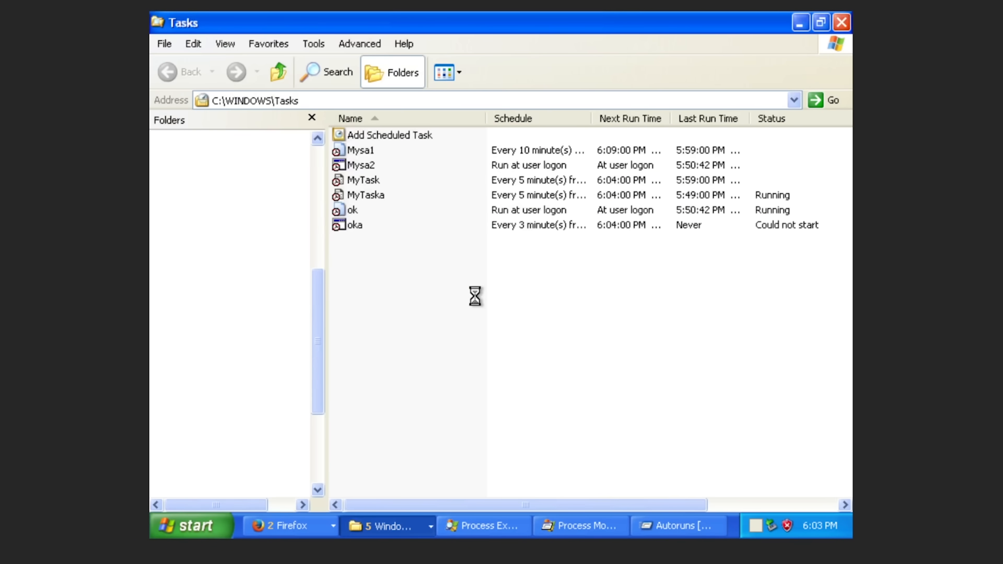
pyautogui.scroll(1, 480, 296)
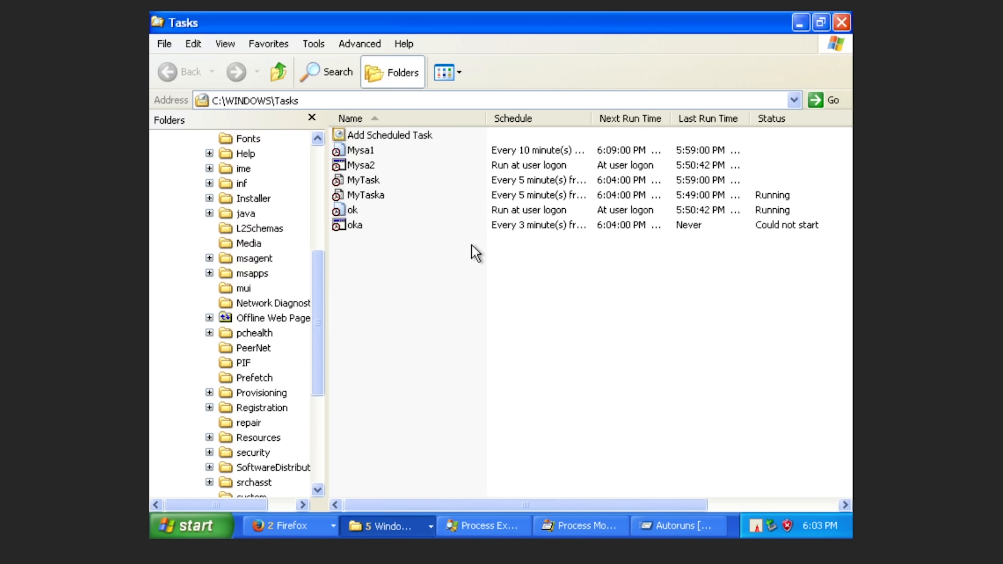
pyautogui.hotkey('alt', 'Tab')
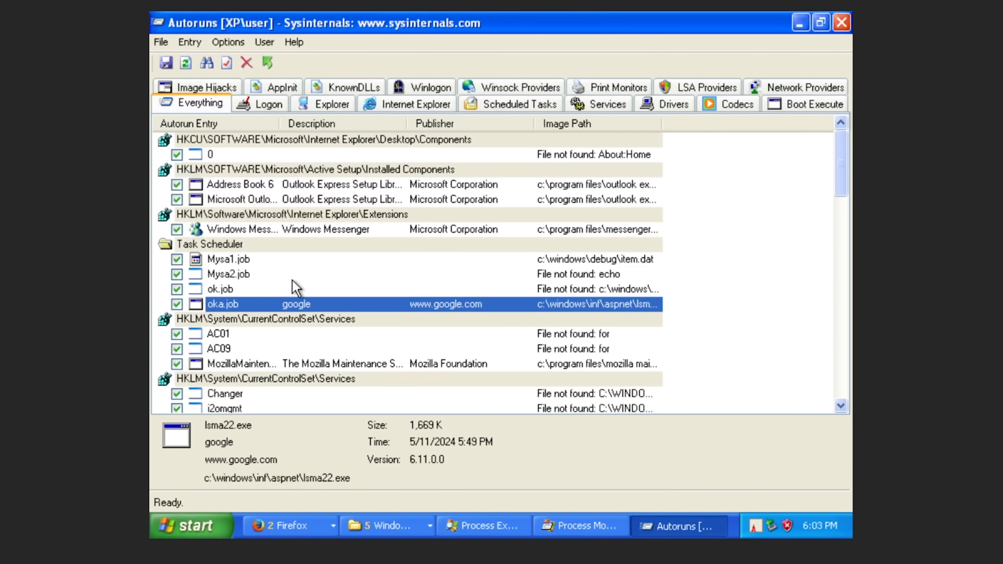
# Uncheck oka.job in the Task Scheduler group and recheck its lsma22.exe entry details.
pyautogui.rightClick(233, 288)
pyautogui.click(177, 304)
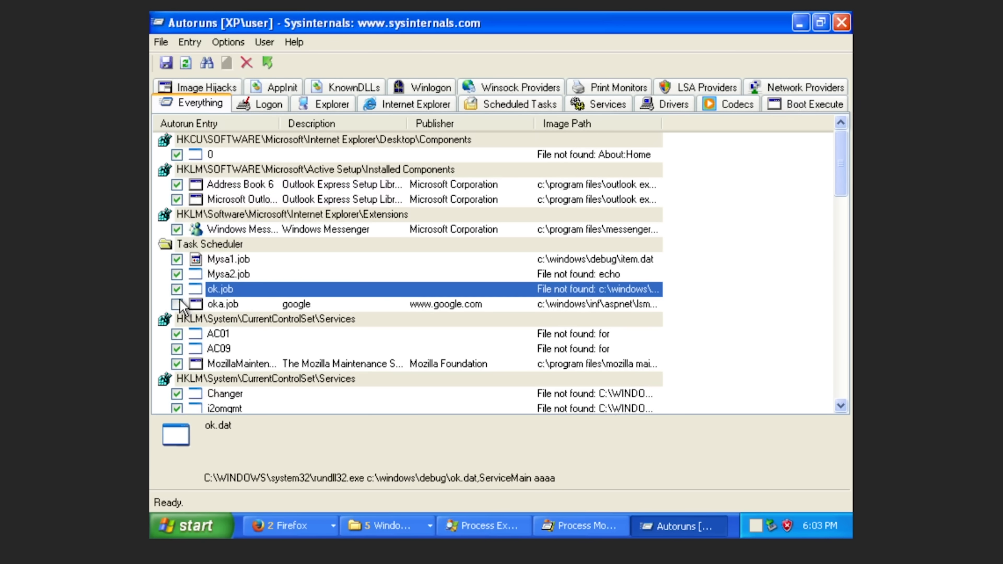
pyautogui.click(584, 312)
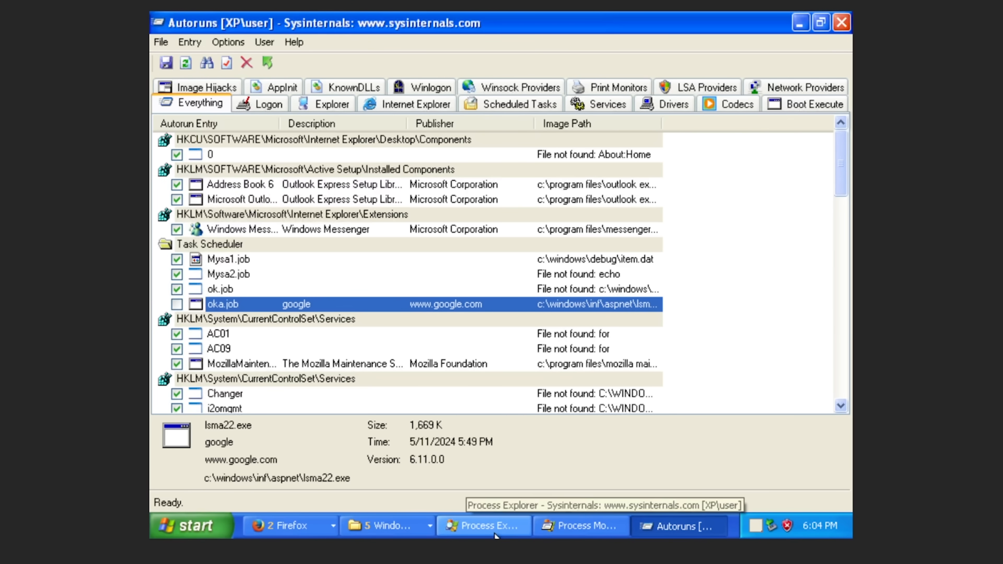
# Search 'lsma22' in Firefox, open the malwaretips removal article, then close Firefox.
pyautogui.click(284, 535)
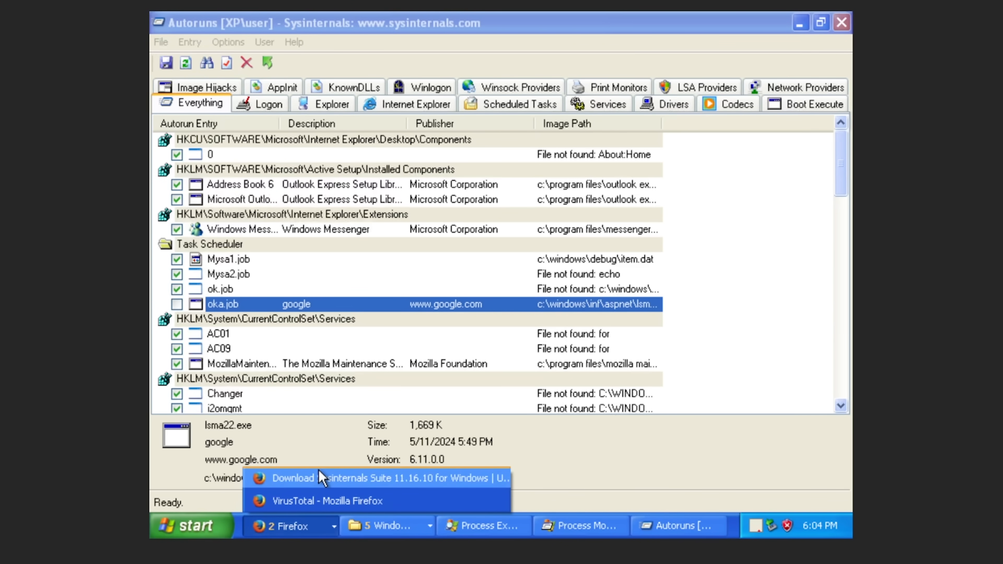
pyautogui.click(300, 479)
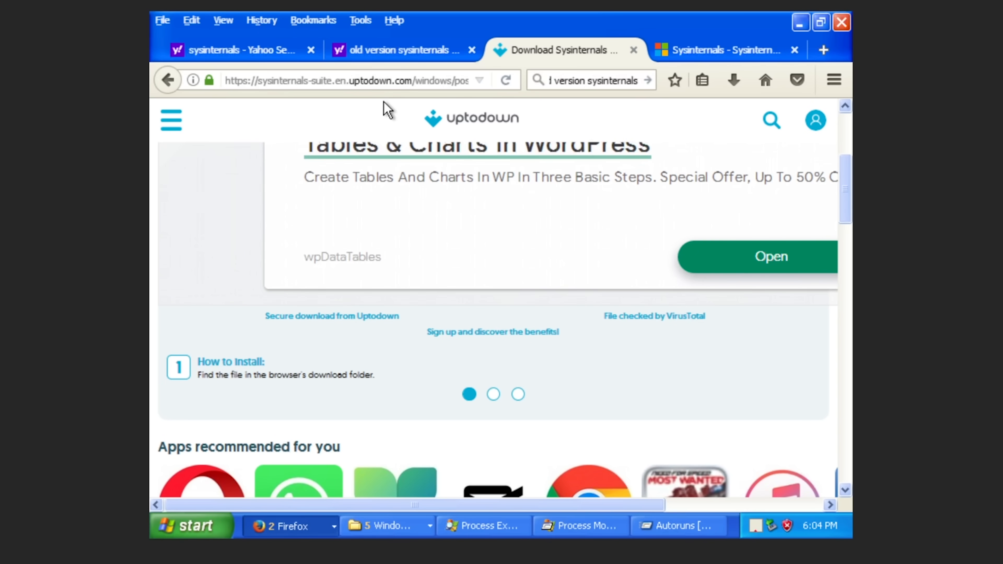
pyautogui.click(421, 84)
pyautogui.write('lsma22')
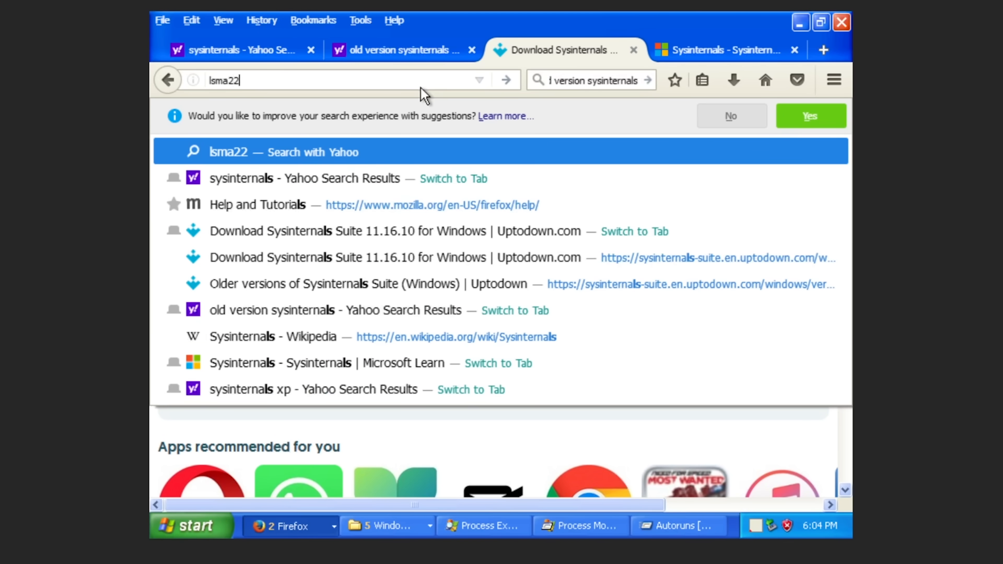
pyautogui.press('Return')
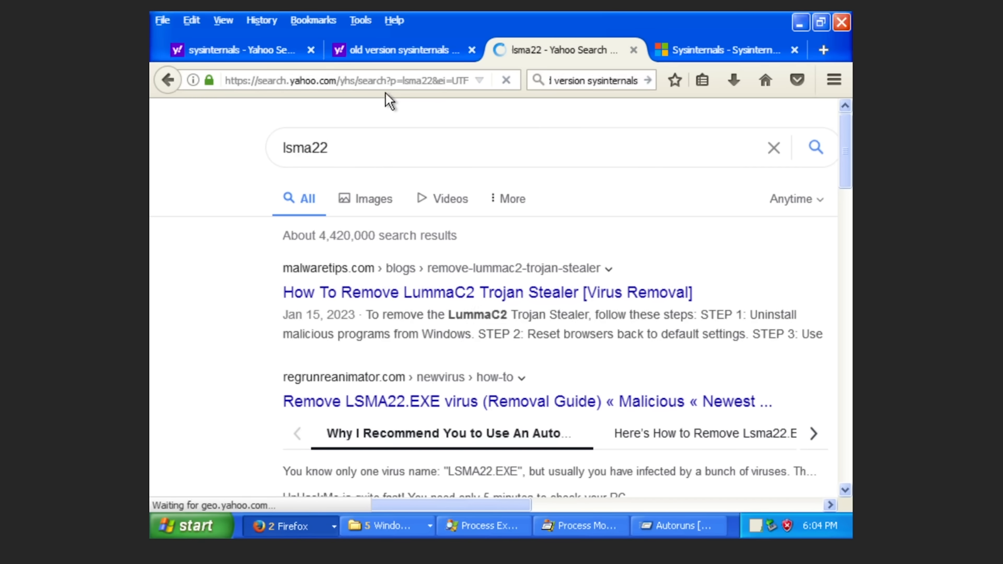
pyautogui.click(390, 268)
pyautogui.hotkey('alt', 'F4')
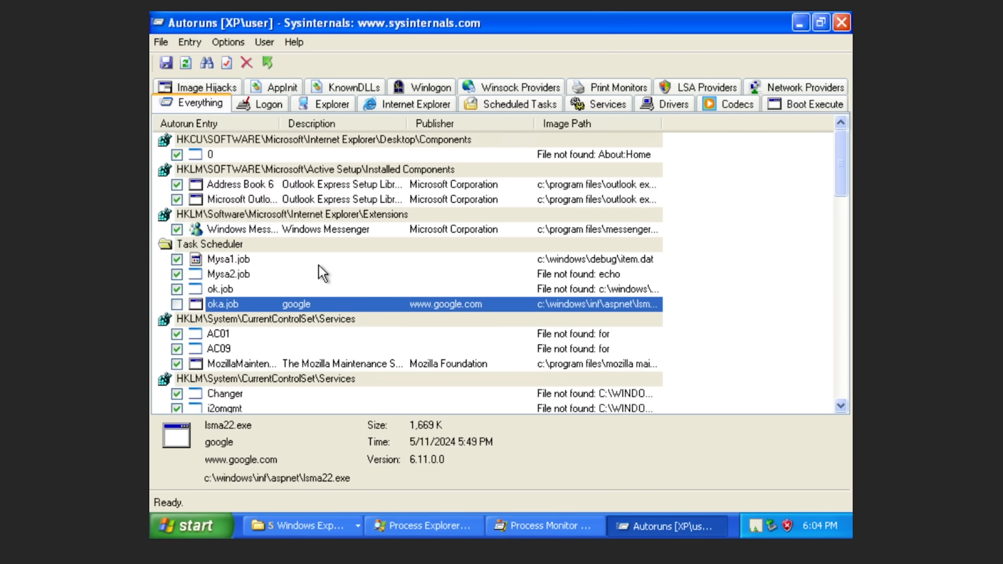
# Back in Autoruns, select ok.job, then Mysa2.job to read its ftp.ftp0810.ru item.dat command.
pyautogui.hotkey('alt', 'Tab')
pyautogui.hotkey('alt', 'Tab')
pyautogui.click(200, 291)
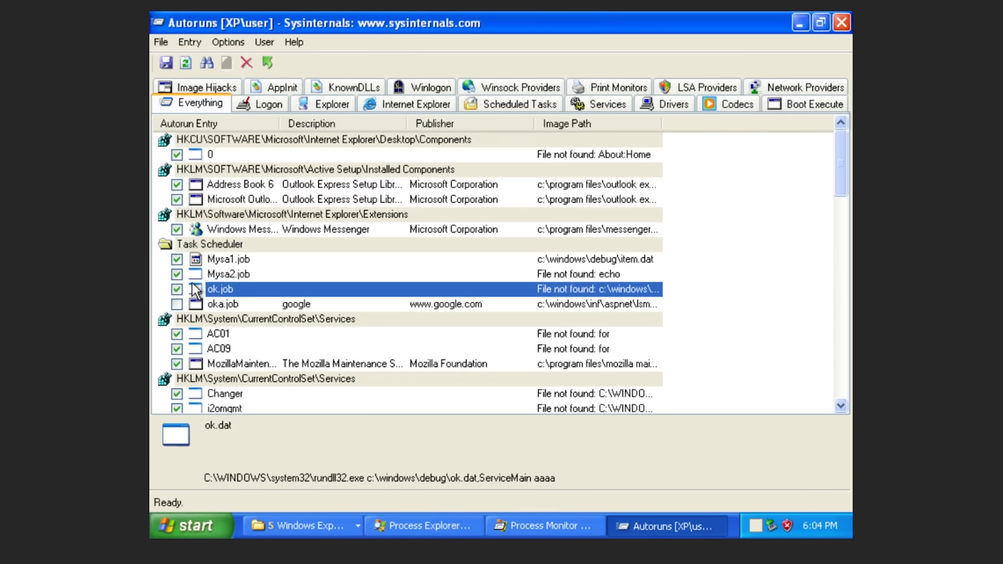
pyautogui.press('Up')
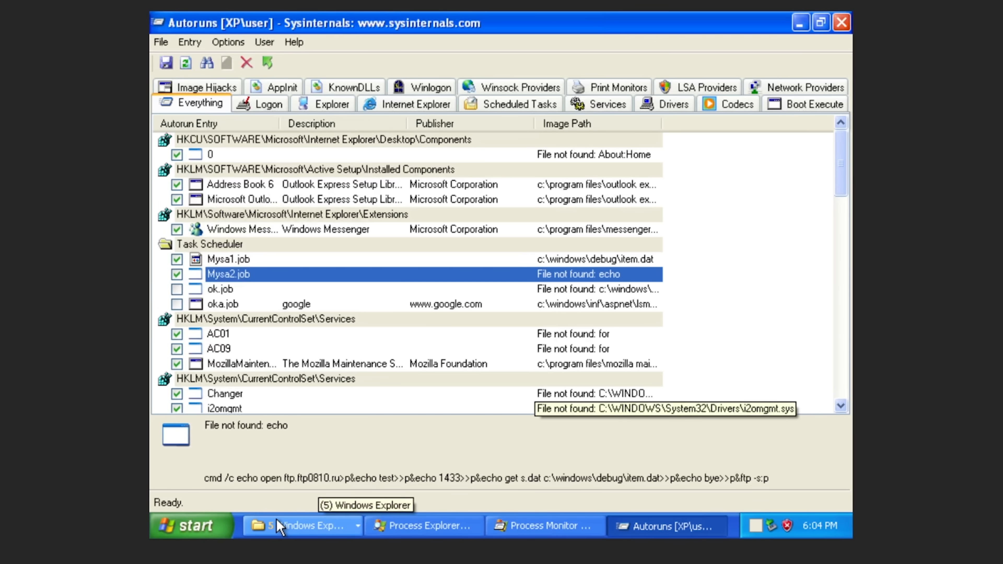
# Close the Control Panel that opened by mistake and bring up the Run dialog for cmd.
pyautogui.click(194, 526)
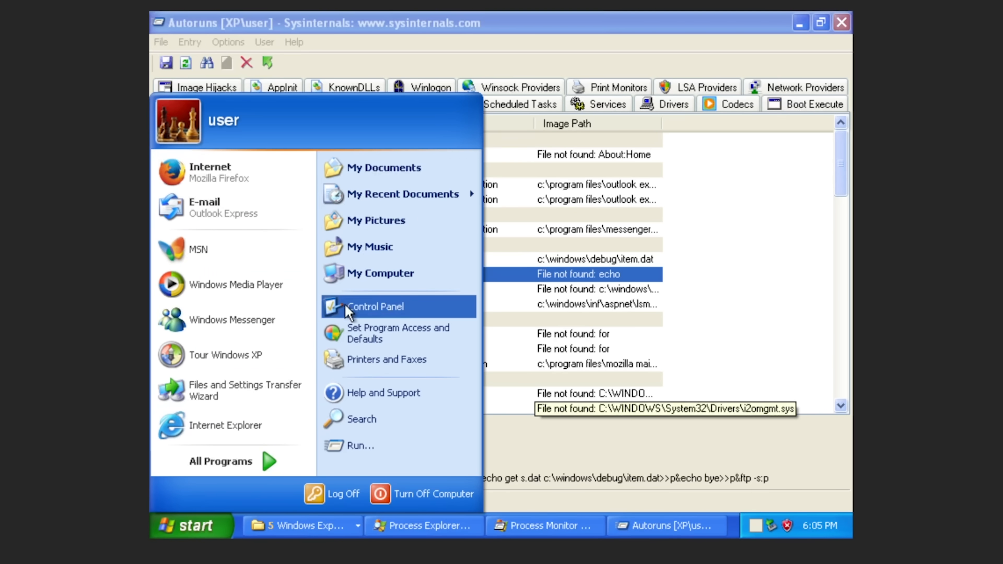
pyautogui.press('Escape')
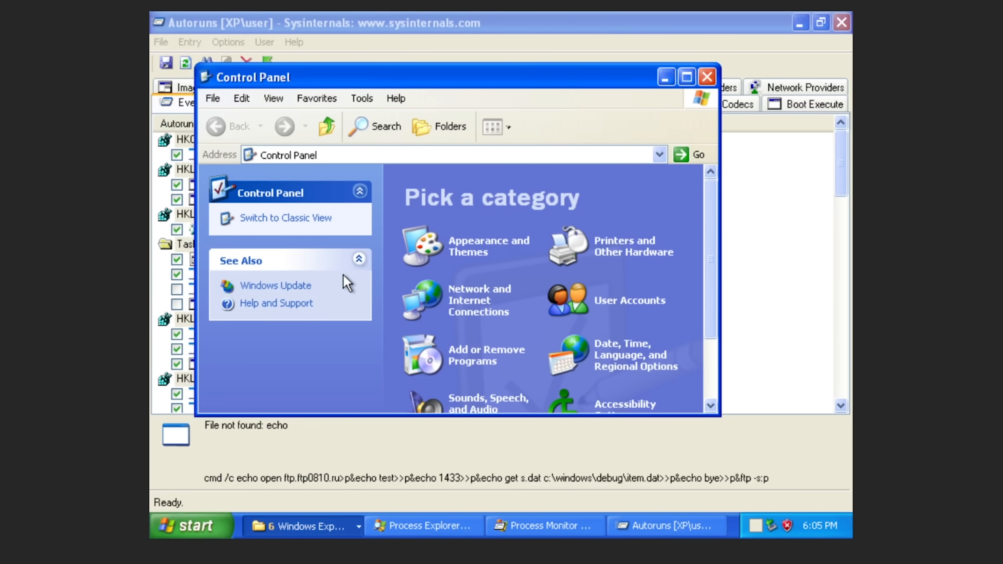
pyautogui.click(706, 78)
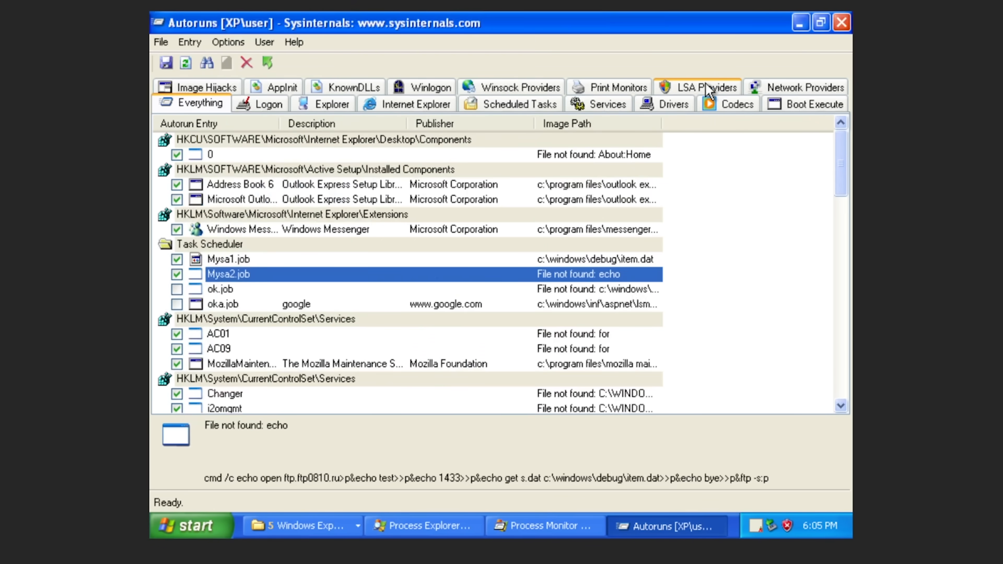
pyautogui.press('super+r')
pyautogui.press('Escape')
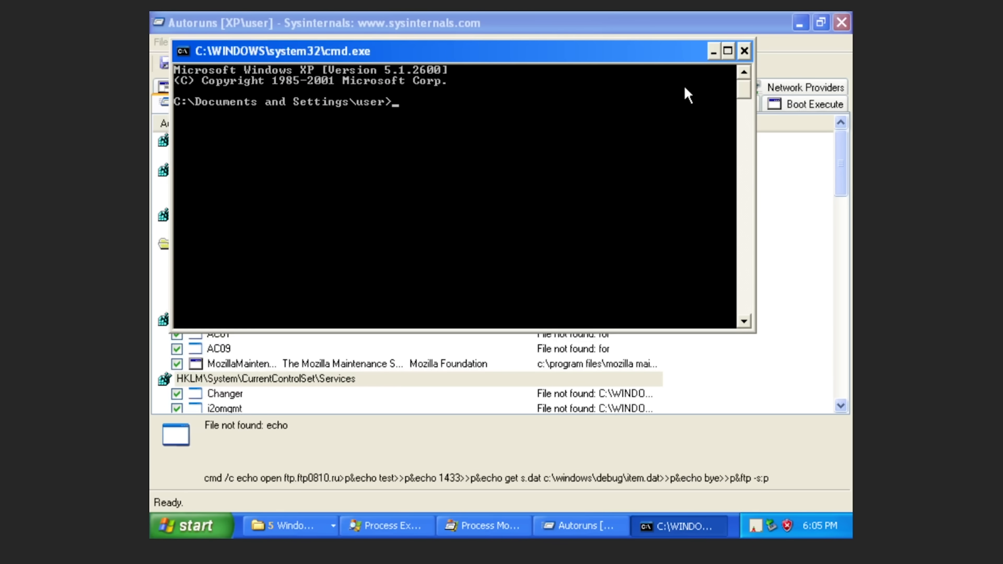
# Start the ftp client from the Command Prompt and begin typing the next ftp command.
pyautogui.write('cmd')
pyautogui.press('BackSpace')
pyautogui.press('BackSpace')
pyautogui.press('BackSpace')
pyautogui.write('ftp')
pyautogui.press('Return')
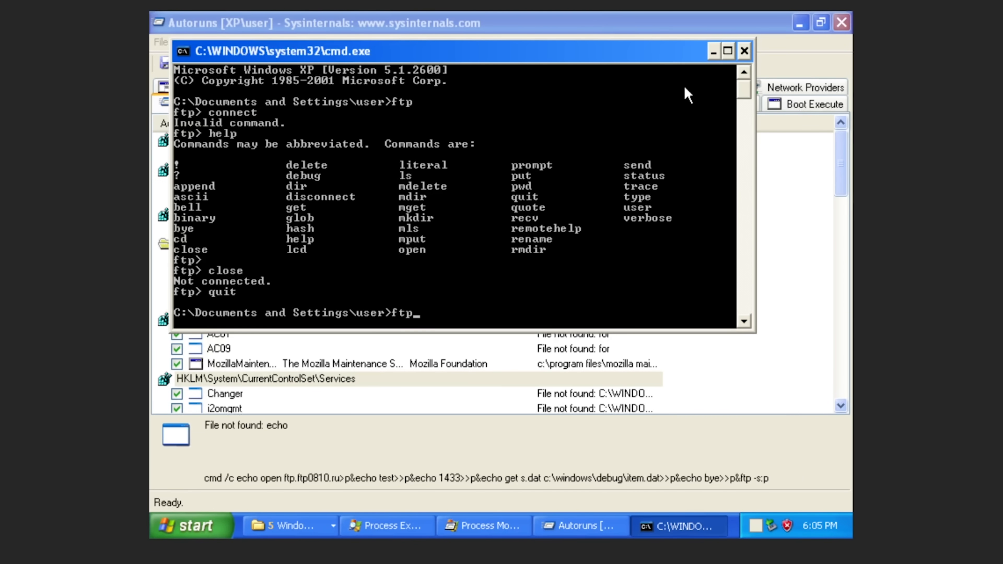
pyautogui.write('ftp.ftp0810.ru')
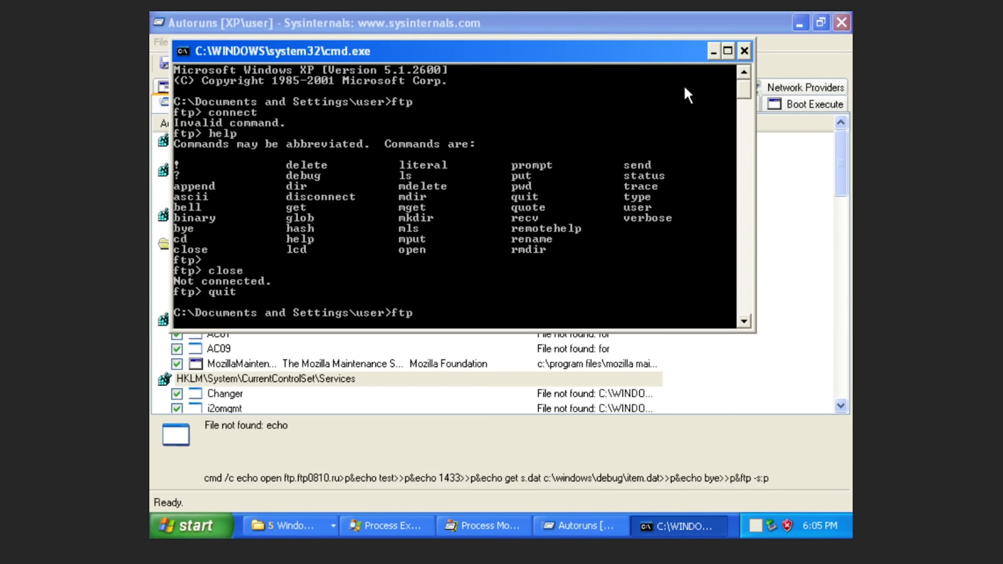
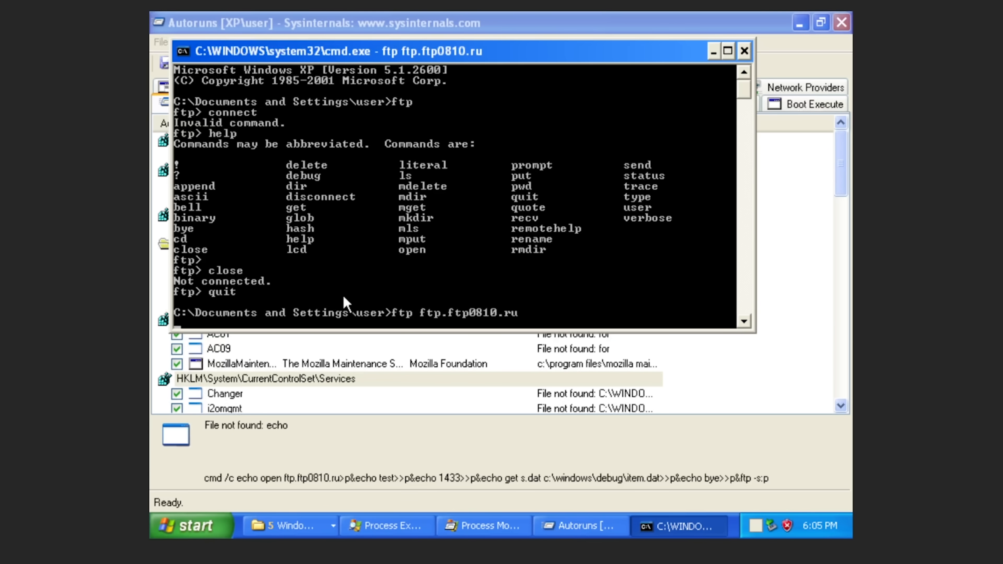
# Leave the ftp session and return to Autoruns to inspect the Changer service entry.
pyautogui.click(238, 398)
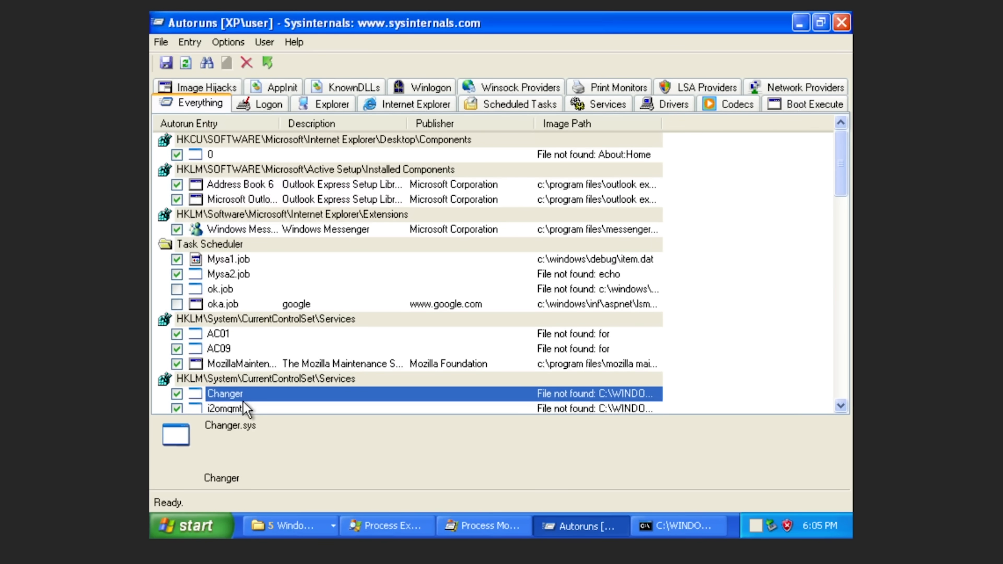
# Inspect the service entries from i2omgmt through PDRFRAME and the Ptilink driver entry.
pyautogui.click(243, 403)
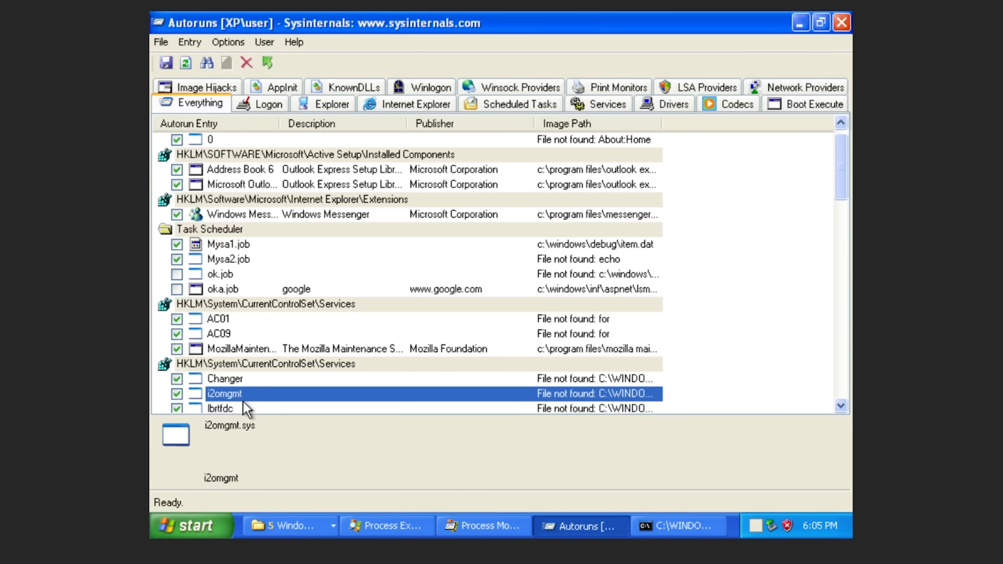
pyautogui.click(243, 404)
pyautogui.click(243, 407)
pyautogui.click(243, 406)
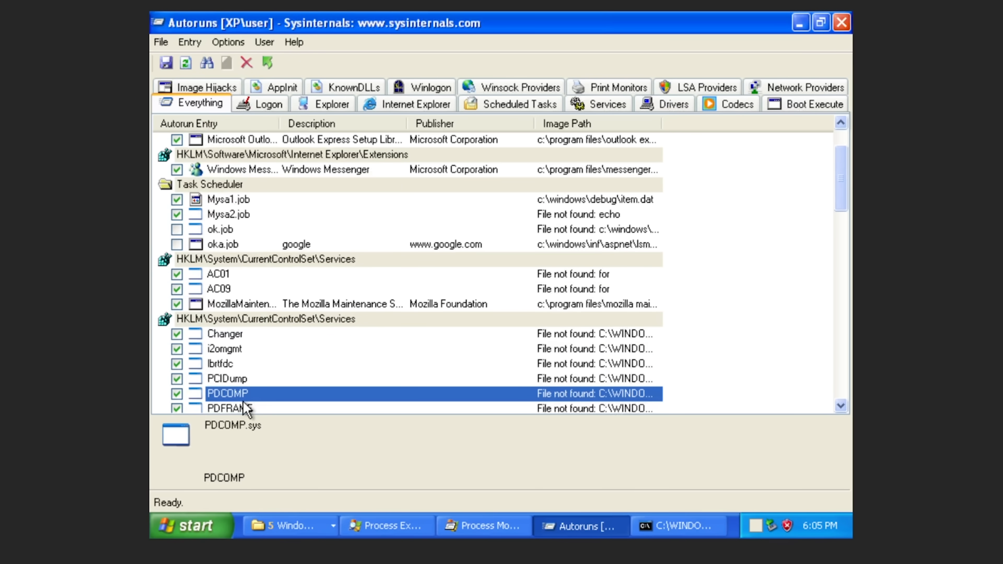
pyautogui.click(243, 407)
pyautogui.click(243, 405)
pyautogui.click(243, 404)
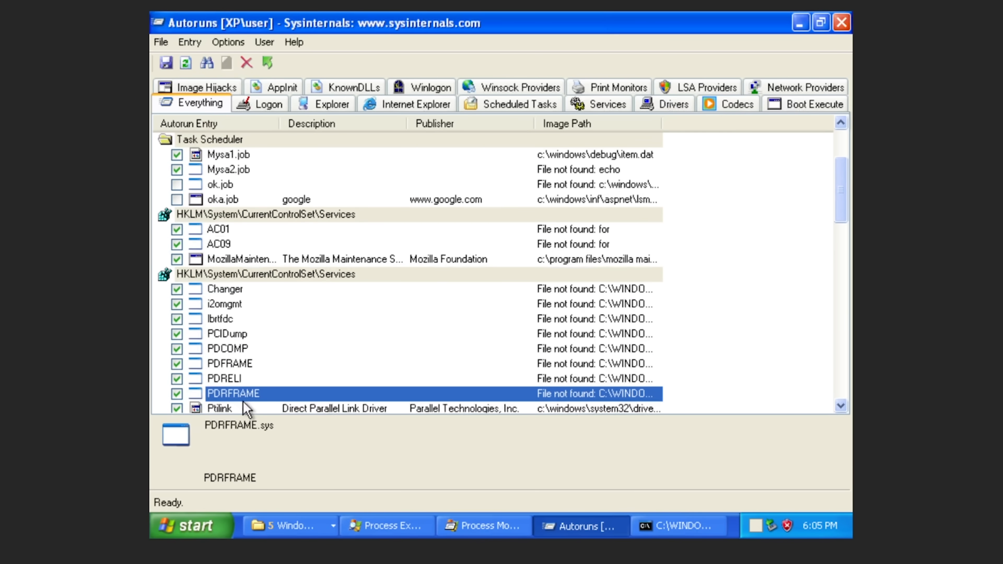
pyautogui.click(243, 405)
# Check the rtl8139, Secdrv and WDICA entries, then select AC01 to read its Msiexec command.
pyautogui.press('Down')
pyautogui.press('Up')
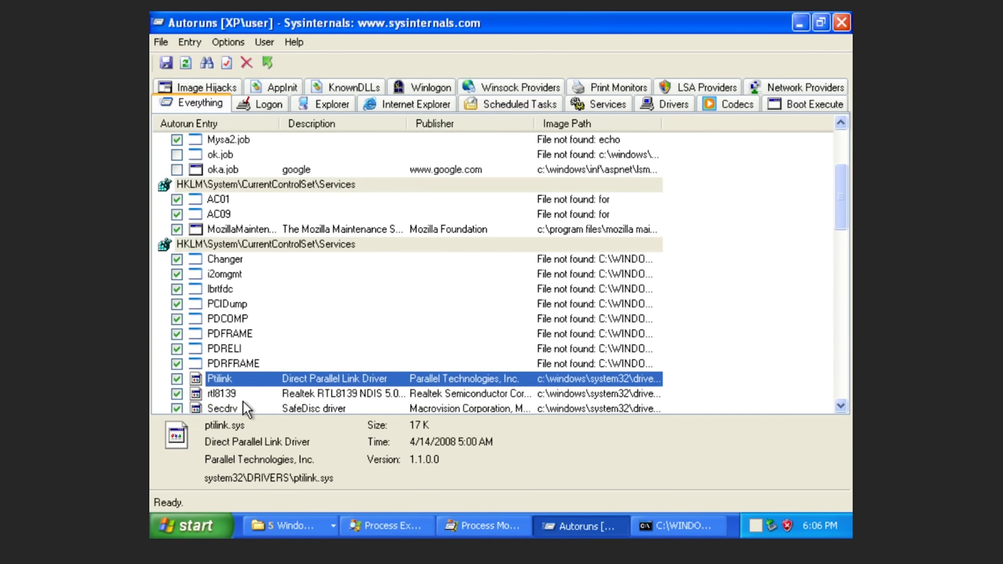
pyautogui.press('Down')
pyautogui.press('Down')
pyautogui.click(243, 407)
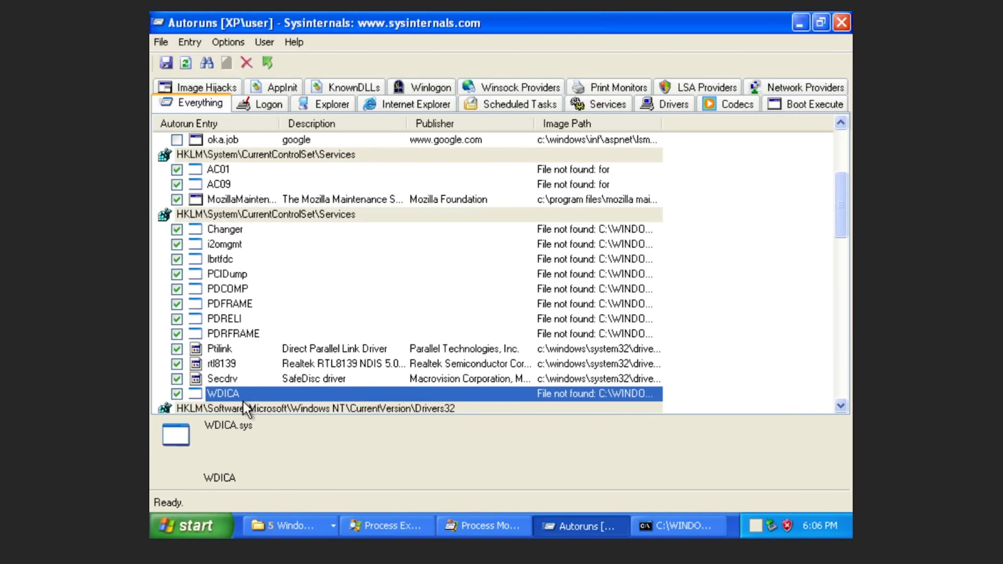
pyautogui.press('Up')
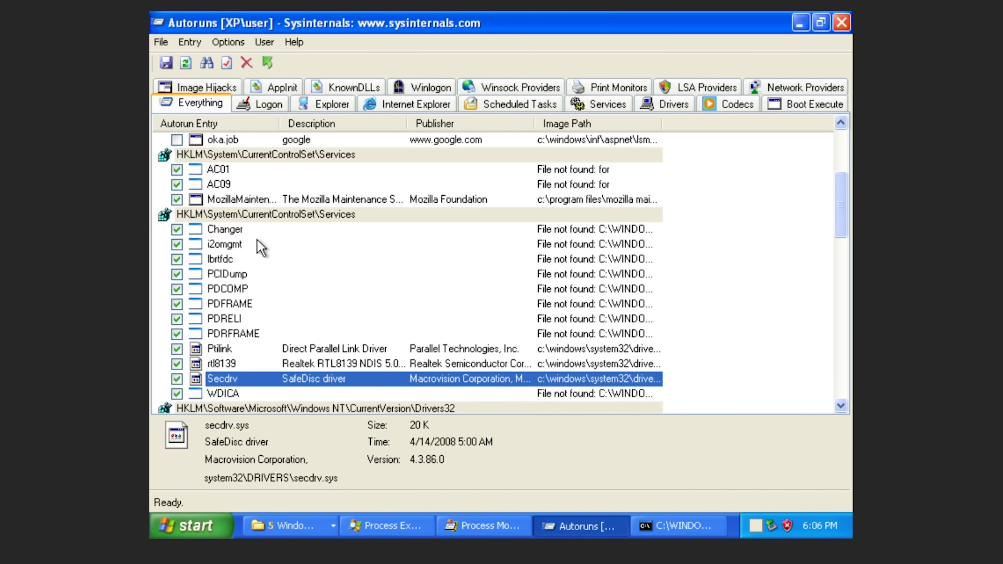
pyautogui.click(255, 191)
pyautogui.press('Up')
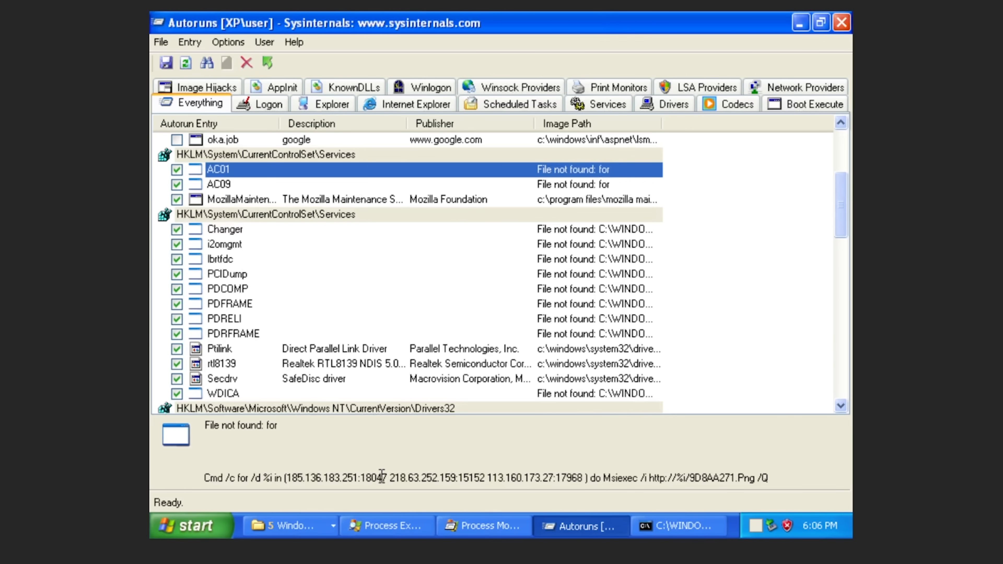
# Copy 218.63.252.159:15152 from AC01's command line and switch to Firefox.
pyautogui.moveTo(395, 477); pyautogui.dragTo(450, 473)
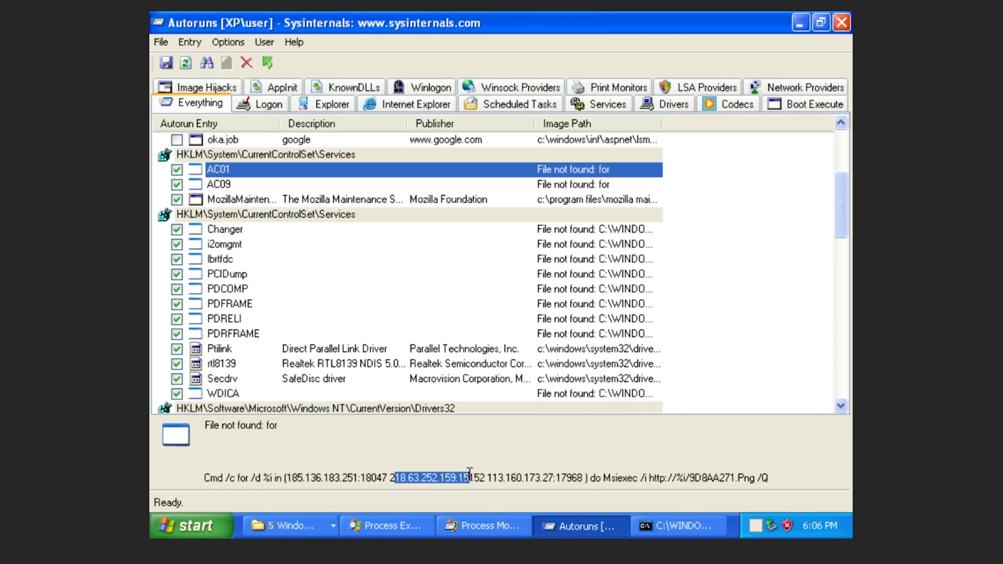
pyautogui.doubleClick(449, 476)
pyautogui.rightClick(408, 479)
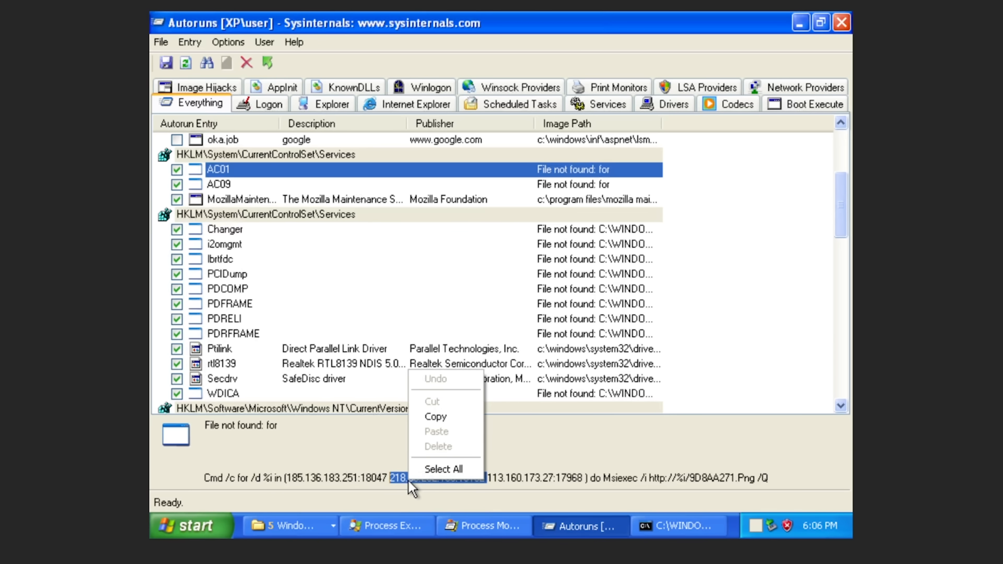
pyautogui.click(431, 416)
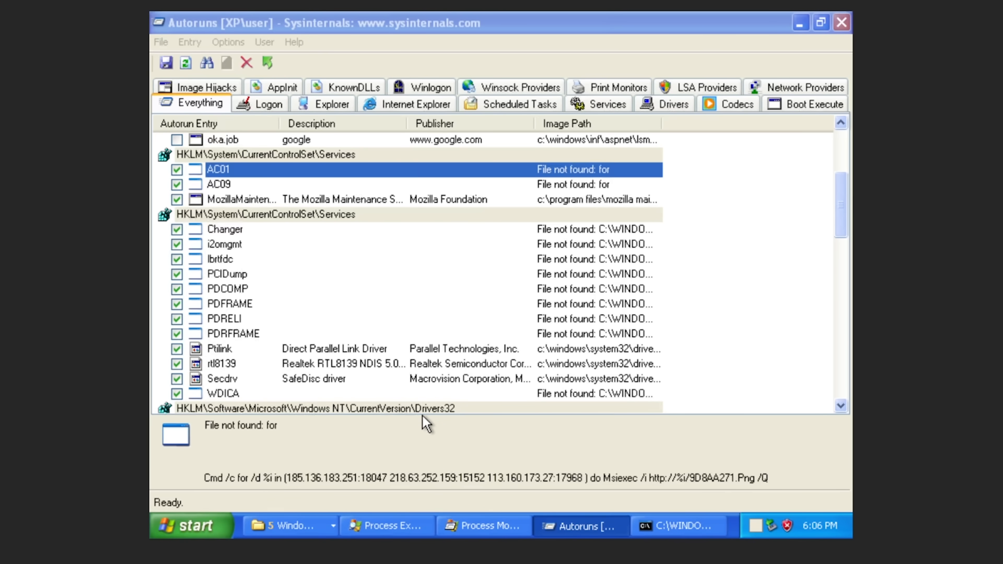
pyautogui.press('super')
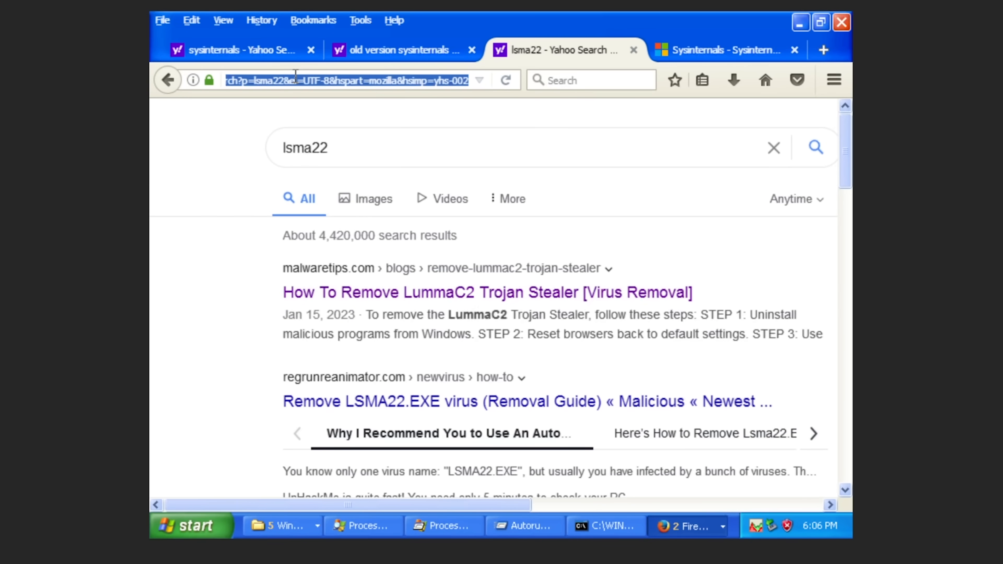
# Load 218.63.252.159:15152 in Firefox, find its page source empty, and close the browser.
pyautogui.hotkey('ctrl', 'v')
pyautogui.press('Return')
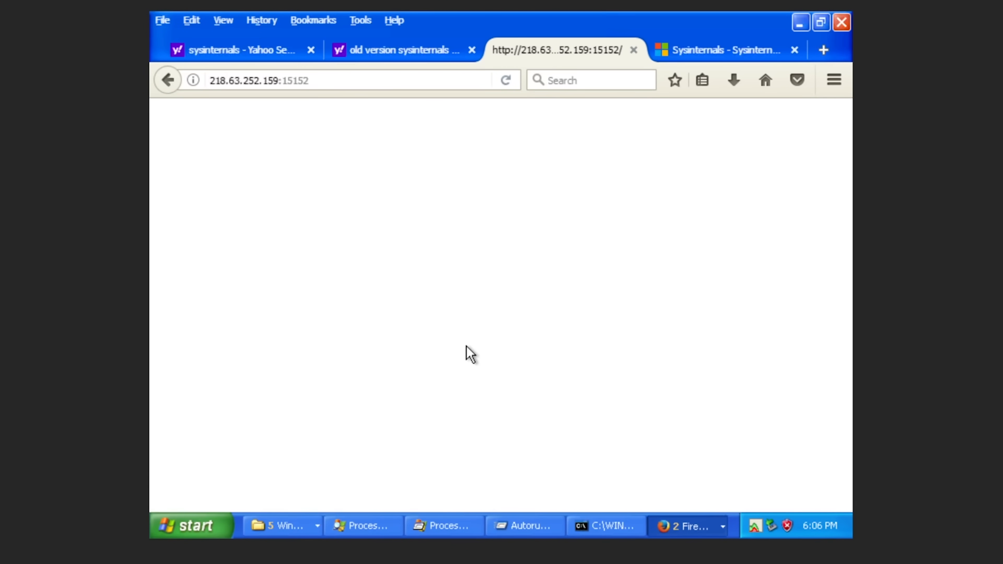
pyautogui.rightClick(476, 349)
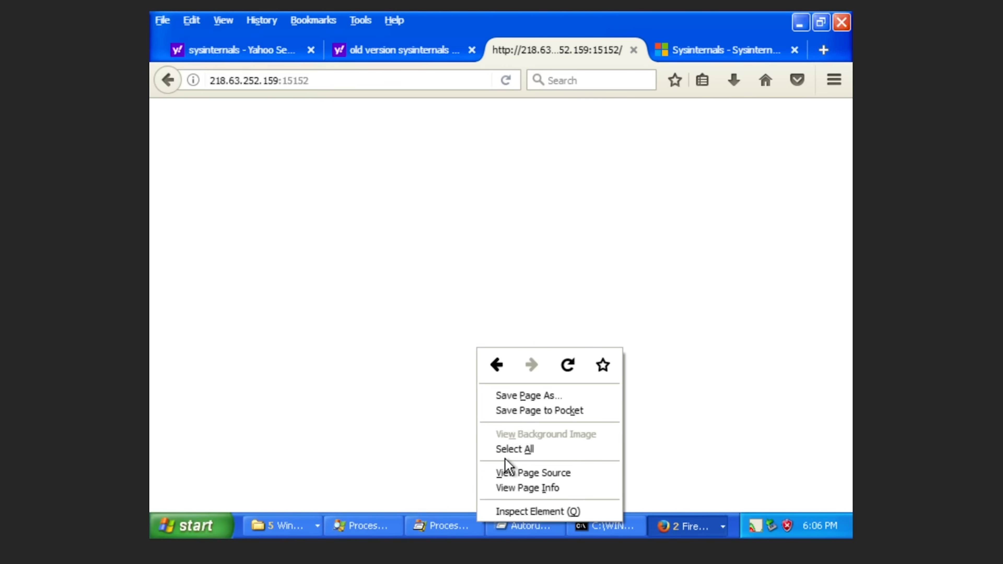
pyautogui.click(510, 472)
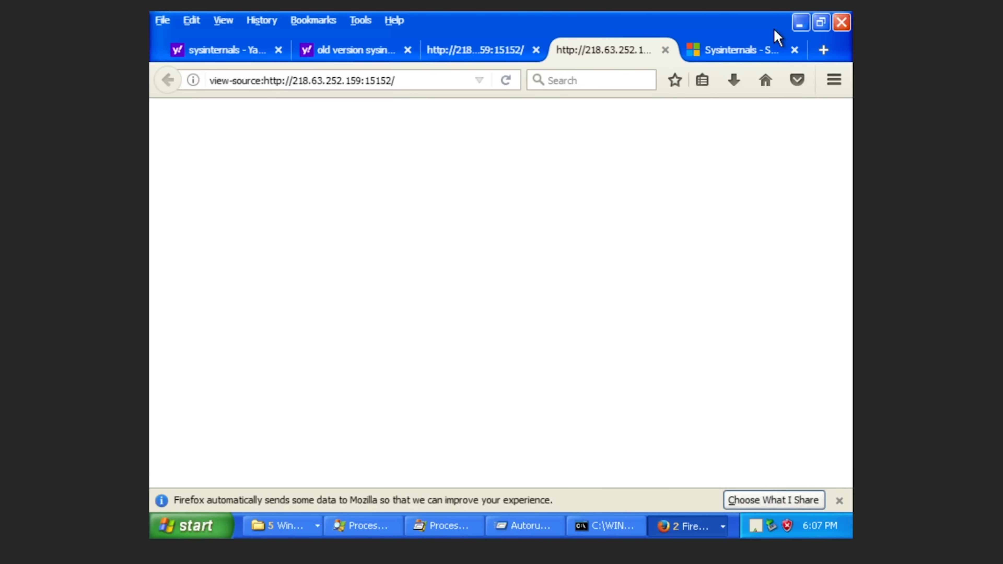
pyautogui.click(808, 18)
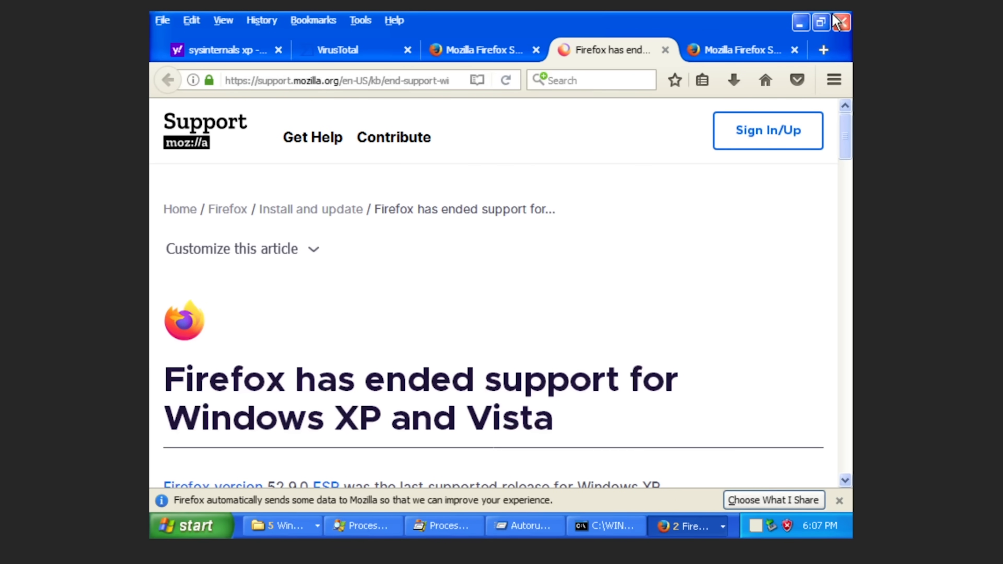
pyautogui.click(840, 22)
# Confirm closing Firefox's five tabs, then locate and disable the AC09 startup service in Autoruns.
pyautogui.press('Return')
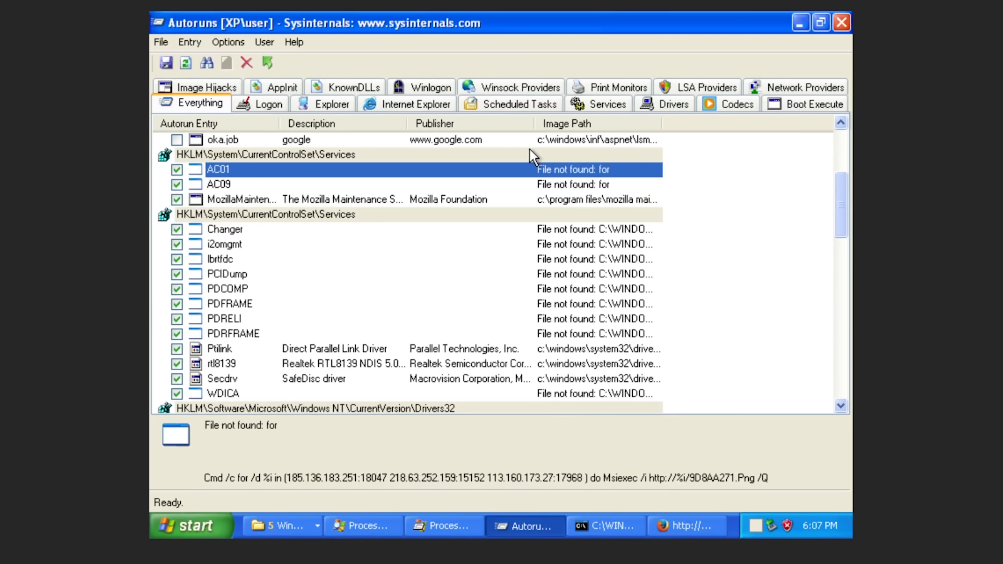
pyautogui.click(352, 246)
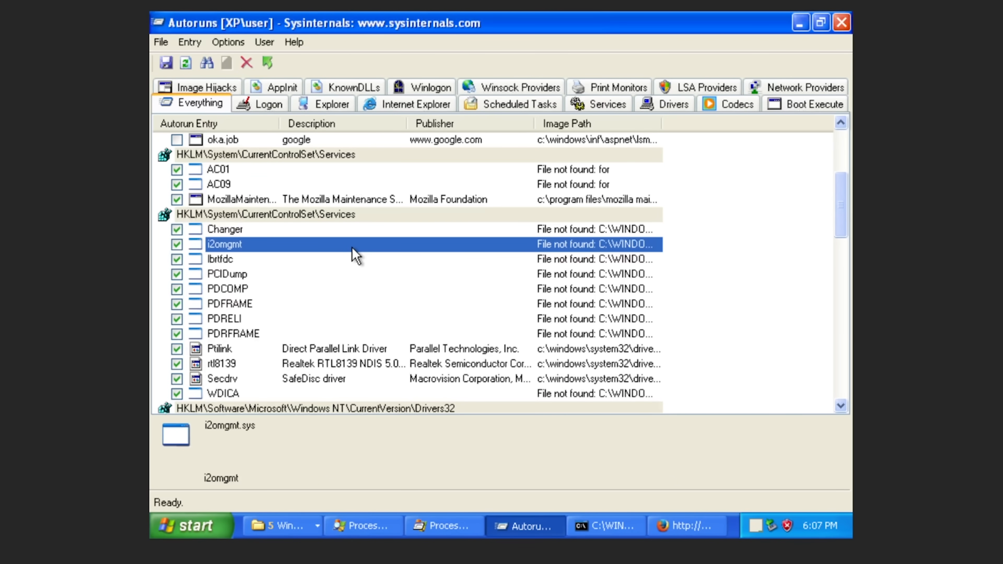
pyautogui.press('Up')
pyautogui.press('Up')
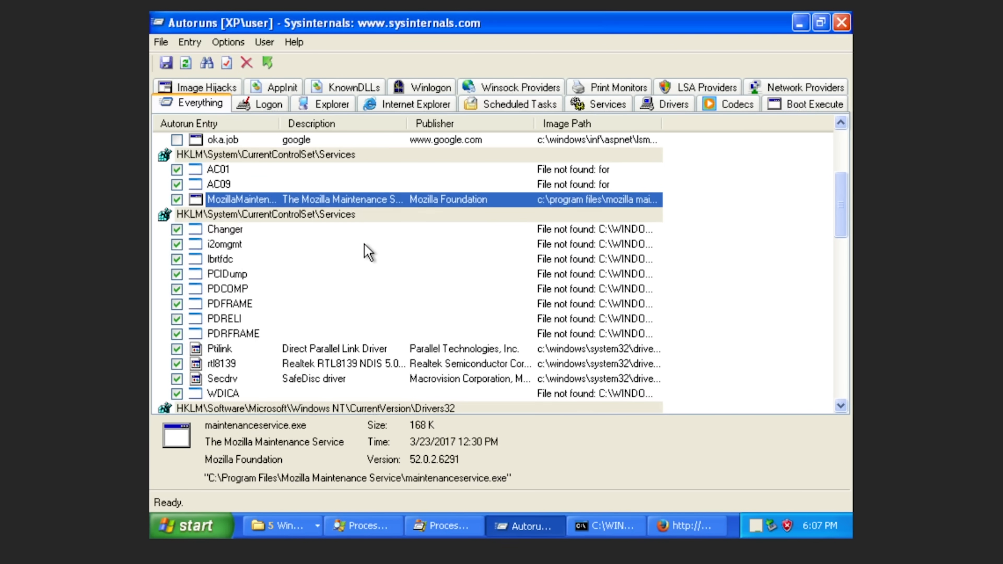
pyautogui.press('Up')
pyautogui.press('Up')
pyautogui.press('Down')
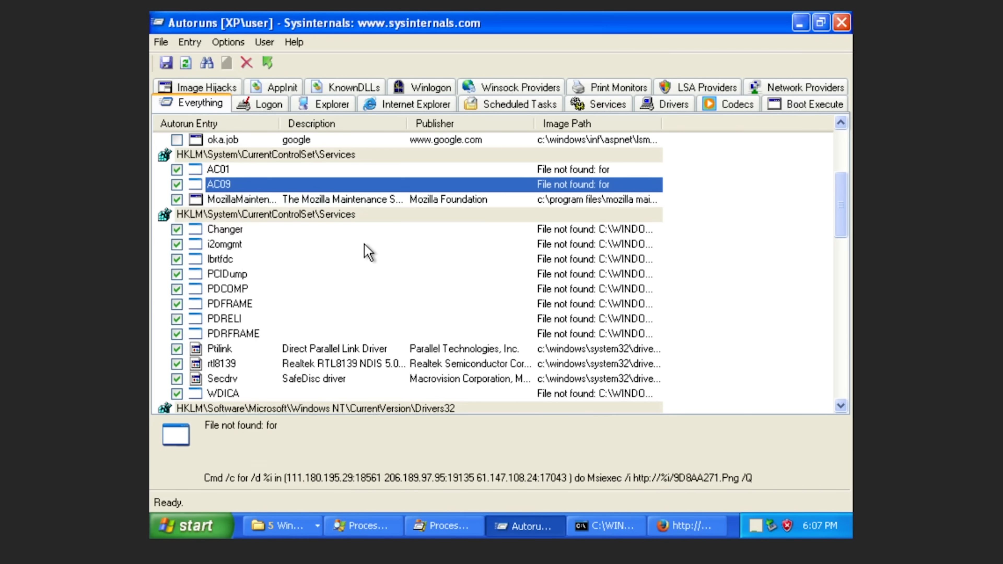
pyautogui.press('Up')
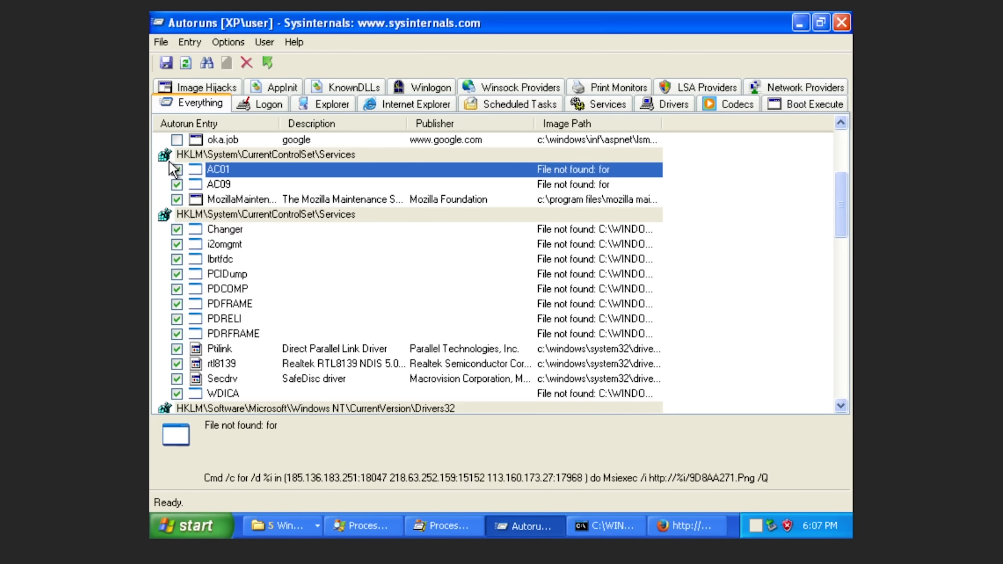
pyautogui.press('Down')
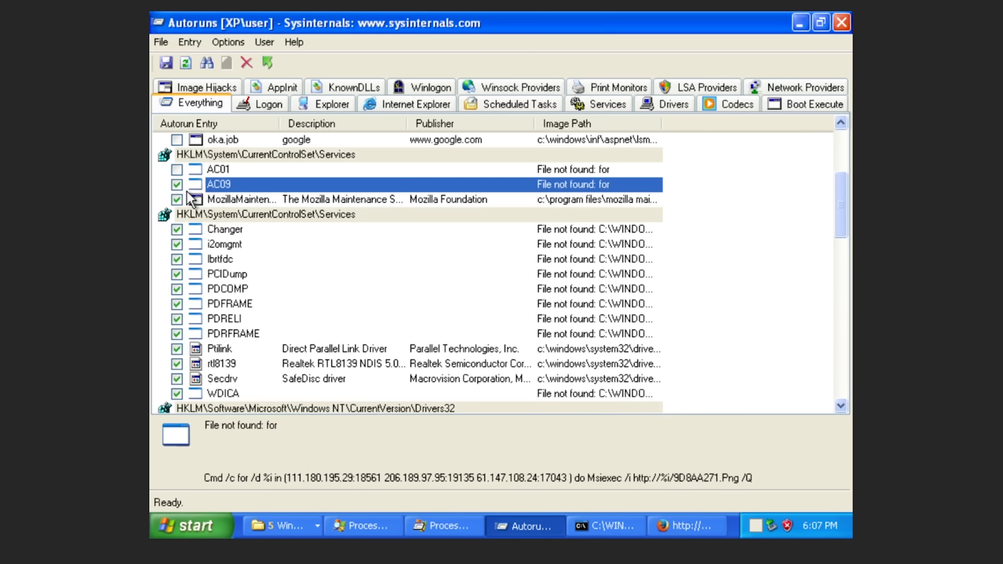
pyautogui.press('space')
# Review the PDFRAME service and the vidc.cvid, vidc.iv31 and msacm.trspch Drivers32 entries.
pyautogui.scroll(1, 504, 351)
pyautogui.click(504, 352)
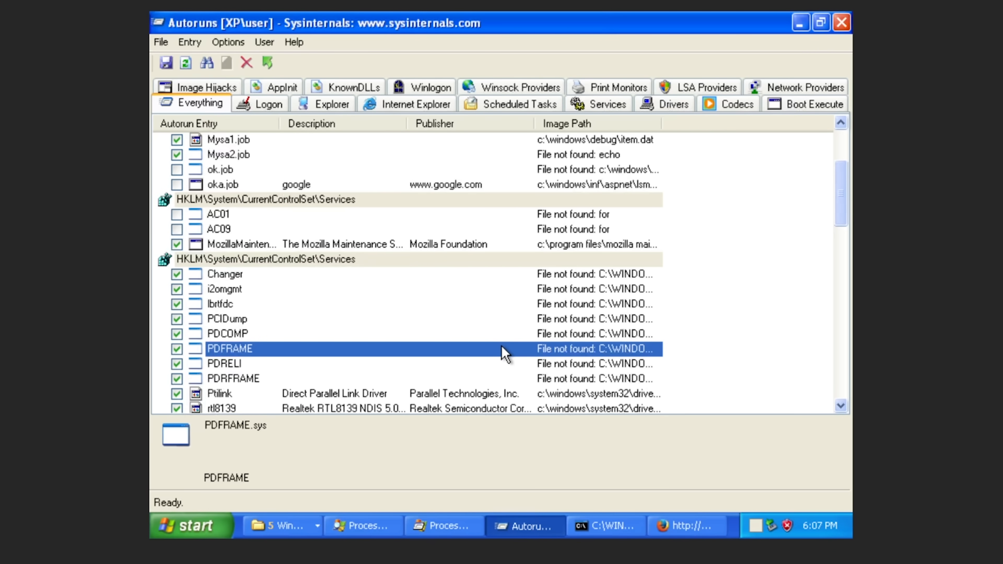
pyautogui.press('Down')
pyautogui.press('Down')
pyautogui.press('Down')
pyautogui.press('Down')
pyautogui.press('Down')
pyautogui.press('Down')
pyautogui.press('Down')
pyautogui.press('Down')
pyautogui.press('Down')
pyautogui.press('Down')
pyautogui.press('Down')
pyautogui.press('Down')
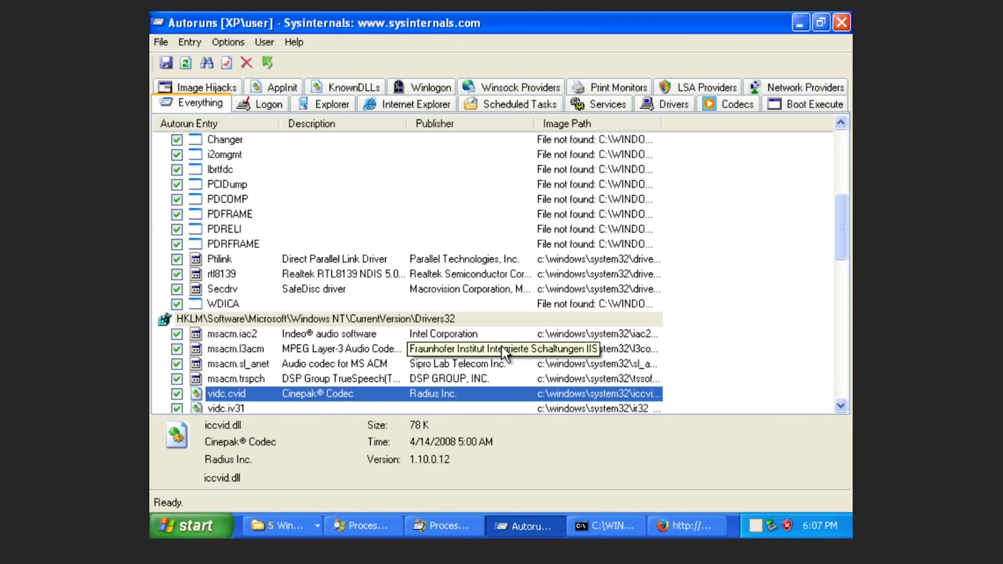
pyautogui.press('Down')
pyautogui.press('Up')
pyautogui.press('Up')
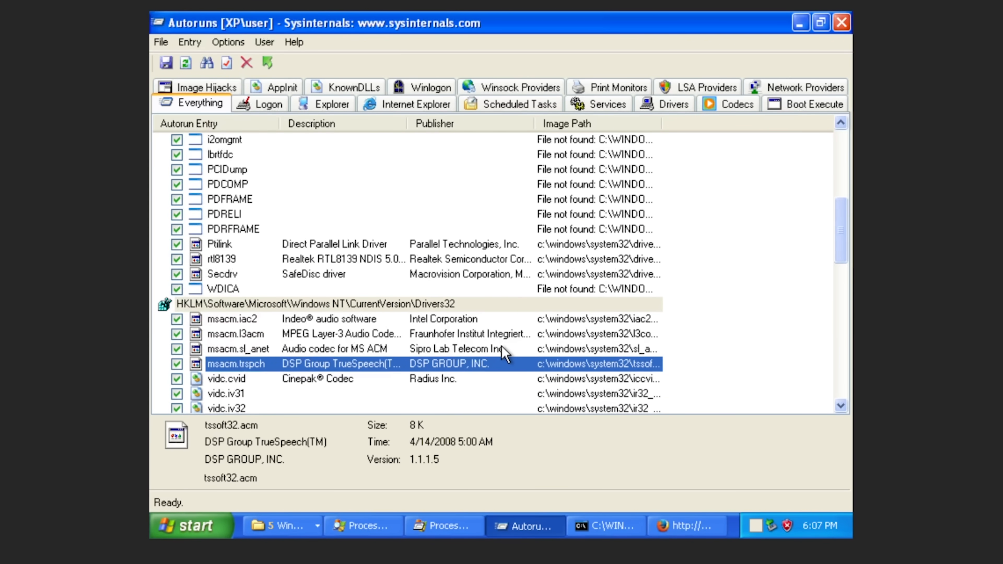
pyautogui.press('Up')
pyautogui.press('Up')
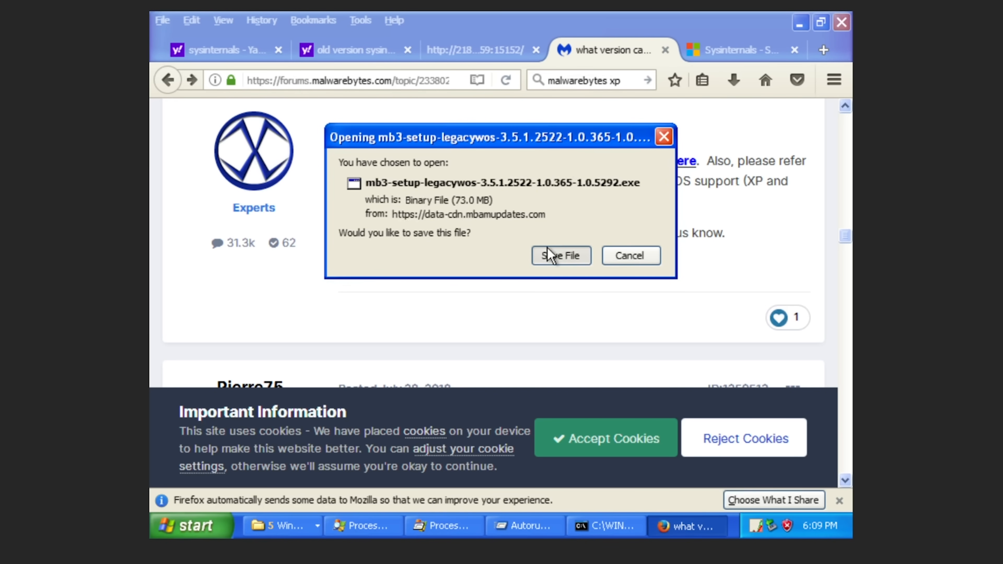
# Save and run the mb3-setup installer, choose English, and accept the licence to install.
pyautogui.click(547, 247)
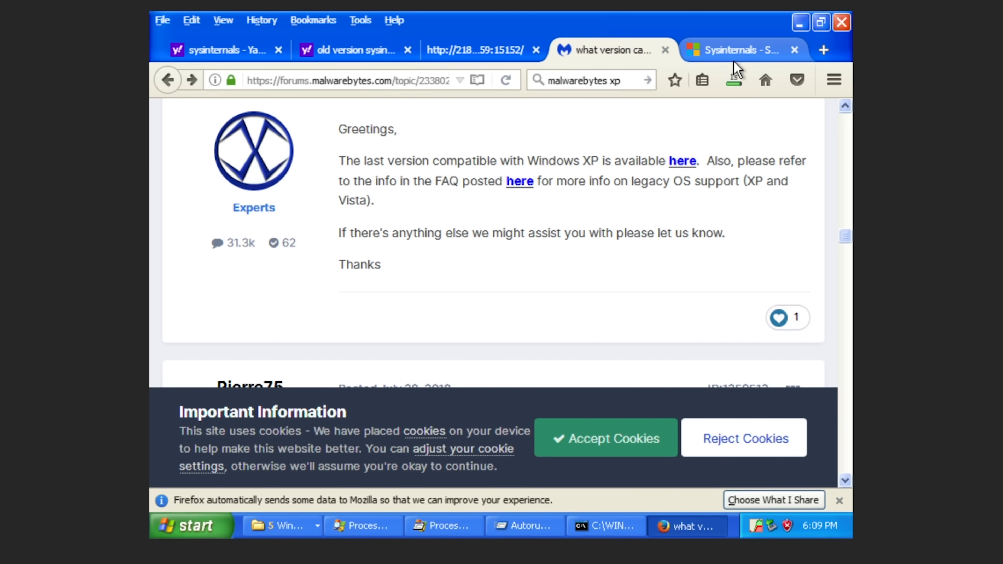
pyautogui.click(732, 79)
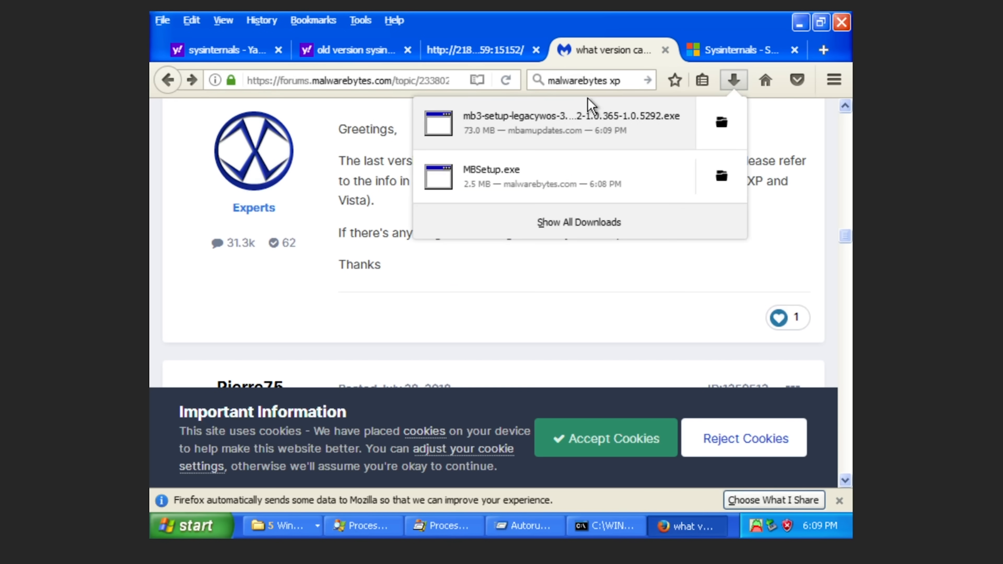
pyautogui.click(520, 114)
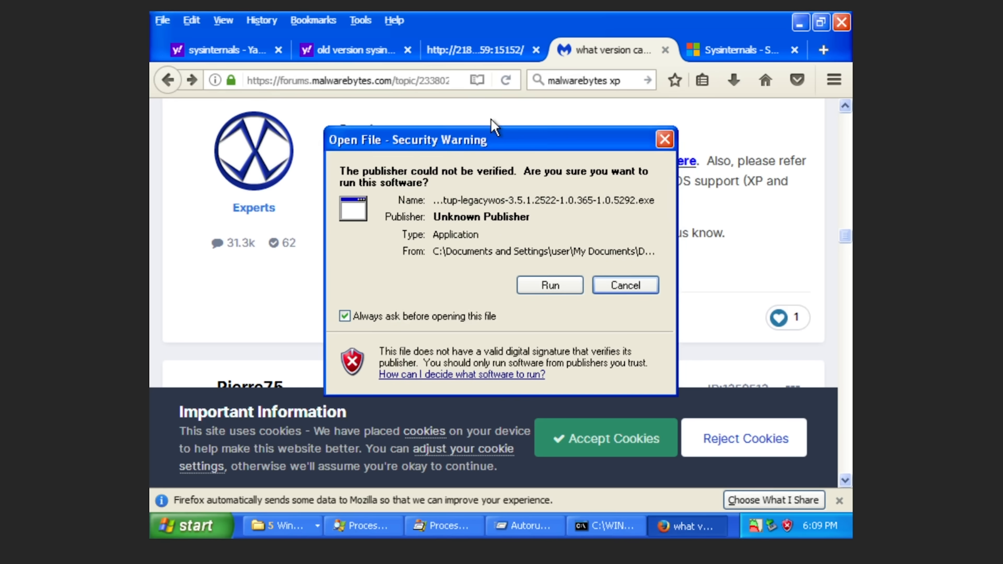
pyautogui.click(552, 285)
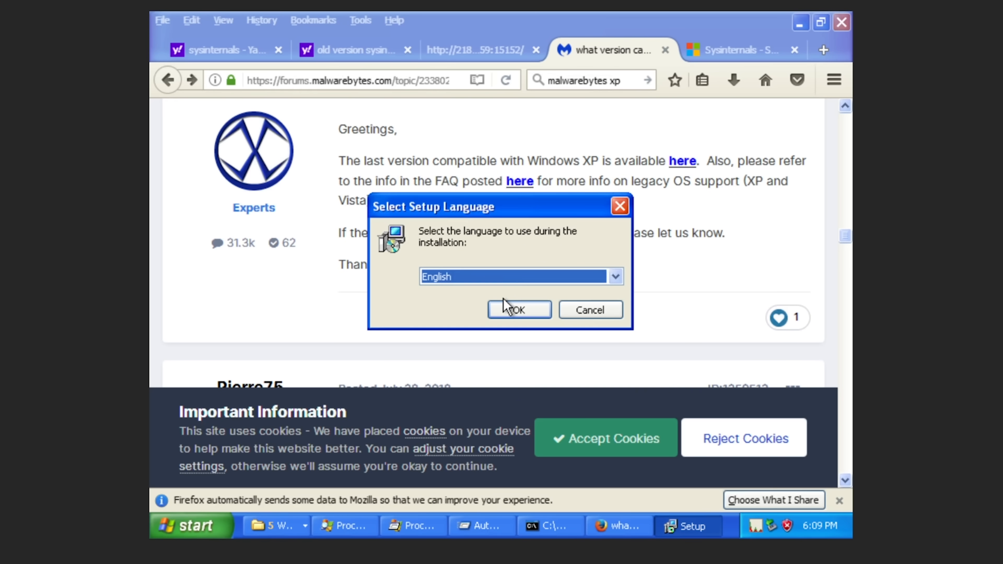
pyautogui.click(506, 309)
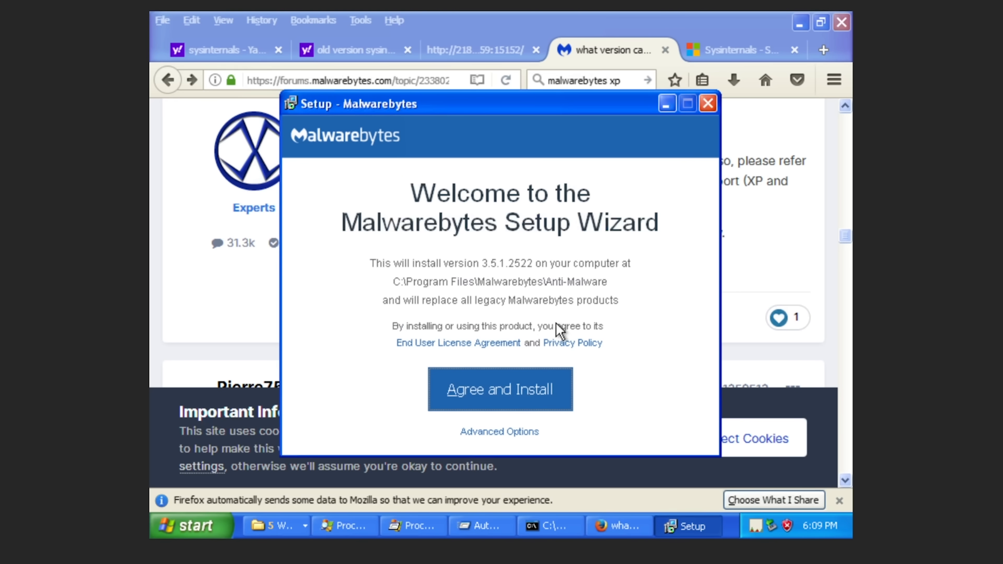
pyautogui.click(530, 401)
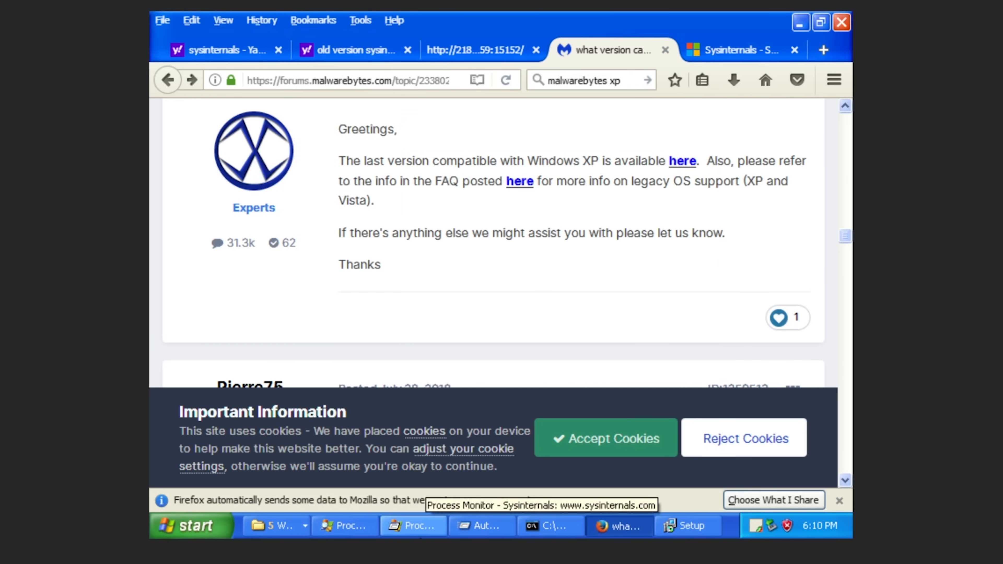
# Bring Process Monitor forward, browse the lsass.exe registry events, and open the Filter dialog.
pyautogui.click(412, 526)
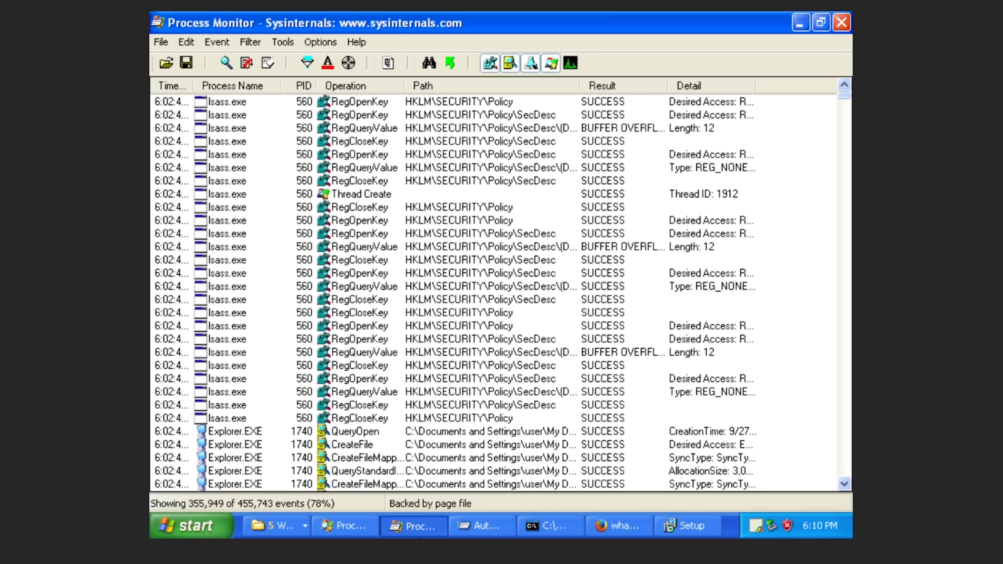
pyautogui.click(340, 380)
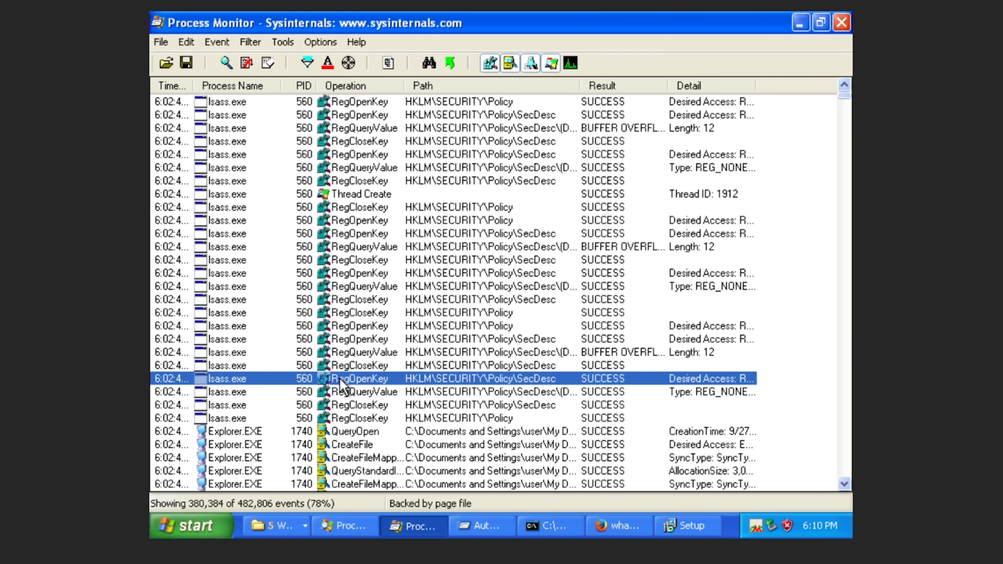
pyautogui.click(358, 312)
pyautogui.scroll(-4, 358, 312)
pyautogui.scroll(-6, 358, 312)
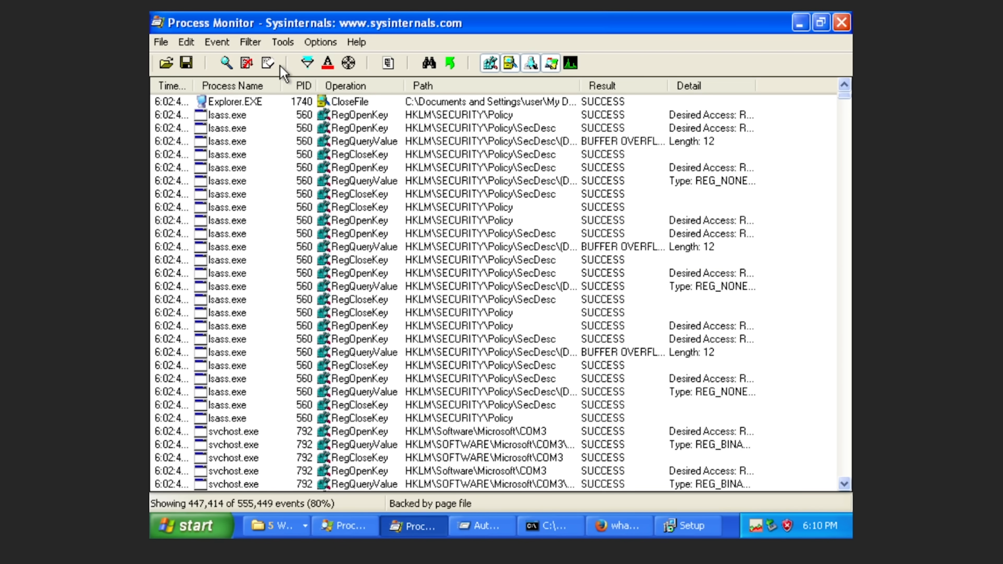
pyautogui.click(307, 62)
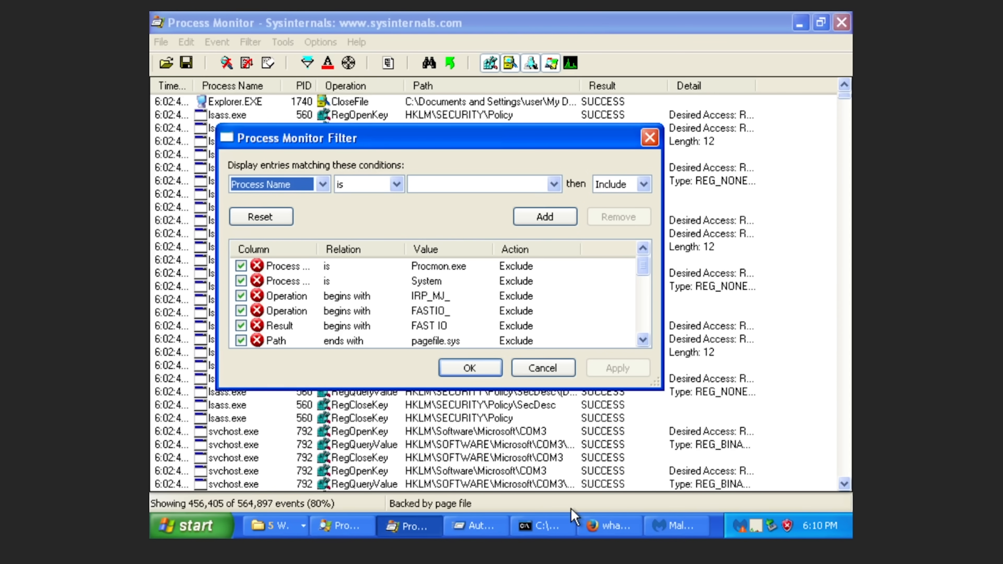
pyautogui.click(352, 531)
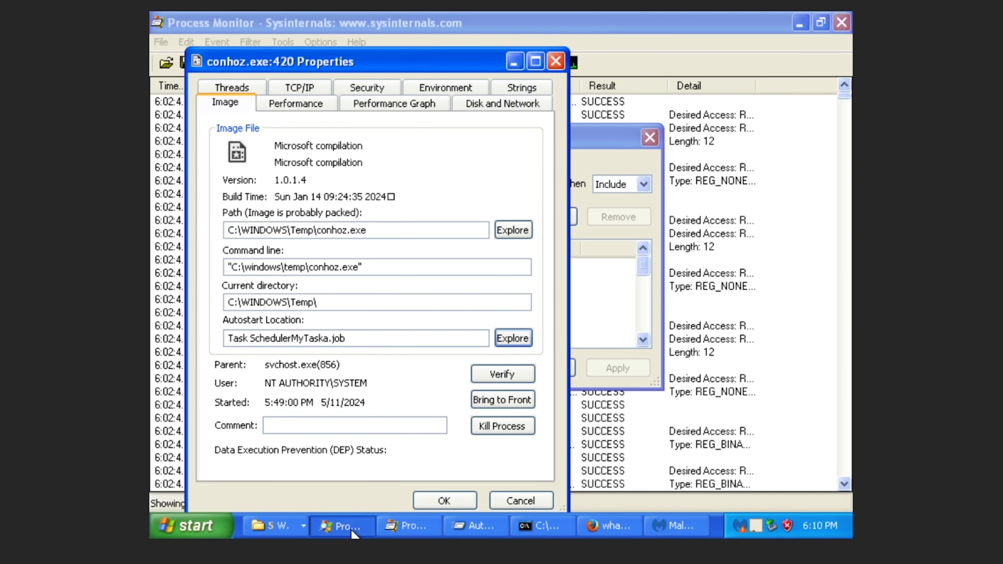
pyautogui.click(643, 272)
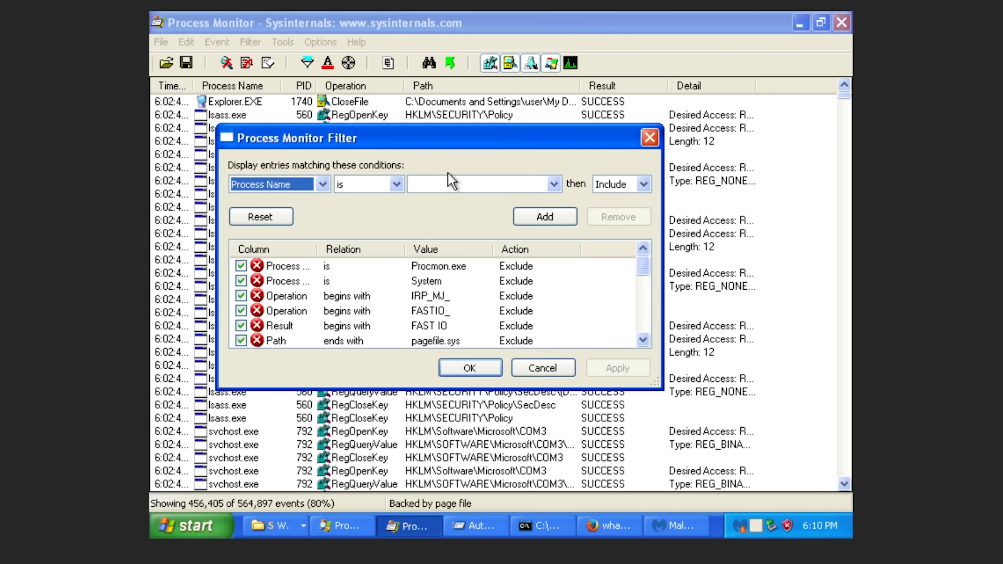
pyautogui.click(450, 184)
pyautogui.write('conhoz.exe')
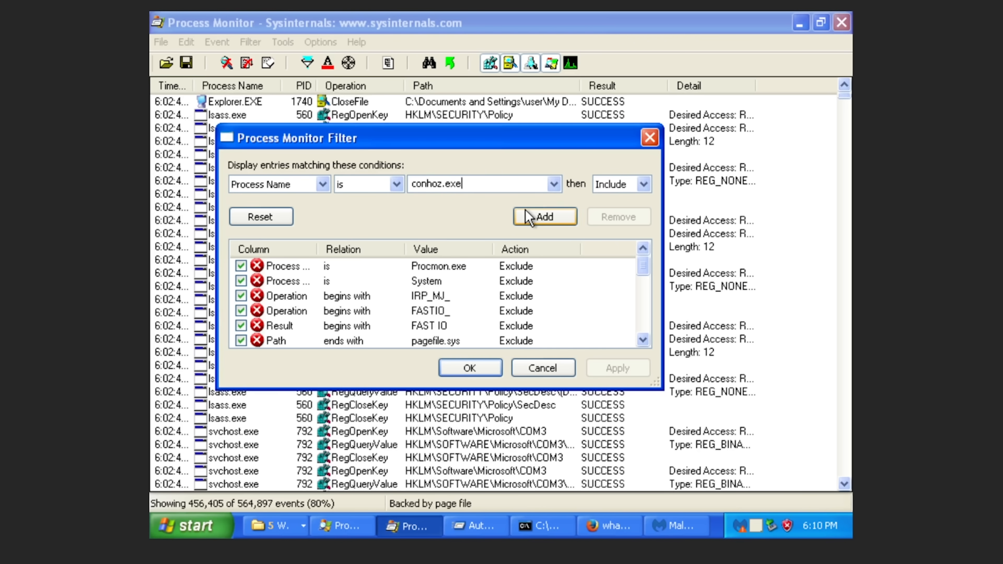
pyautogui.click(521, 217)
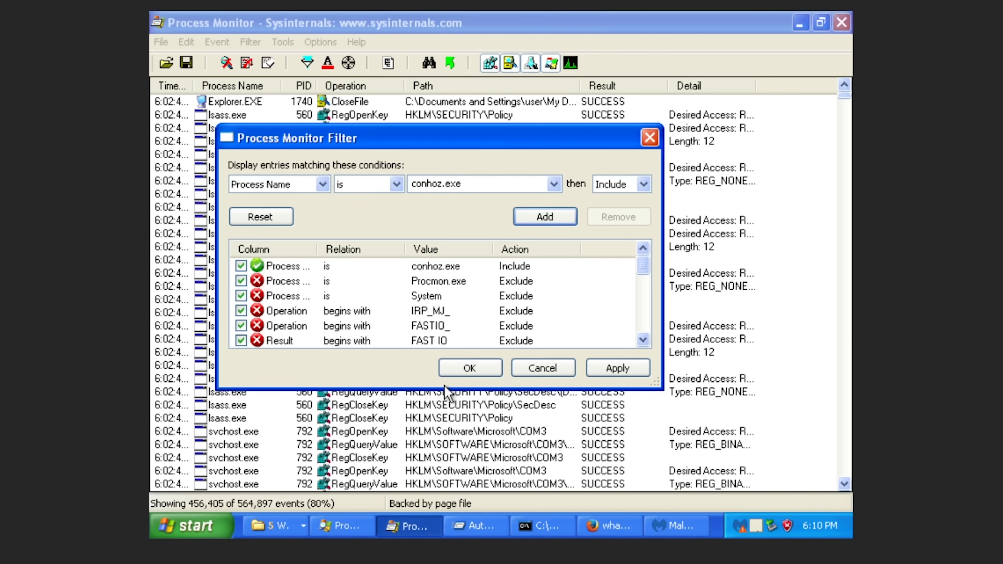
pyautogui.click(454, 368)
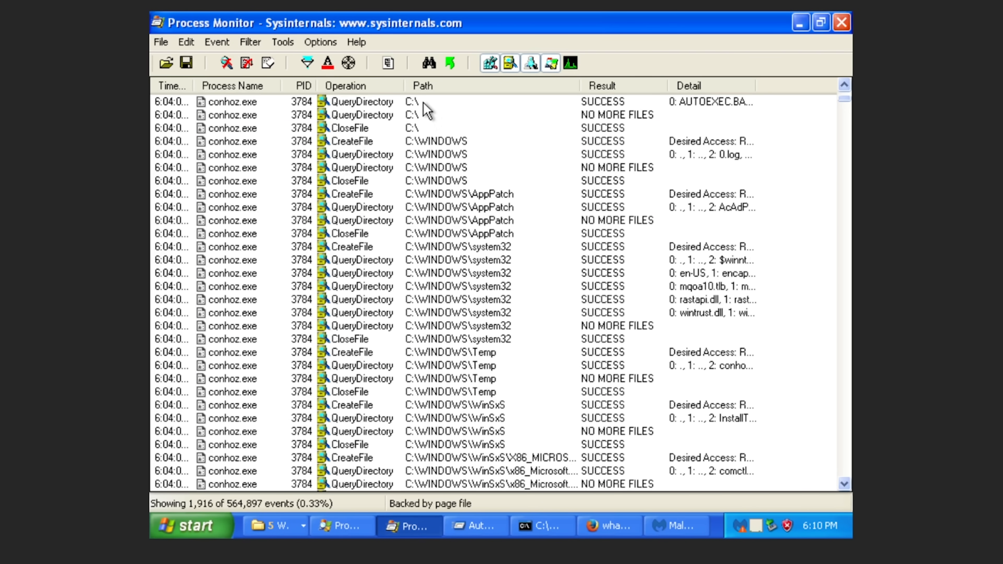
pyautogui.click(399, 114)
pyautogui.doubleClick(401, 105)
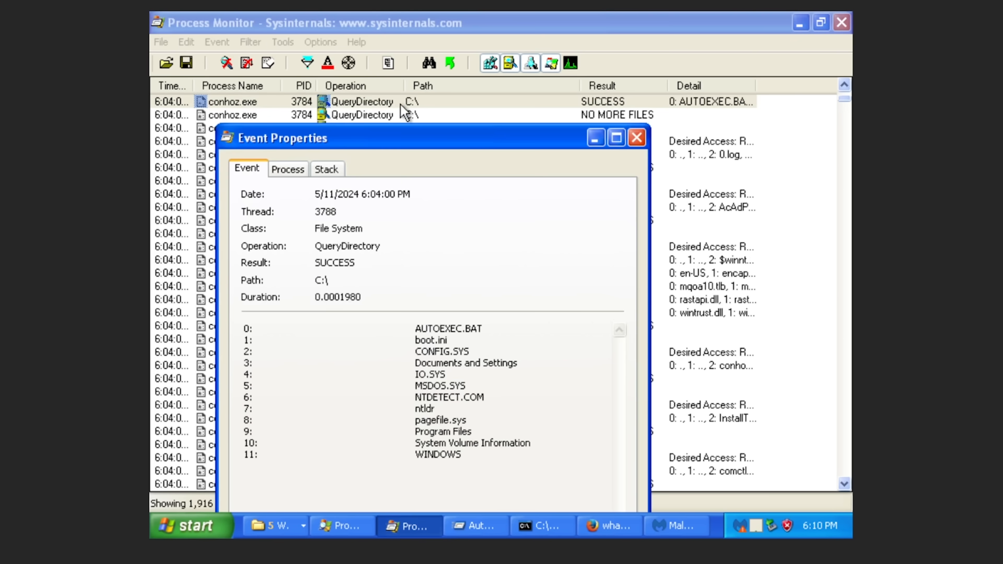
pyautogui.press('Escape')
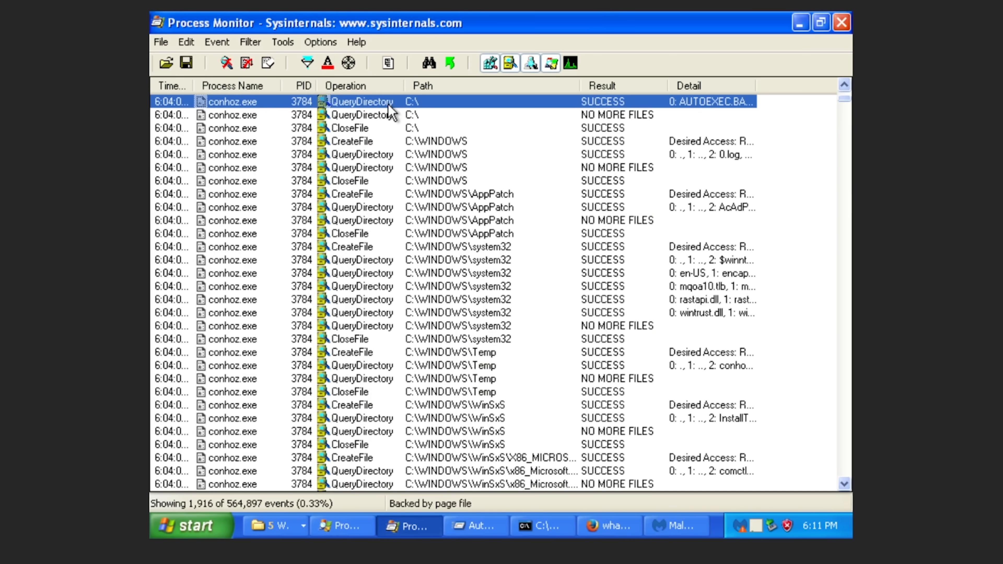
pyautogui.press('Down')
pyautogui.press('Down')
pyautogui.press('Down')
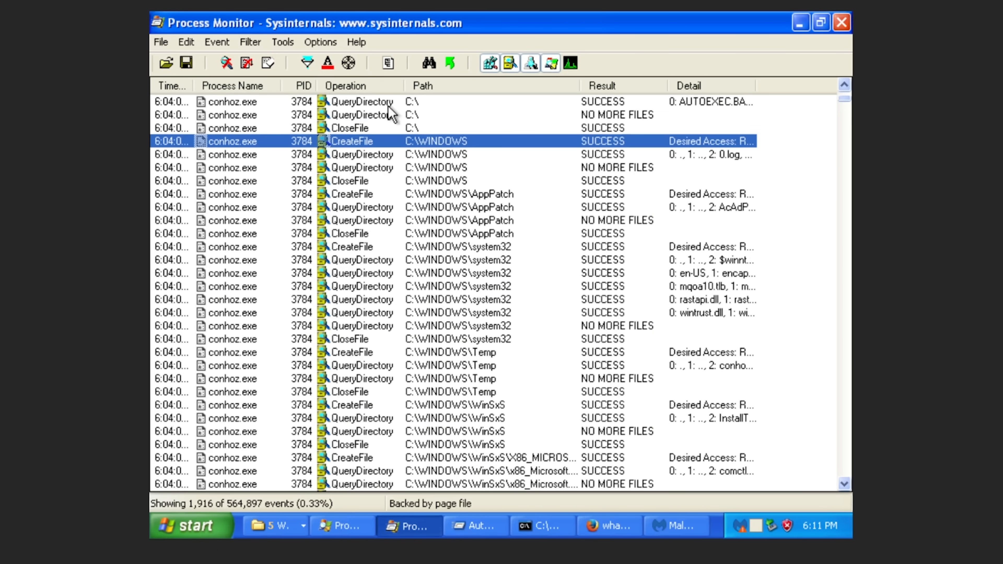
pyautogui.press('Down')
pyautogui.press('Down')
pyautogui.press('Down')
pyautogui.press('Down')
pyautogui.press('Down')
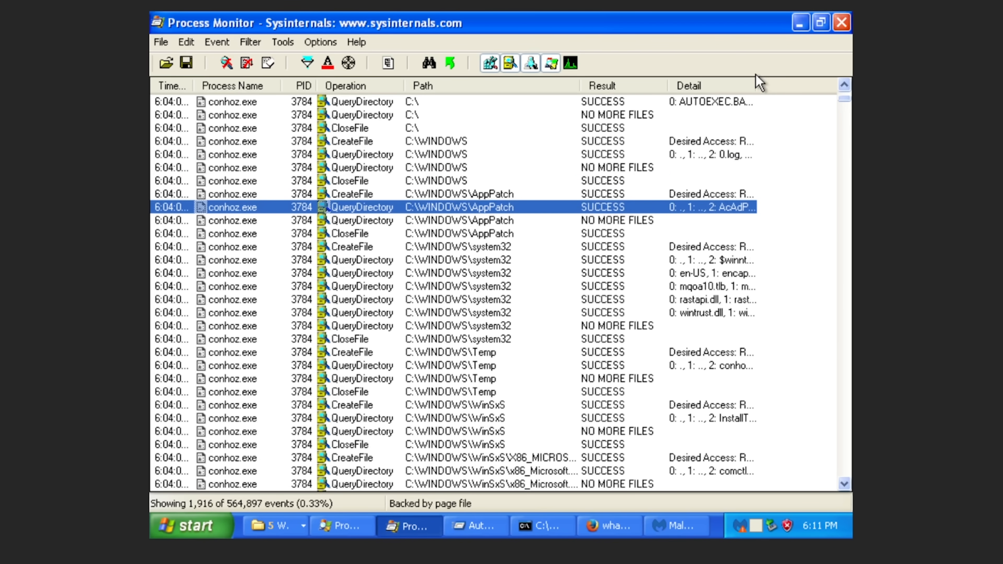
pyautogui.press('Down')
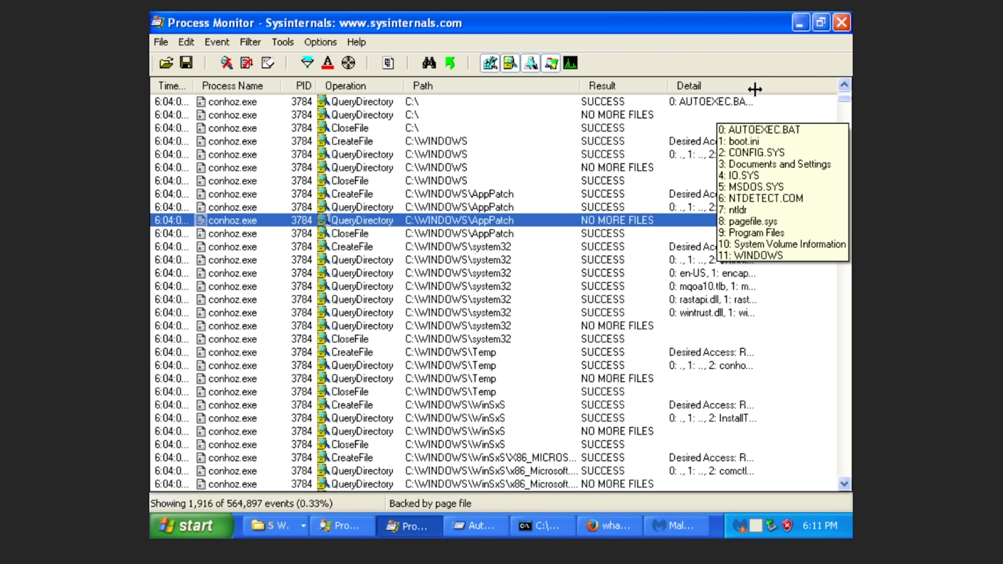
pyautogui.moveTo(755, 87); pyautogui.dragTo(797, 87)
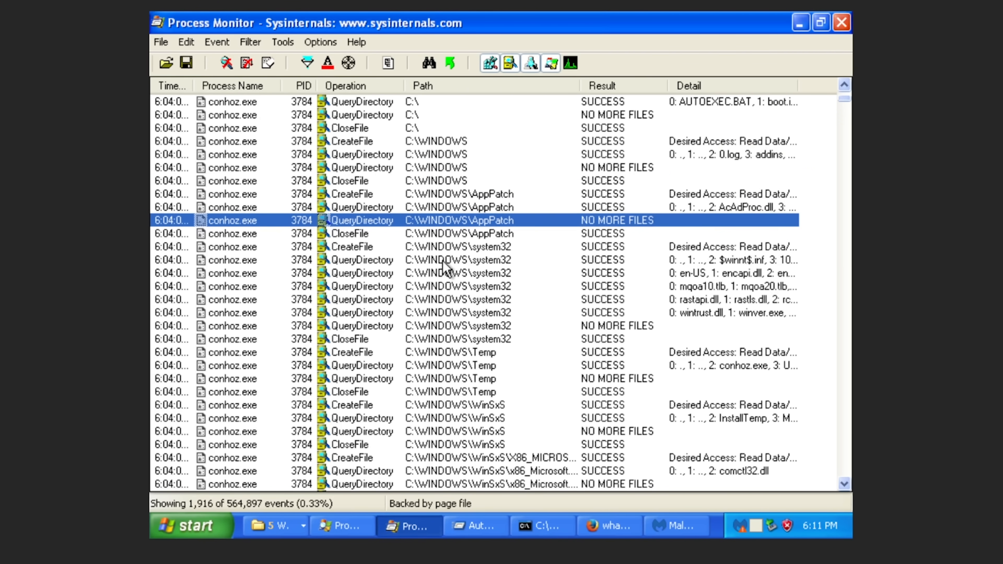
pyautogui.press('Down')
pyautogui.press('Down')
pyautogui.press('Down')
pyautogui.press('Down')
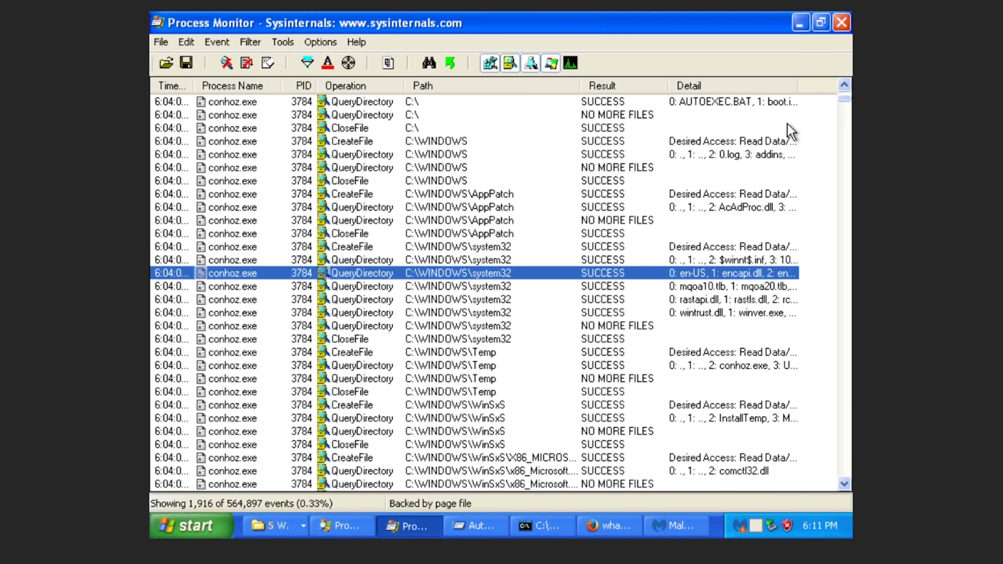
pyautogui.press('Down')
pyautogui.scroll(-1, 554, 261)
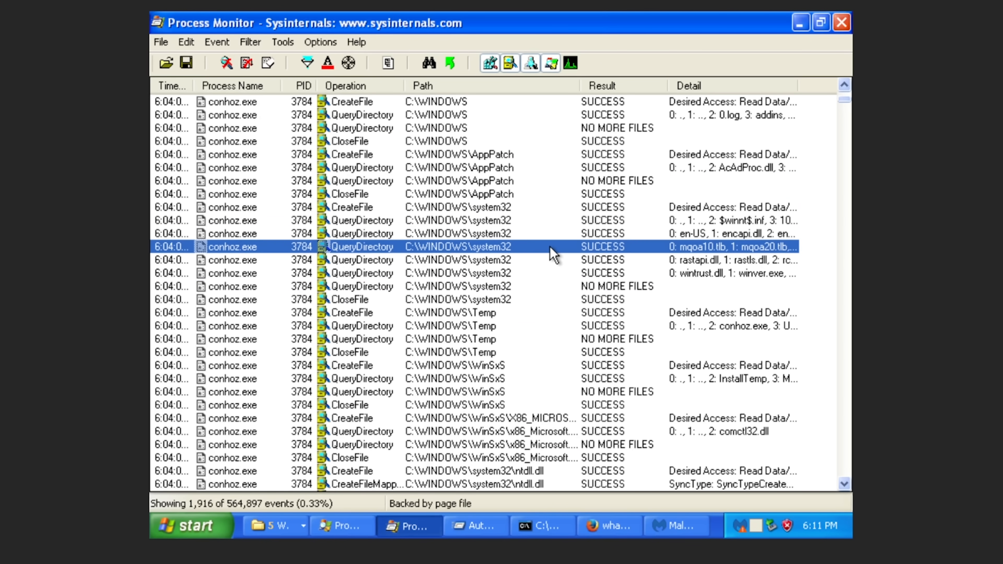
pyautogui.scroll(-6, 609, 238)
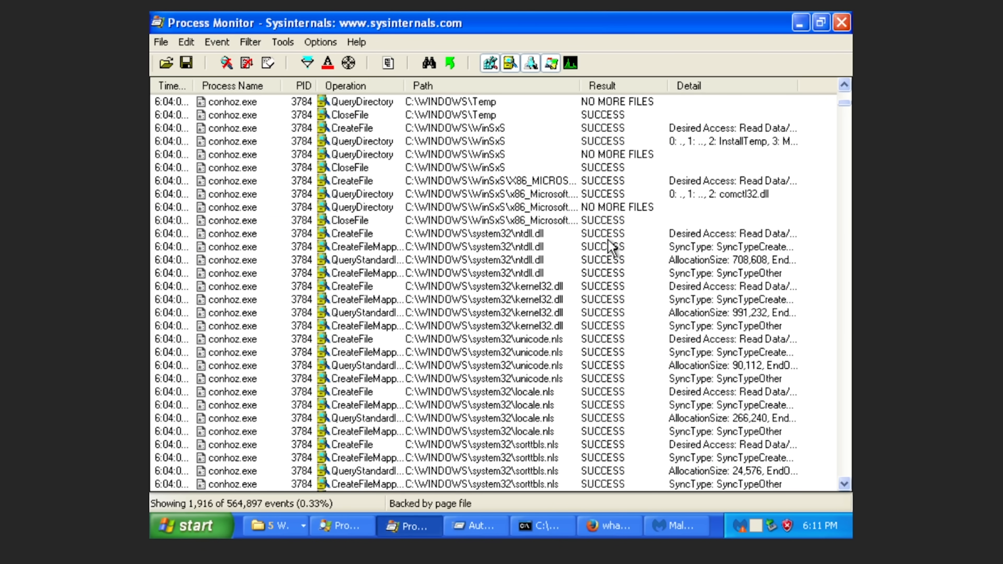
pyautogui.click(603, 258)
pyautogui.click(323, 223)
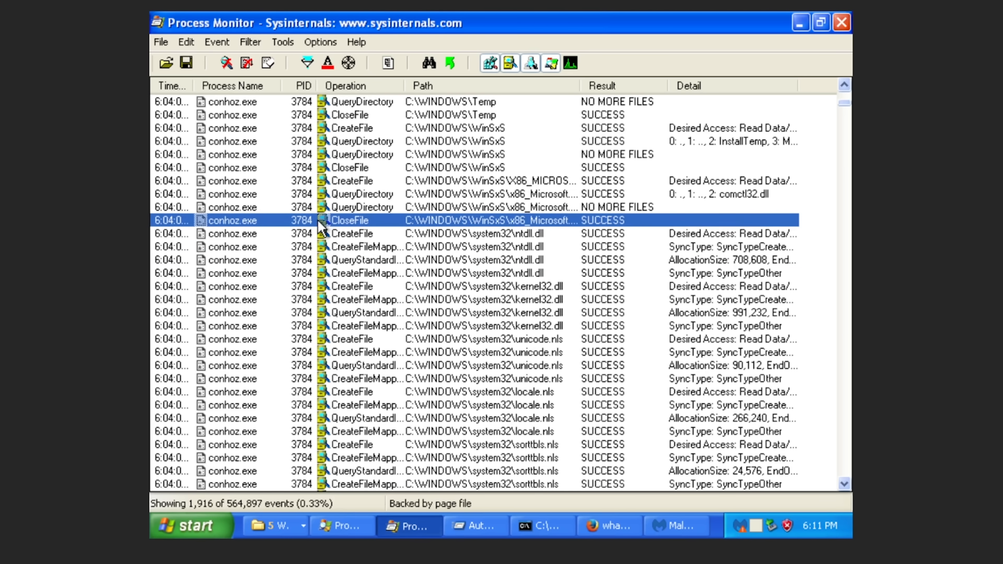
pyautogui.click(318, 260)
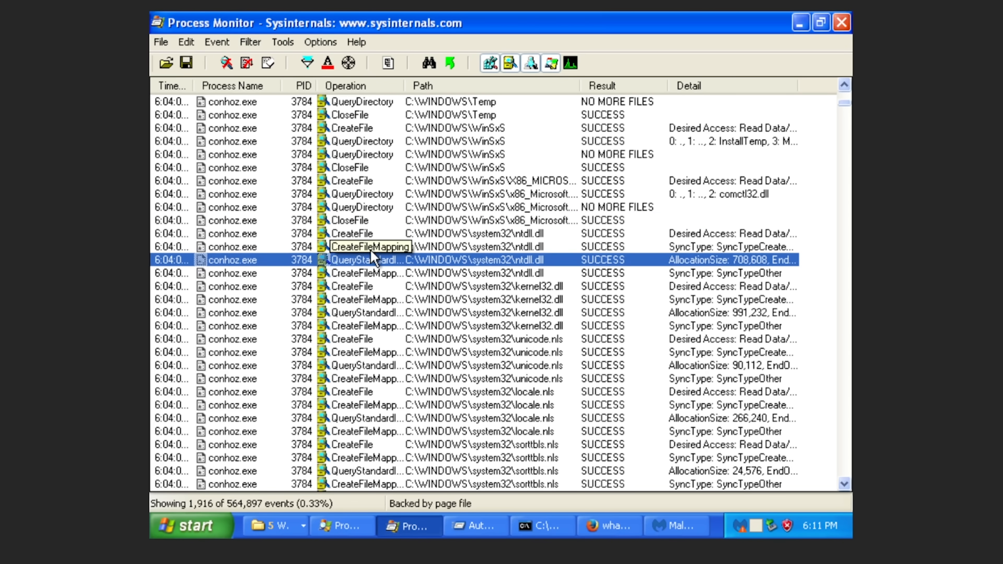
pyautogui.click(479, 286)
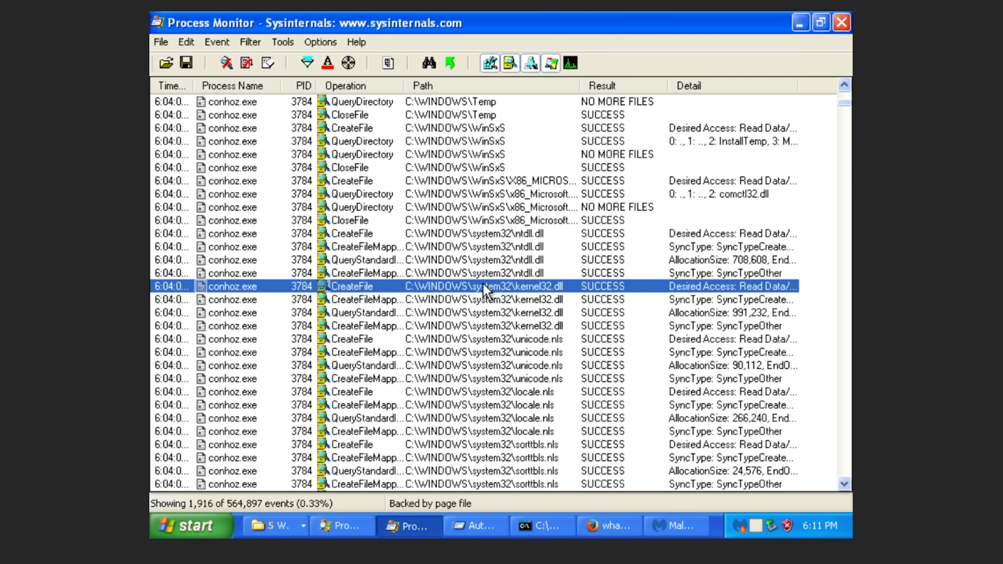
pyautogui.scroll(-8, 478, 290)
pyautogui.scroll(-15, 478, 291)
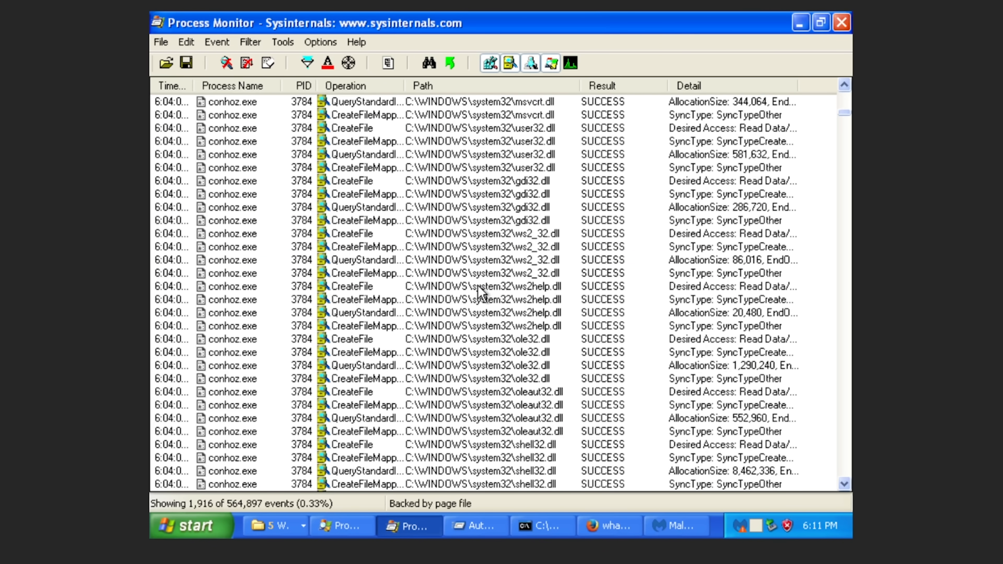
pyautogui.scroll(-10, 479, 292)
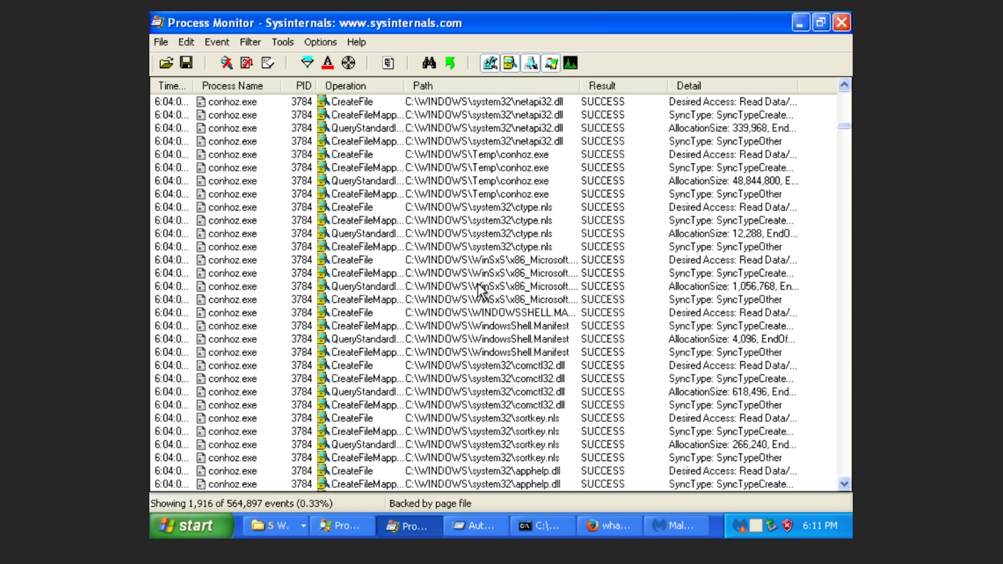
pyautogui.click(479, 290)
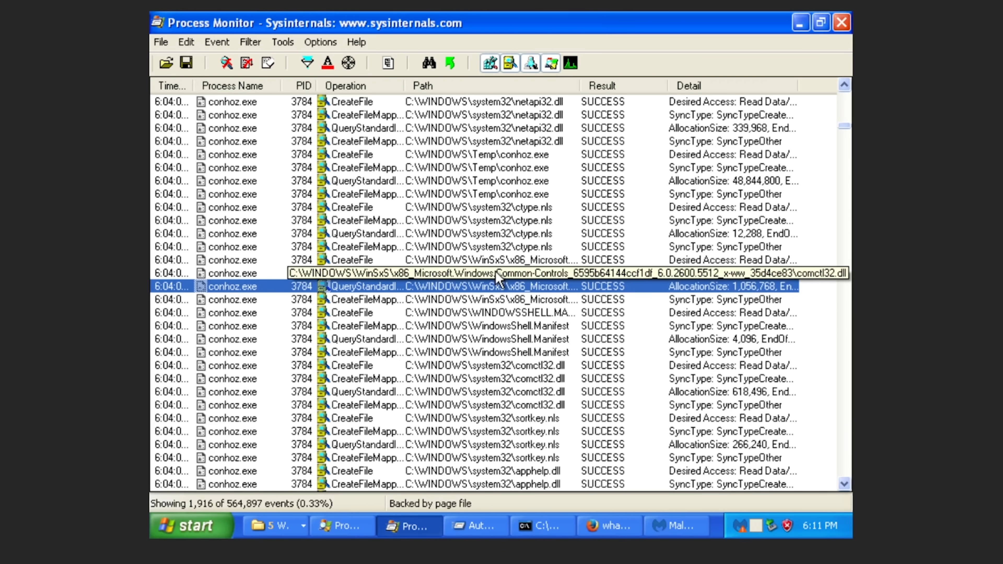
pyautogui.click(504, 254)
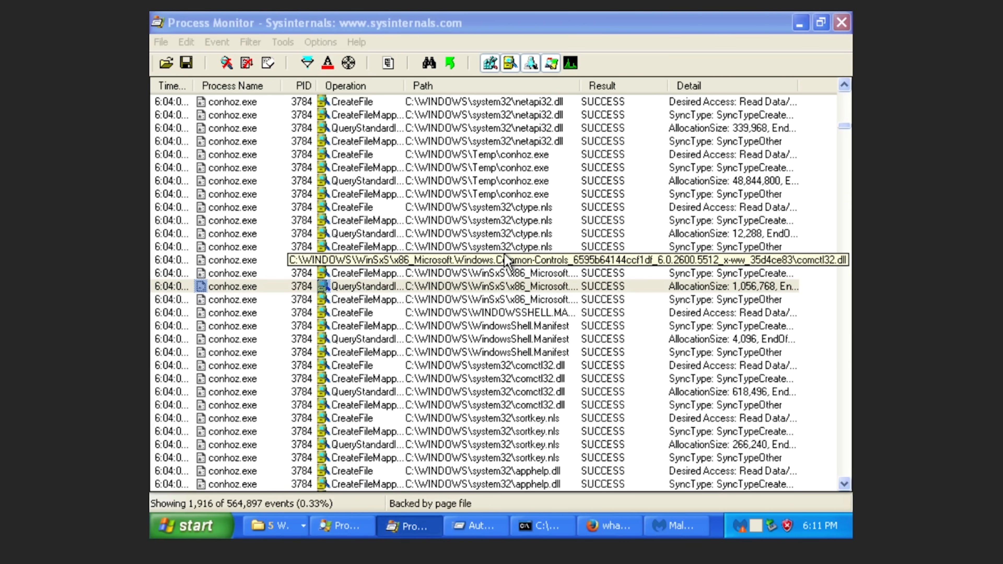
pyautogui.click(377, 315)
pyautogui.scroll(-7, 377, 436)
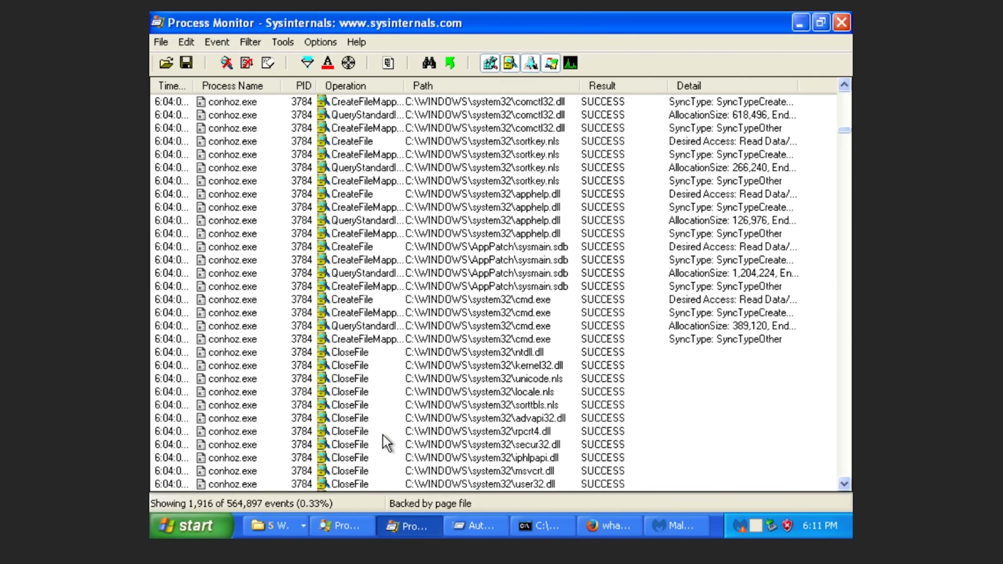
pyautogui.scroll(-3, 383, 435)
pyautogui.click(383, 431)
pyautogui.scroll(-13, 383, 433)
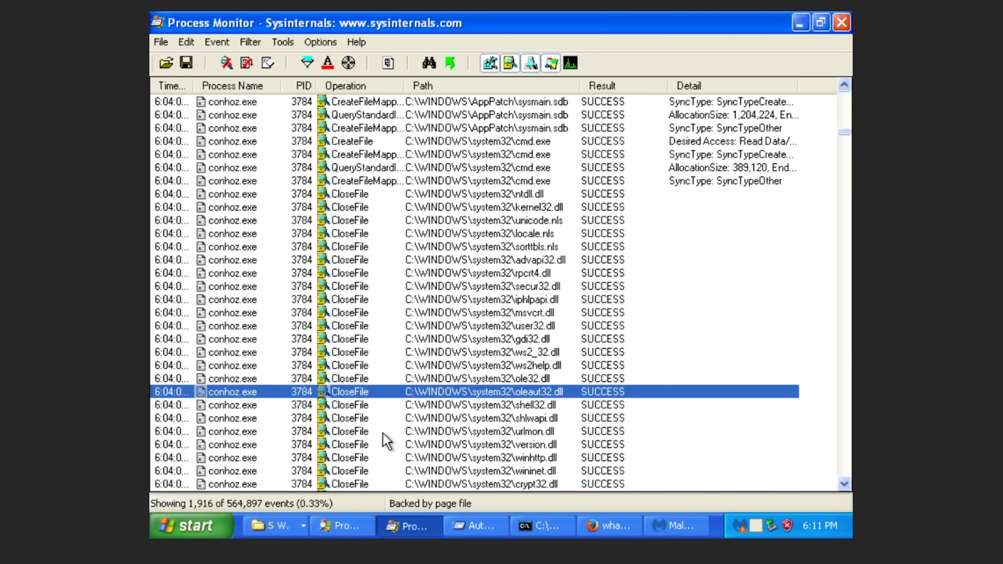
pyautogui.scroll(-20, 383, 434)
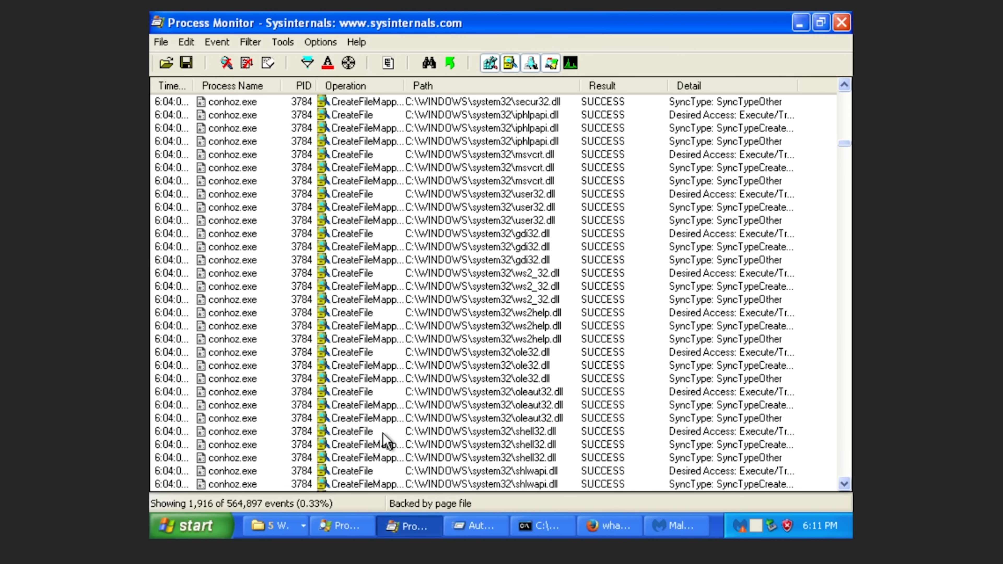
pyautogui.scroll(-11, 383, 433)
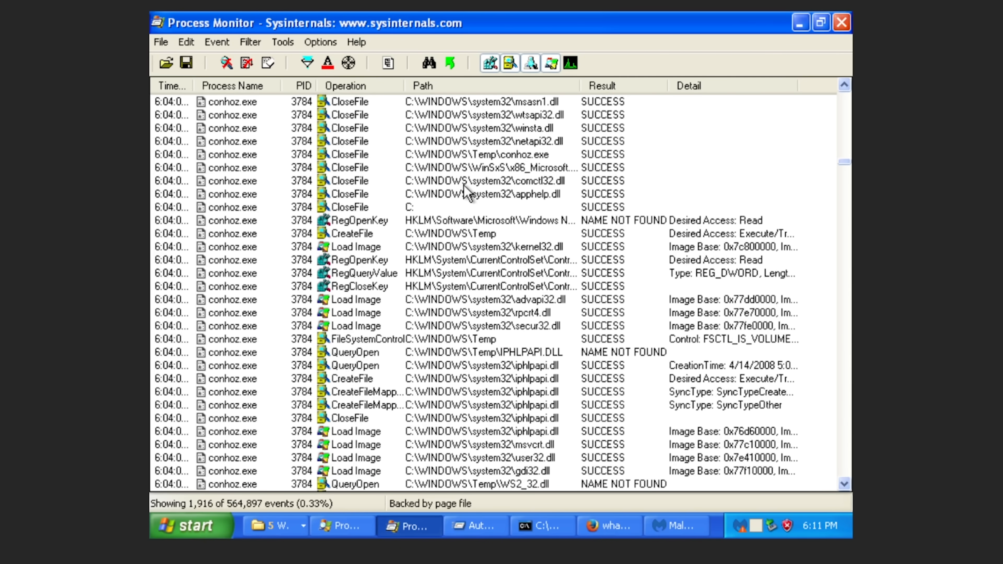
pyautogui.click(464, 182)
pyautogui.click(480, 208)
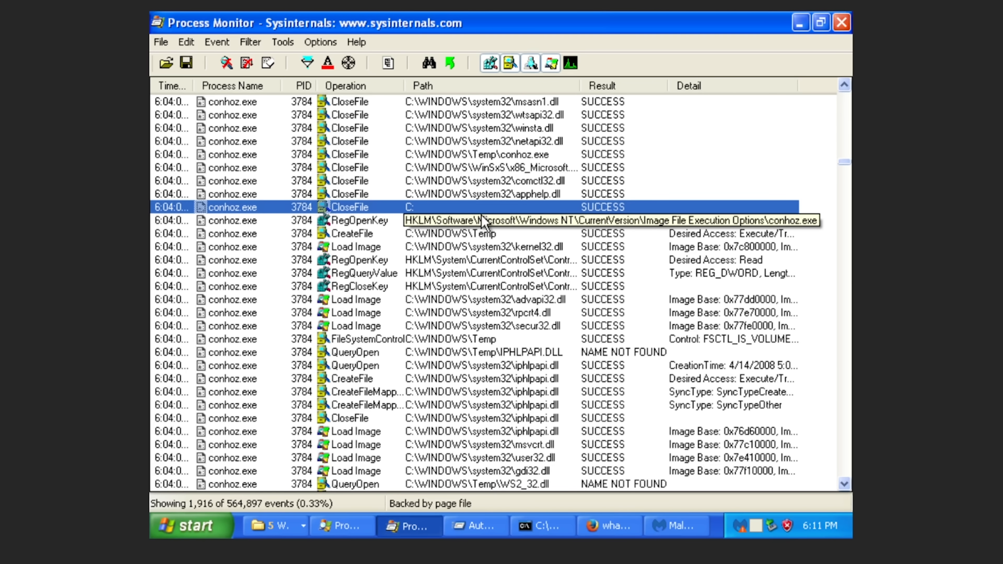
pyautogui.click(482, 221)
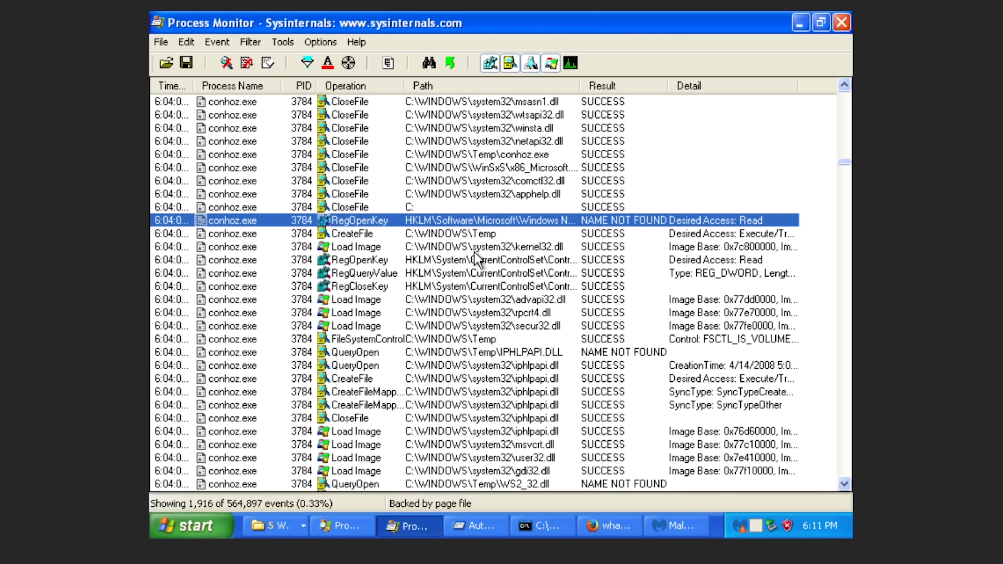
pyautogui.click(471, 272)
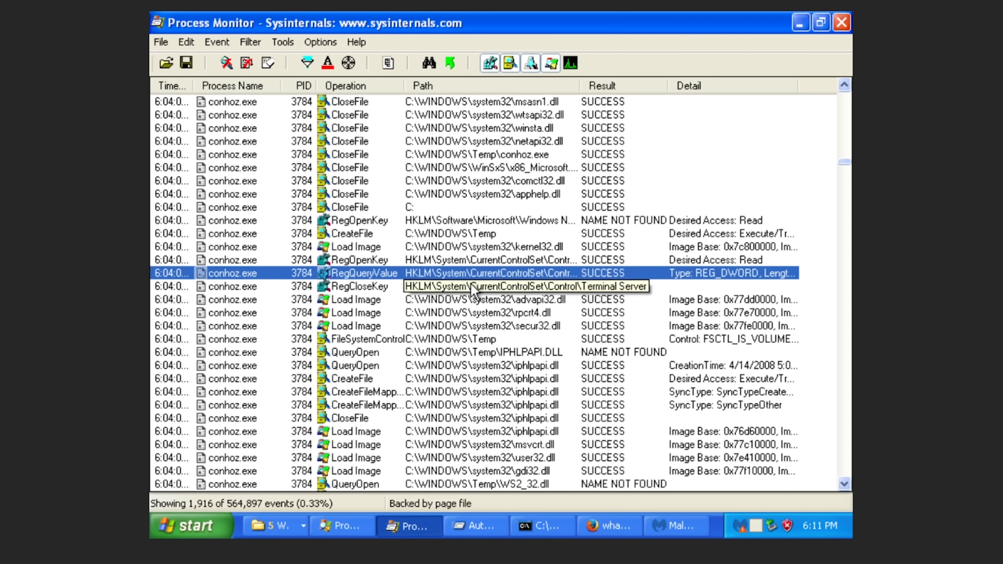
pyautogui.click(472, 294)
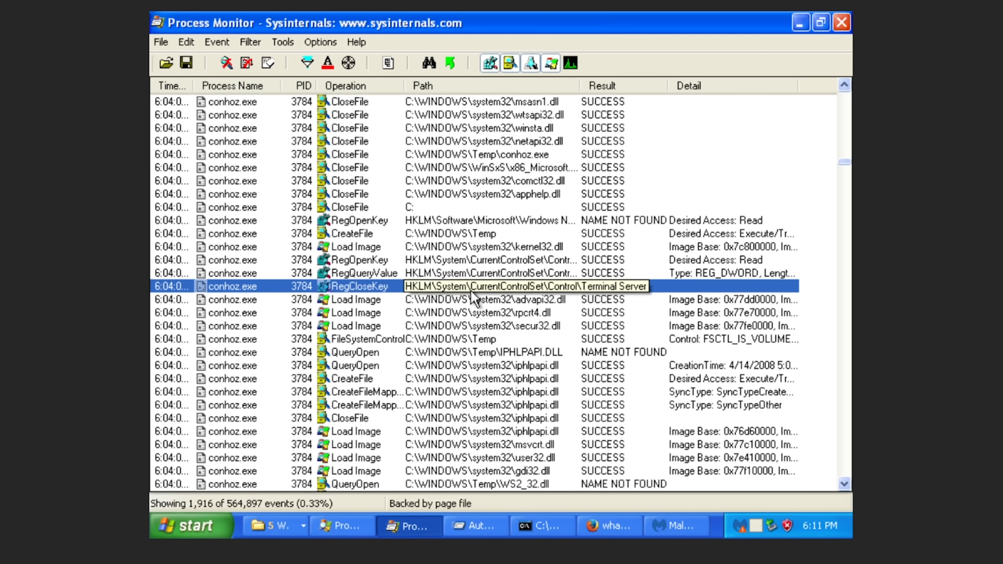
pyautogui.click(472, 312)
pyautogui.scroll(-1, 472, 315)
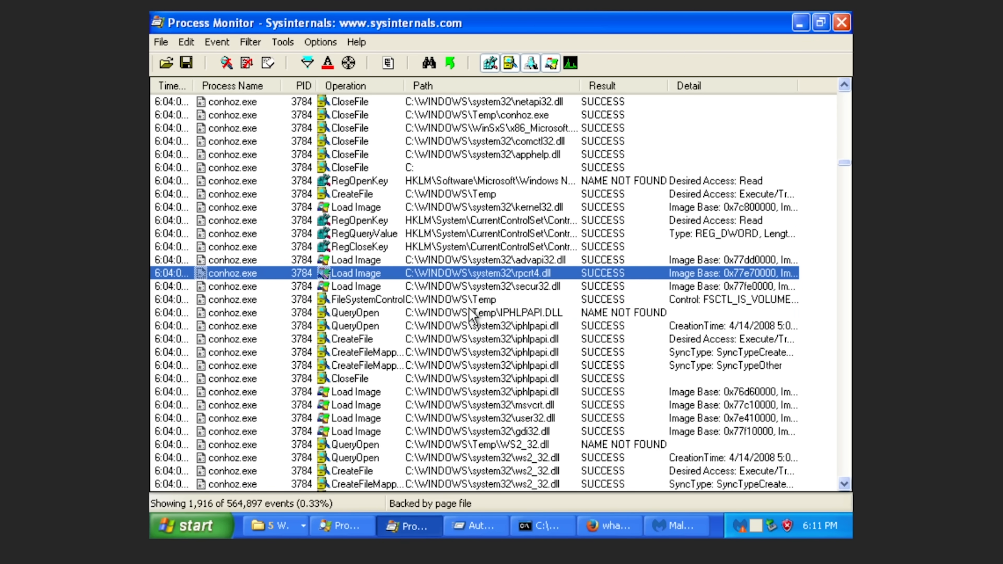
pyautogui.scroll(-10, 472, 314)
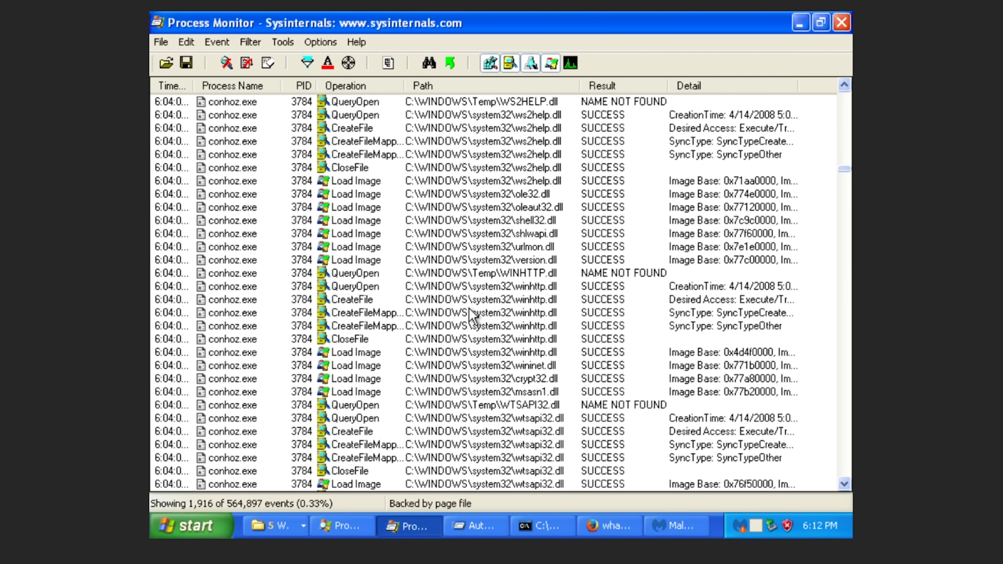
pyautogui.scroll(-5, 472, 314)
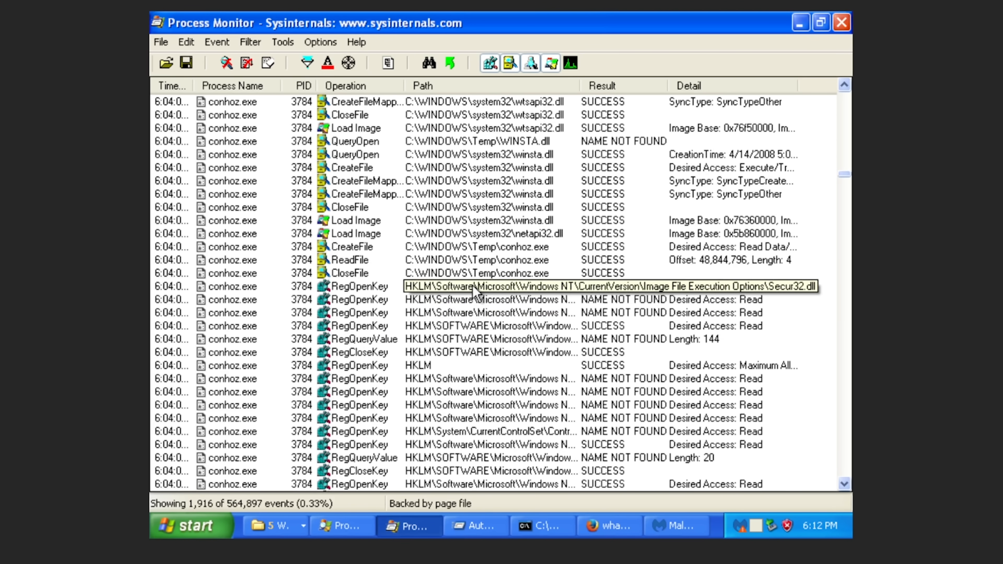
pyautogui.click(475, 261)
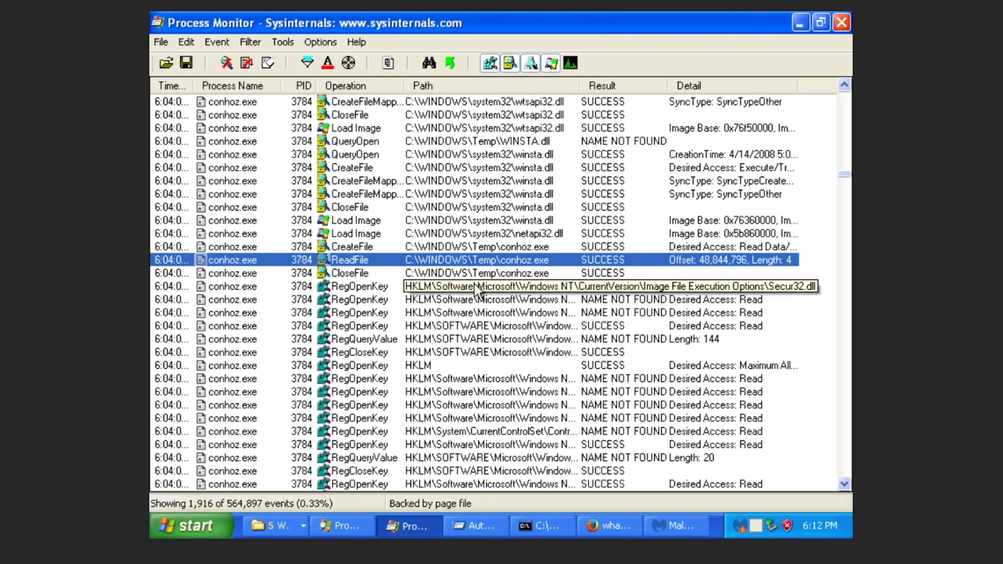
pyautogui.click(473, 287)
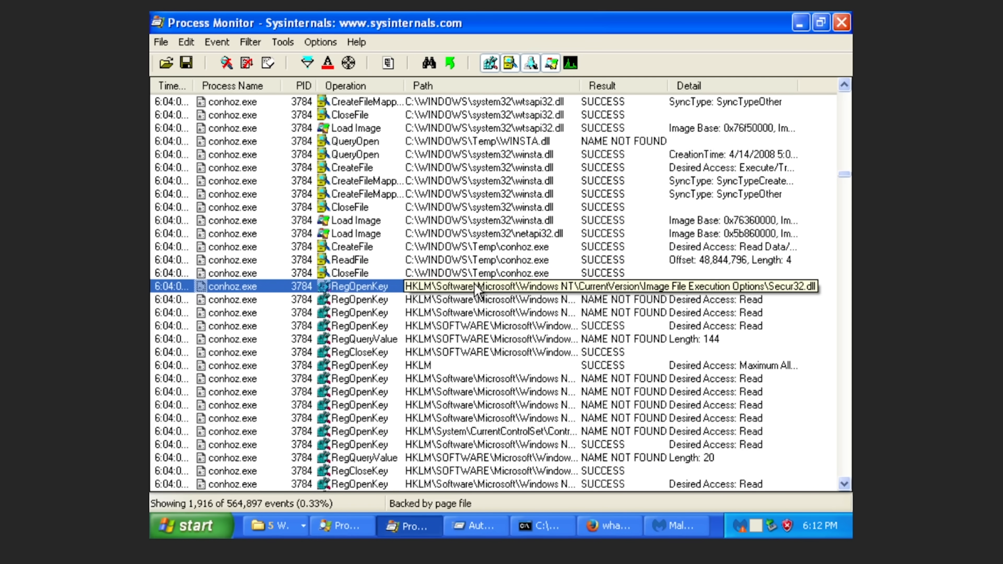
pyautogui.click(469, 316)
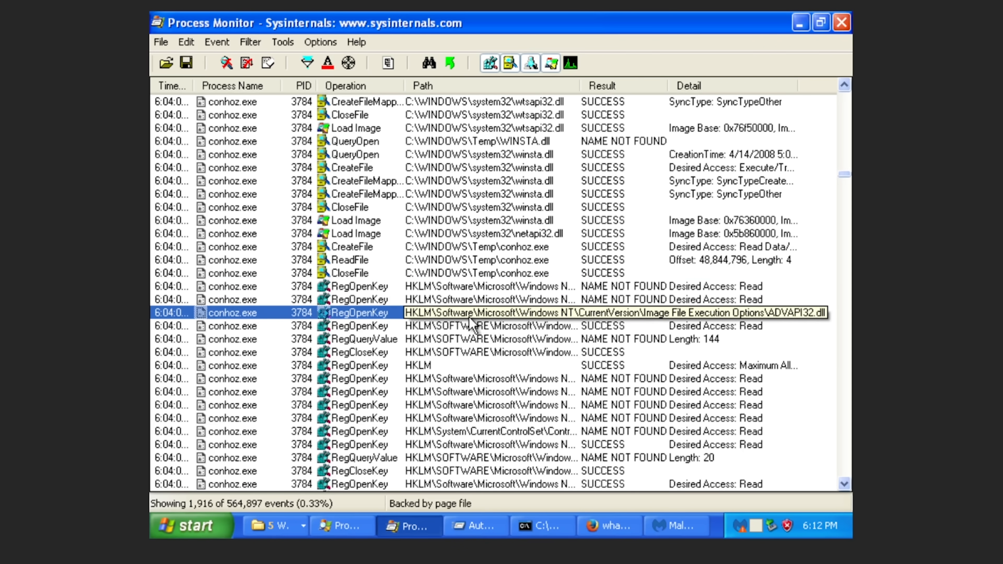
pyautogui.click(485, 326)
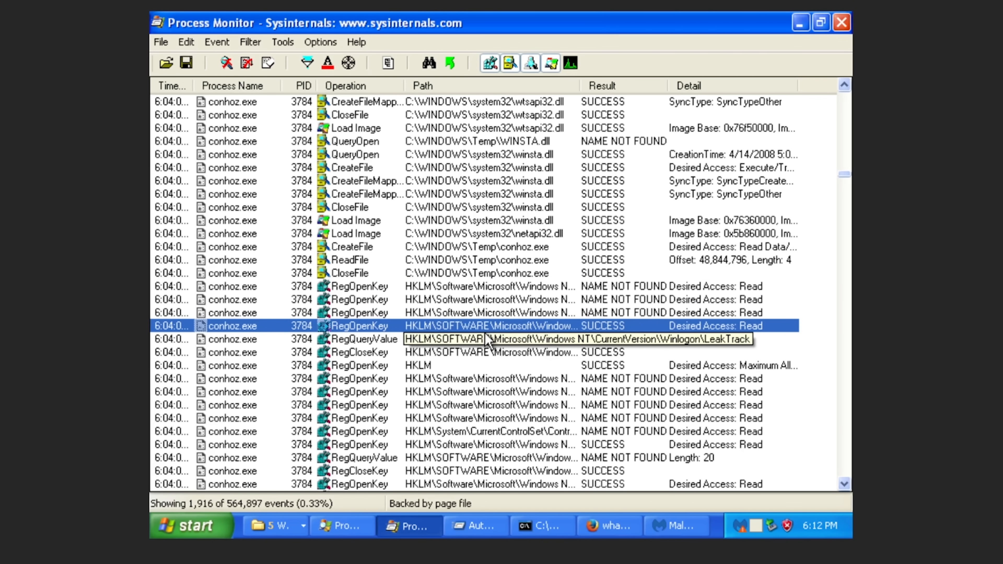
pyautogui.scroll(-5, 485, 391)
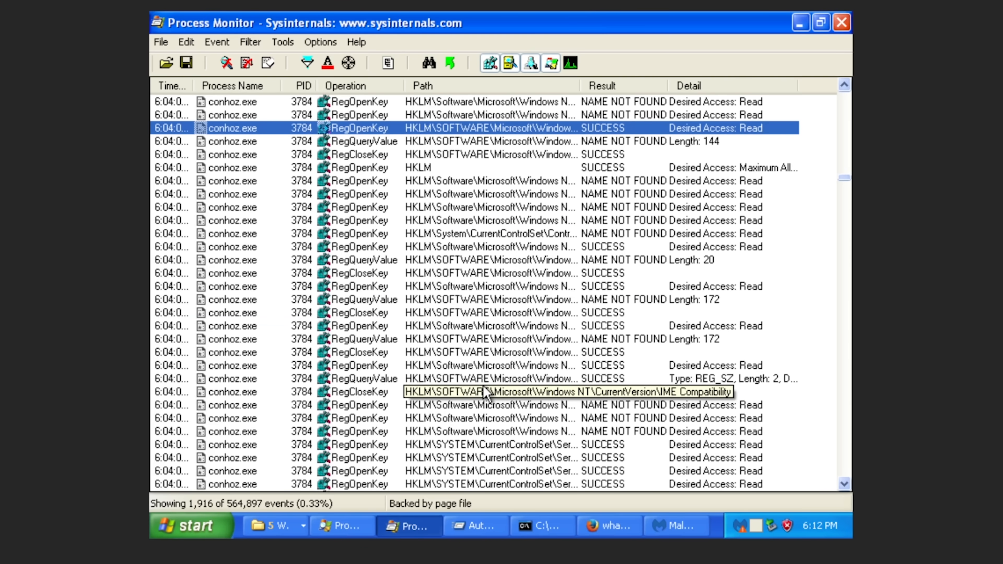
pyautogui.scroll(-6, 486, 393)
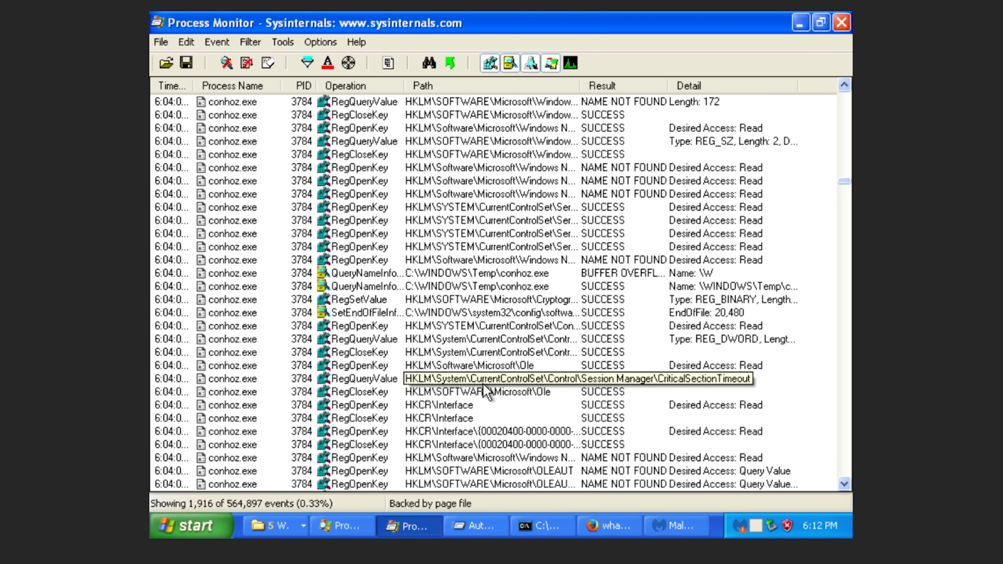
pyautogui.scroll(-9, 483, 385)
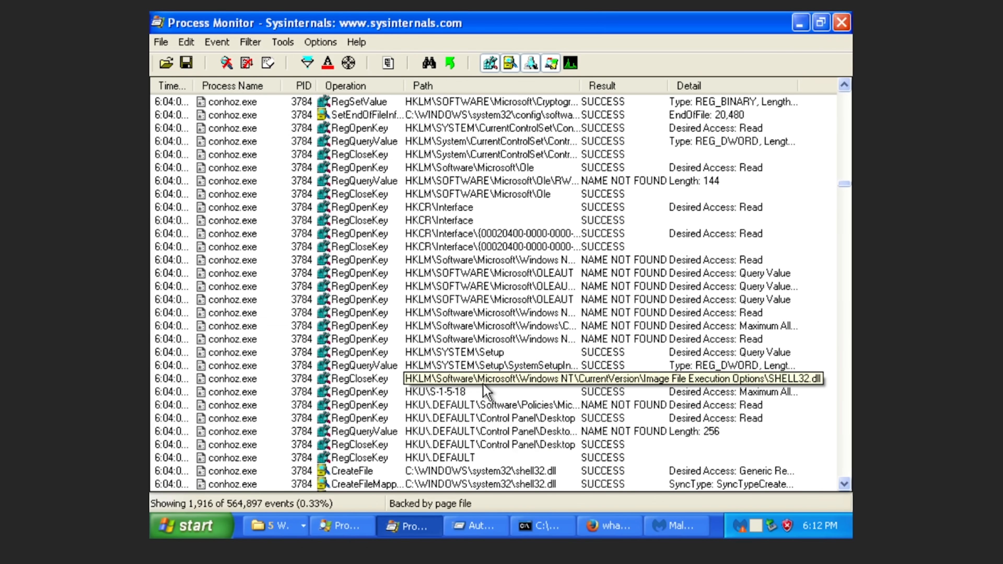
pyautogui.scroll(-15, 483, 384)
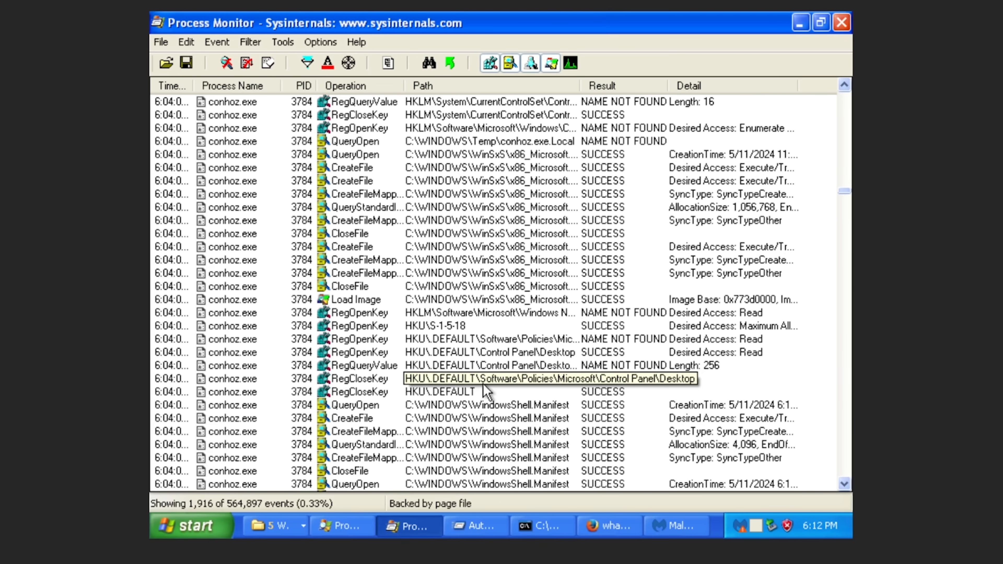
pyautogui.scroll(-2, 484, 389)
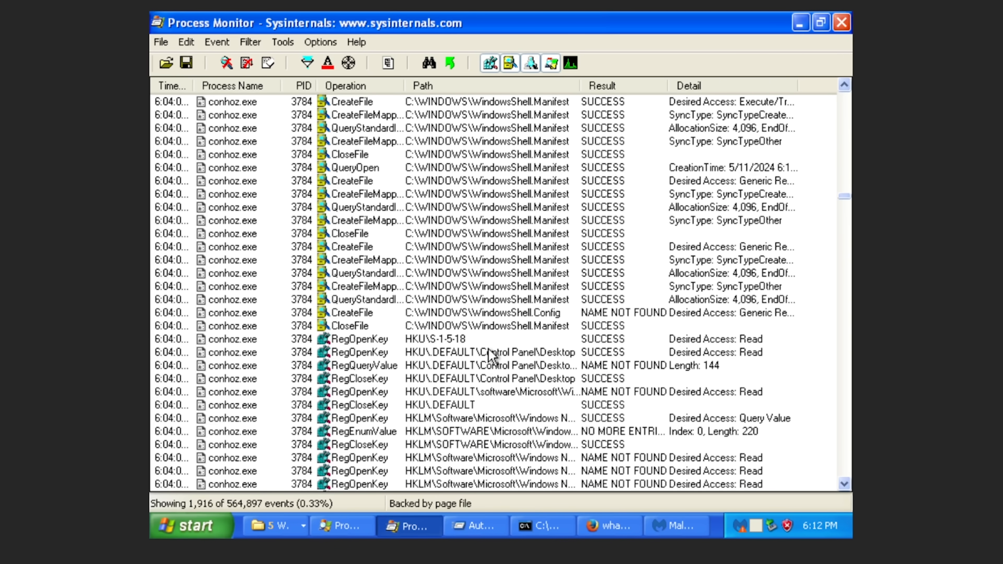
pyautogui.scroll(-12, 488, 353)
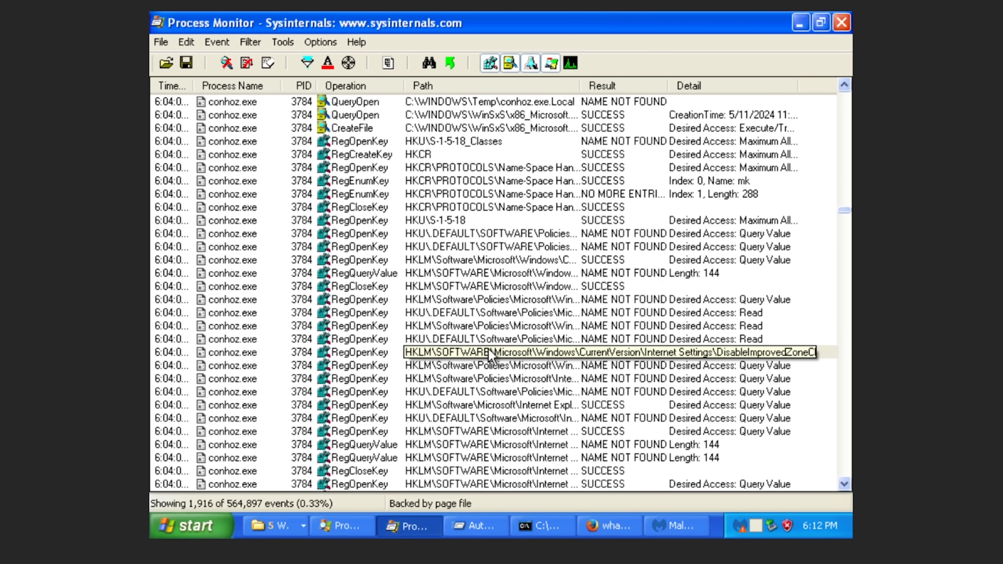
pyautogui.scroll(-20, 489, 353)
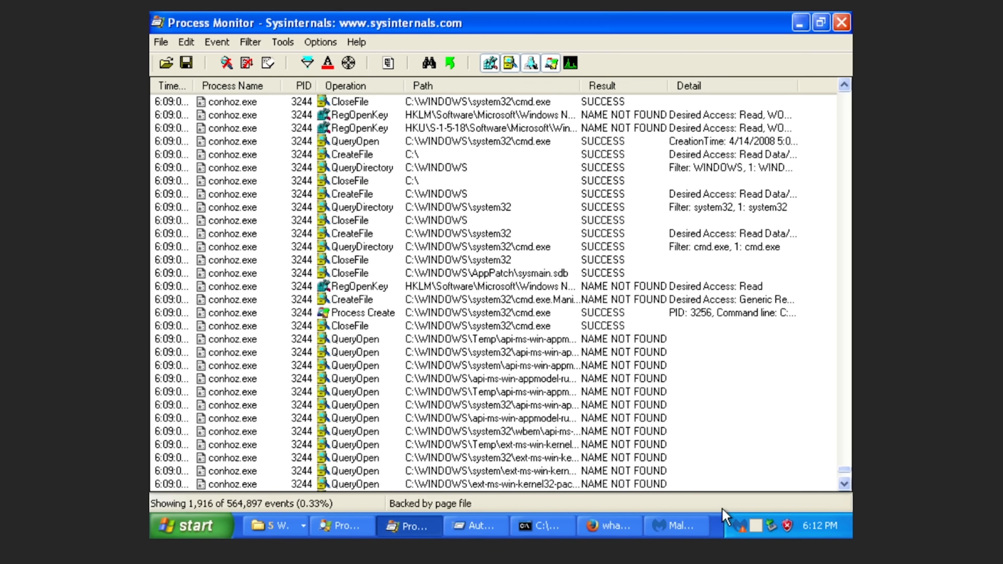
# Switch to Malwarebytes and run a threat scan from the Dashboard.
pyautogui.click(675, 526)
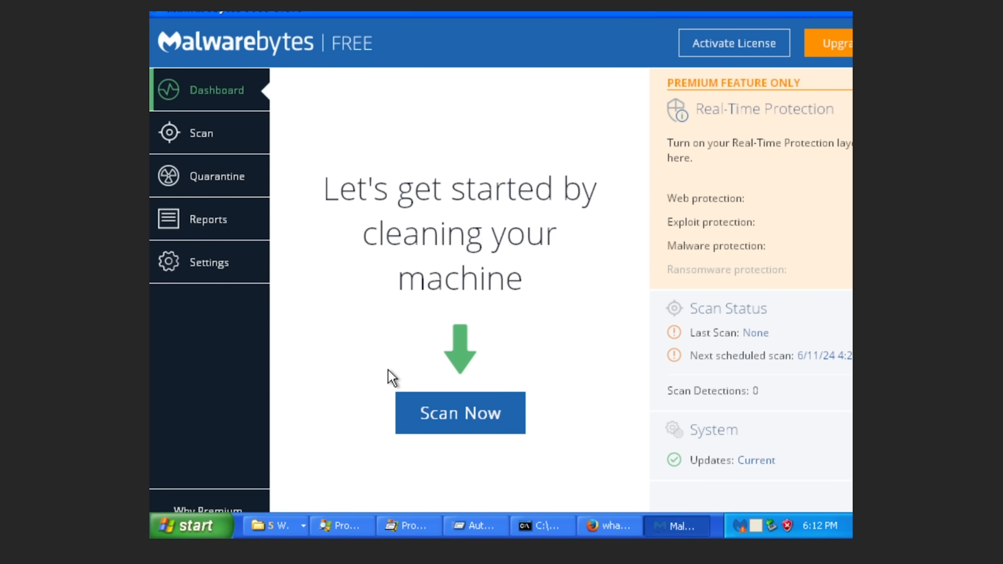
pyautogui.click(446, 413)
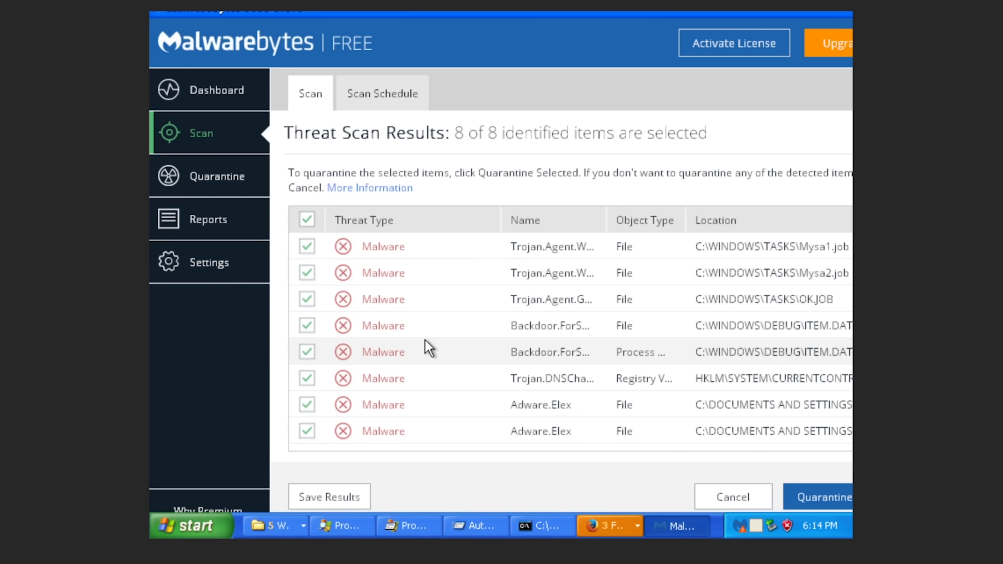
# Widen the Name column, shrink Threat Type, and keep all 8 detected threats ticked.
pyautogui.click(501, 327)
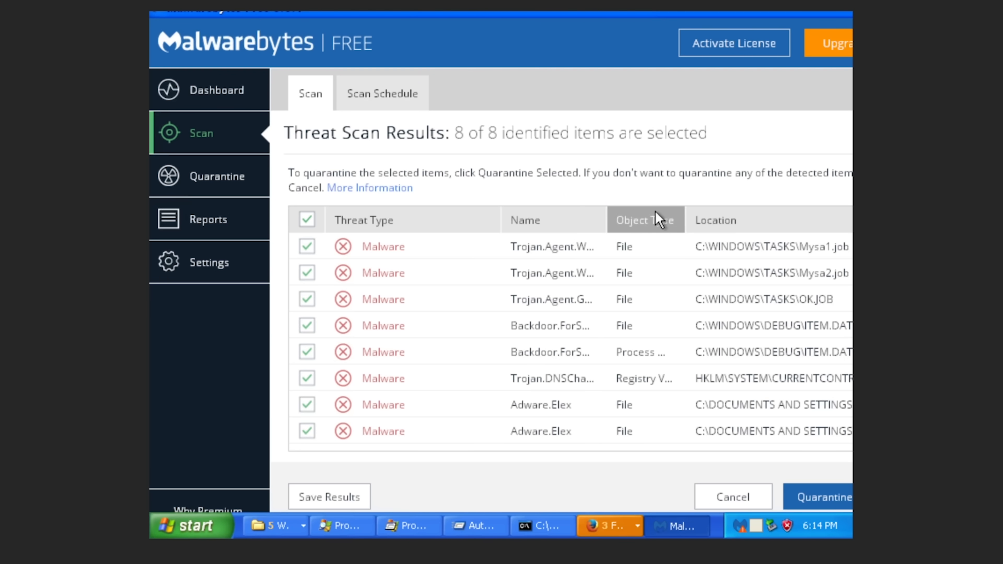
pyautogui.moveTo(604, 213); pyautogui.dragTo(682, 213)
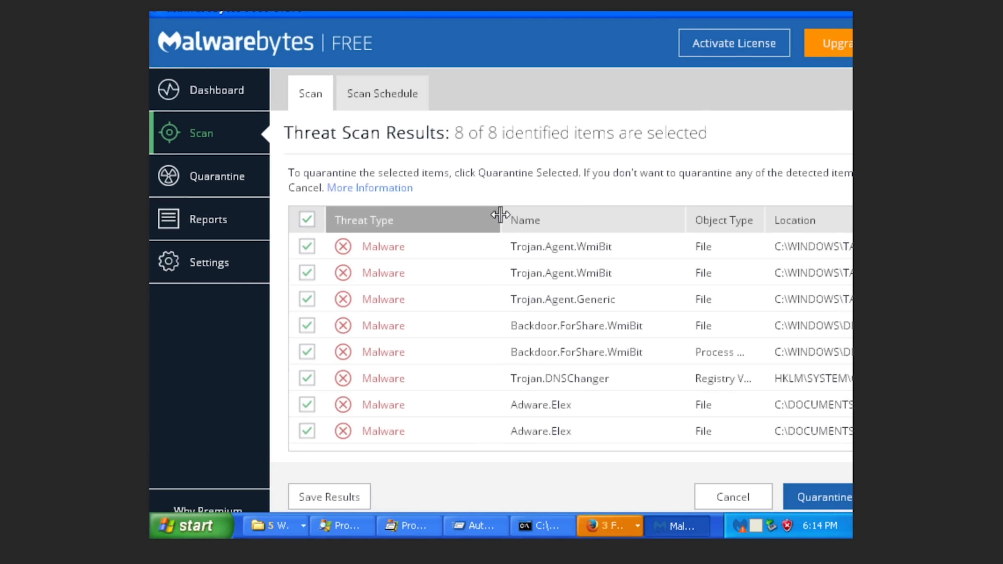
pyautogui.moveTo(498, 216); pyautogui.dragTo(316, 219)
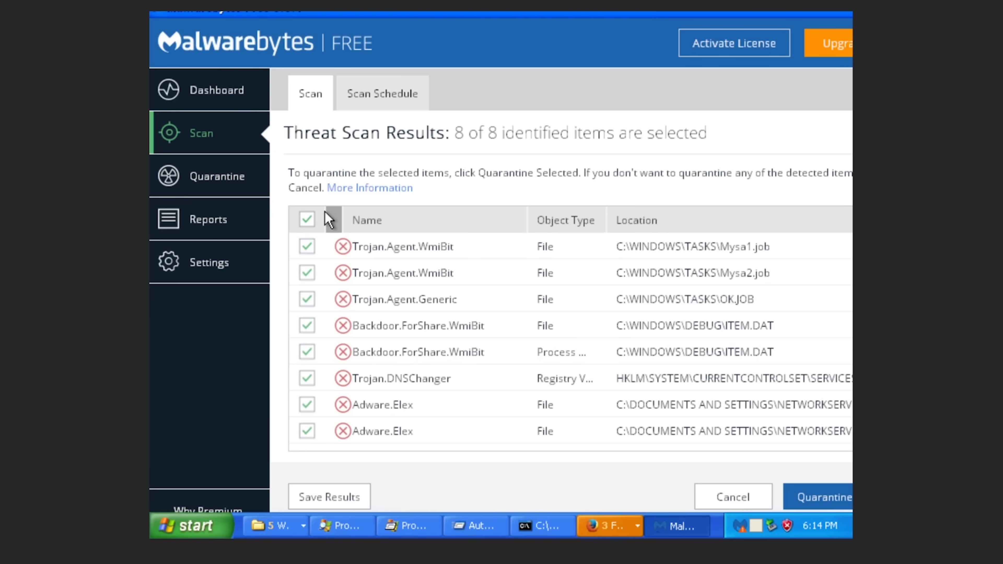
pyautogui.click(543, 258)
pyautogui.click(543, 261)
pyautogui.click(543, 261)
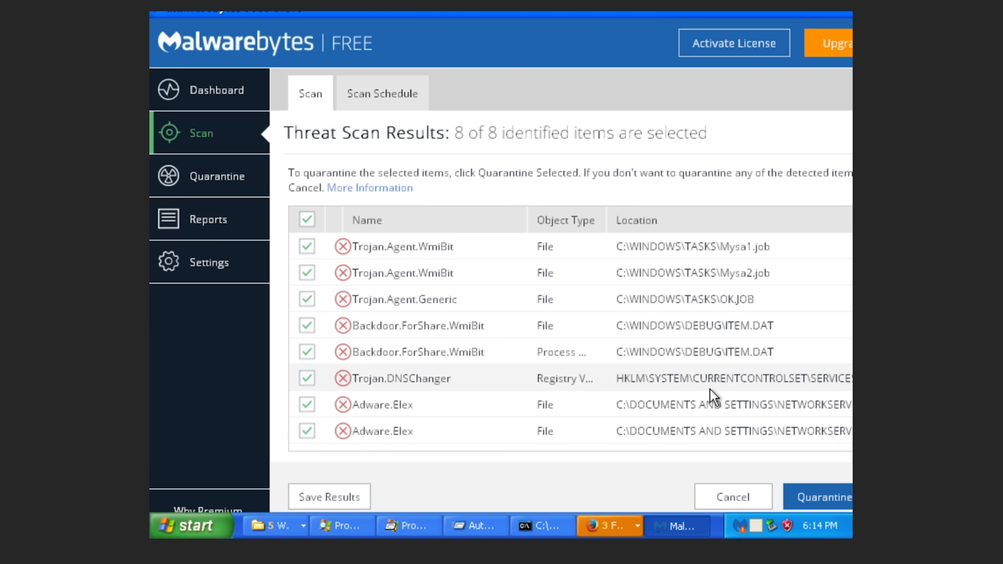
pyautogui.click(687, 391)
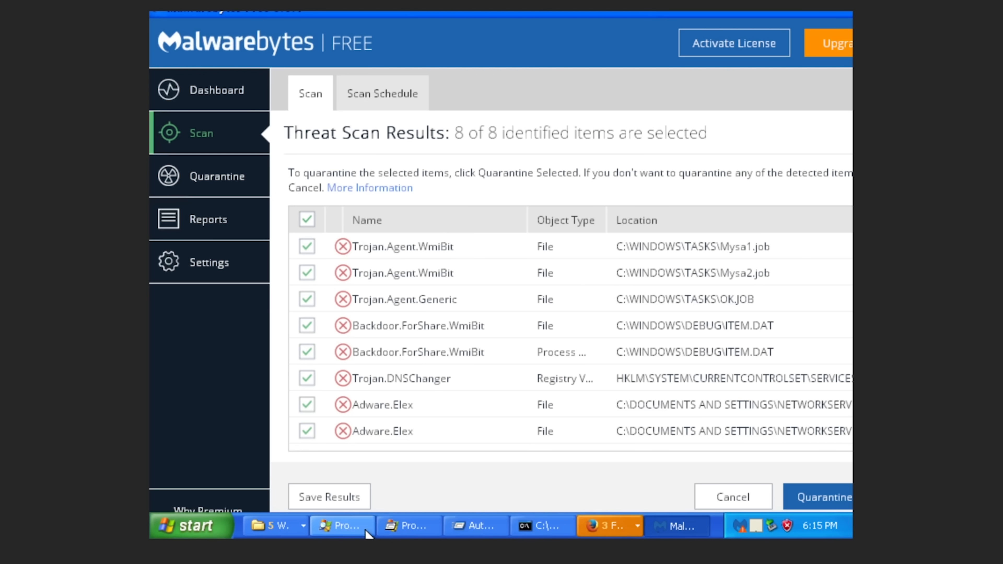
pyautogui.click(297, 528)
pyautogui.click(298, 531)
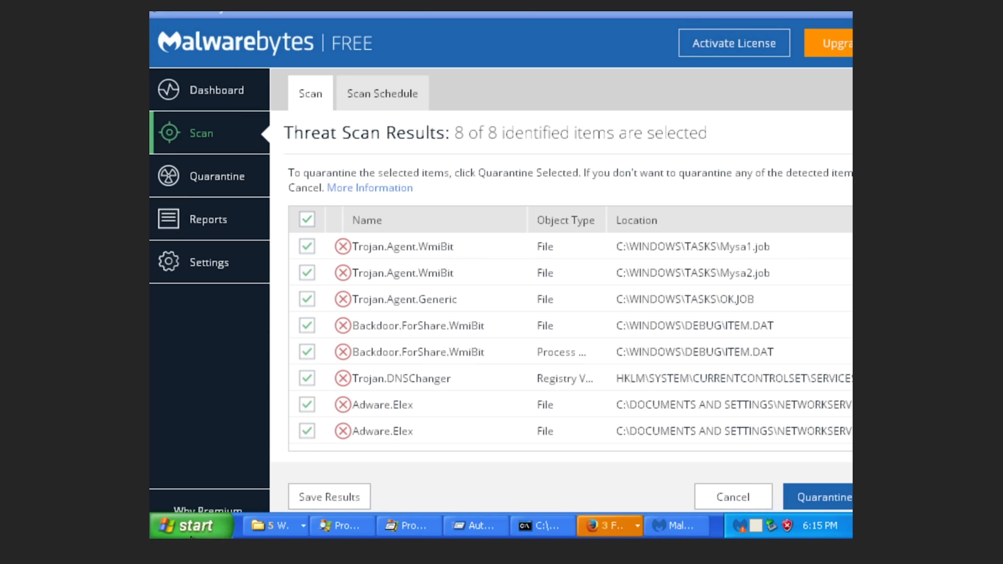
# Open Local Area Connection's Internet Protocol (TCP/IP) properties showing DNS 223.5.5.5 and 8.8.8.8.
pyautogui.click(193, 528)
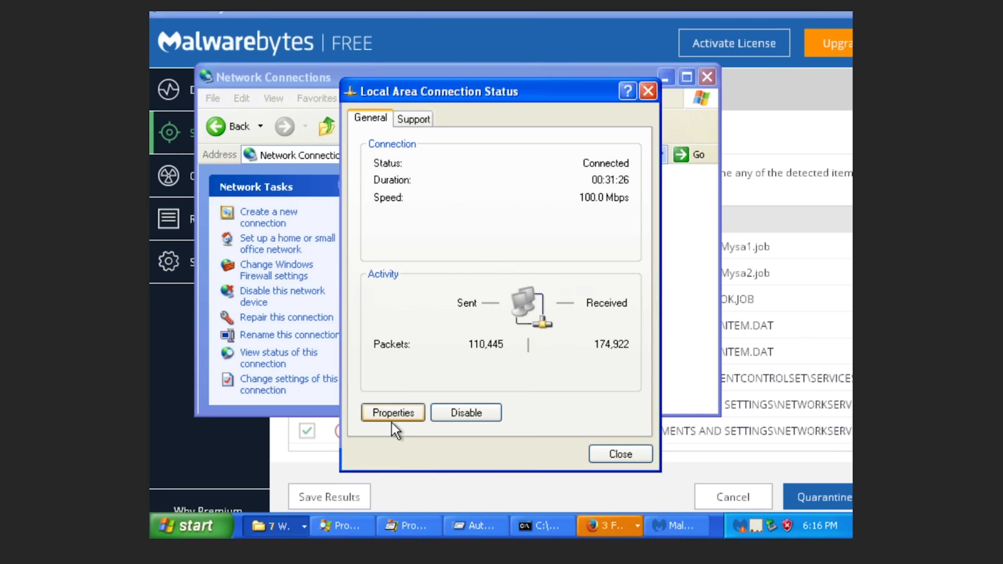
pyautogui.click(392, 411)
pyautogui.click(272, 236)
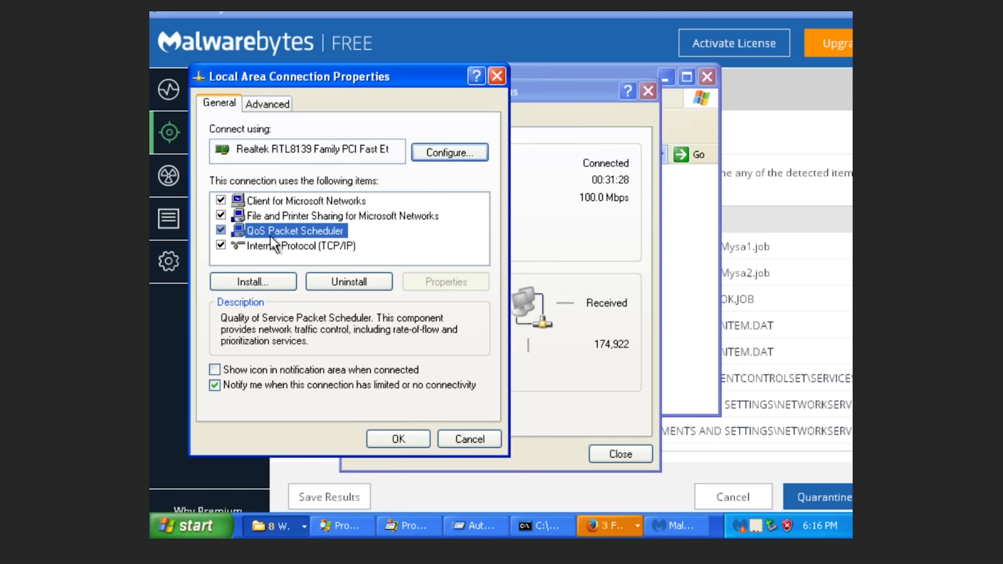
pyautogui.doubleClick(271, 247)
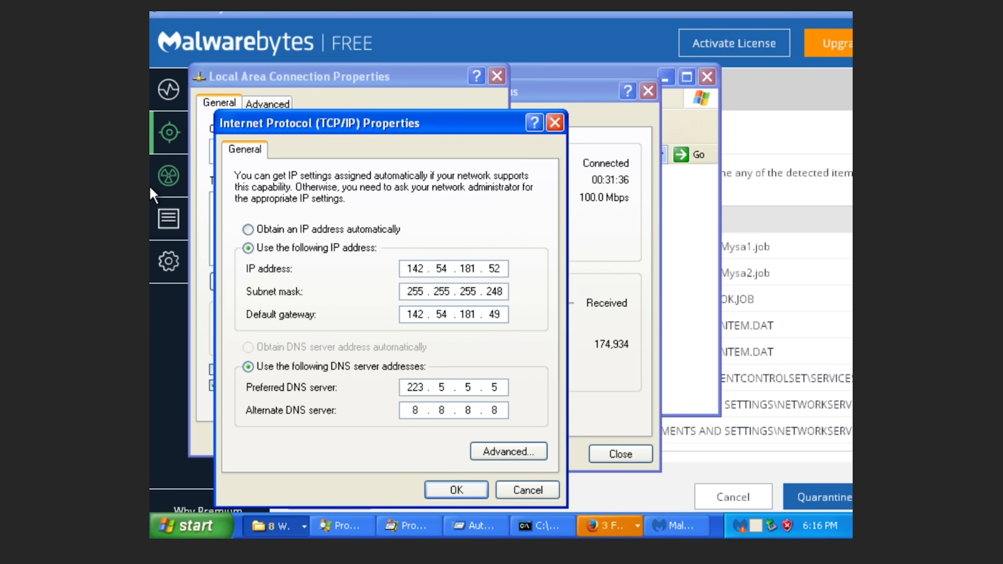
# Run whois 223.5.5.5 in the Mac Terminal to trace it to Alibaba, then return to Malwarebytes.
pyautogui.press('super+Tab')
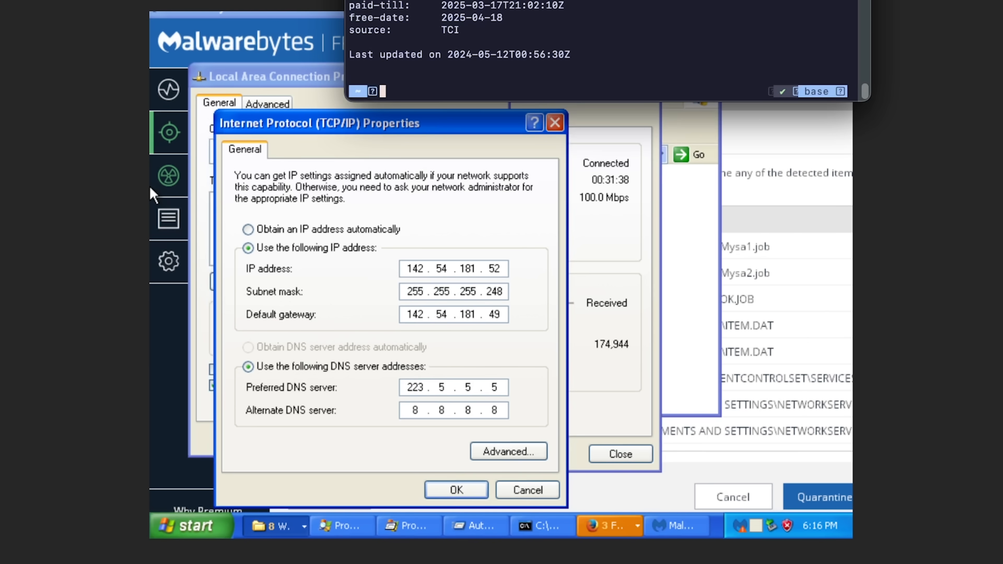
pyautogui.write('whois 223')
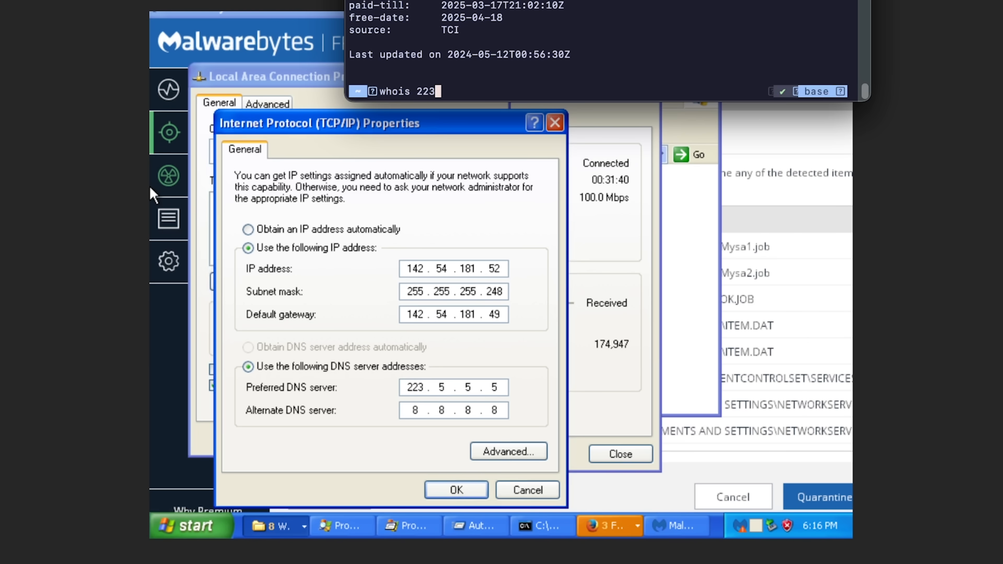
pyautogui.write('.5.5.5')
pyautogui.moveTo(567, 0); pyautogui.dragTo(529, 91)
pyautogui.press('Return')
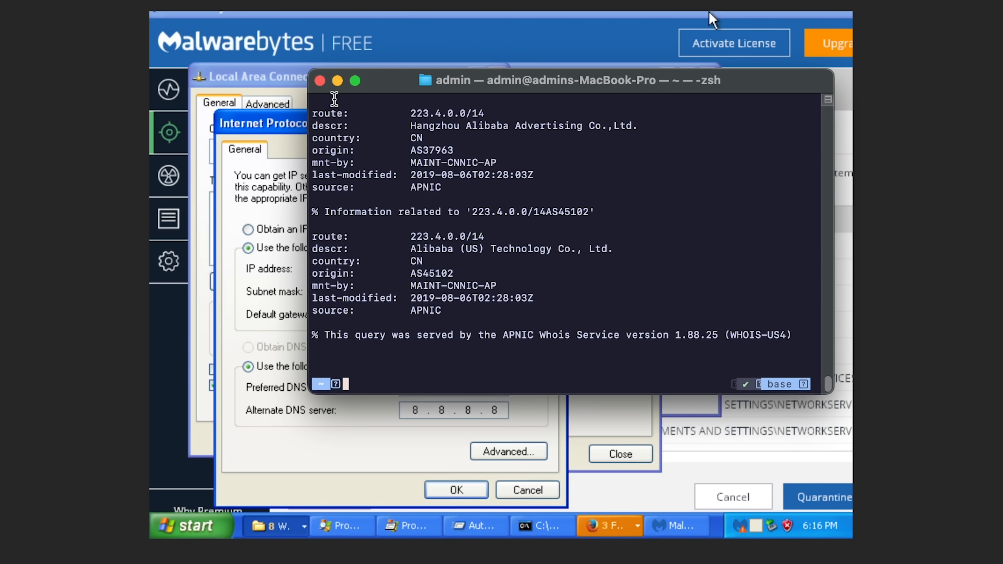
pyautogui.click(321, 81)
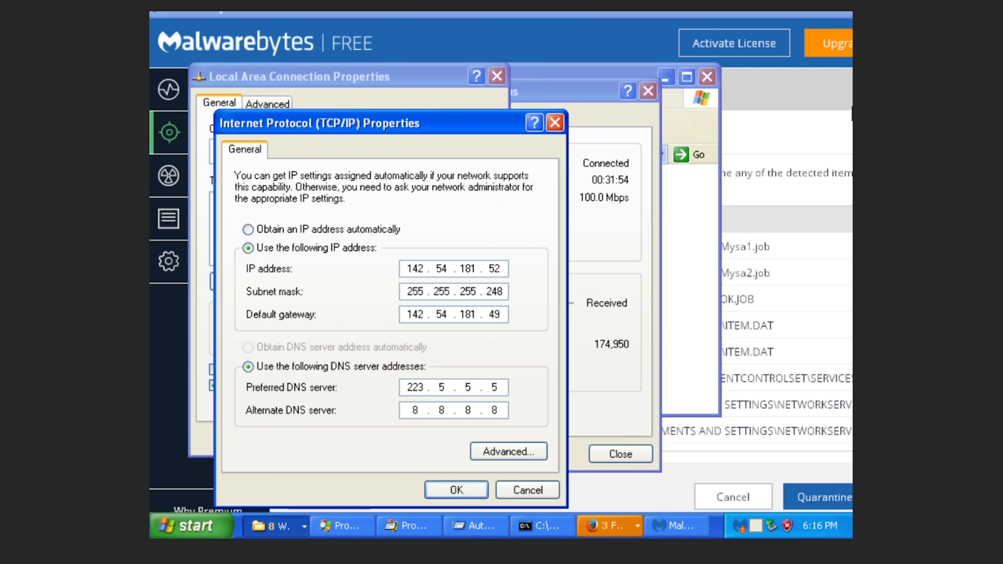
pyautogui.click(845, 116)
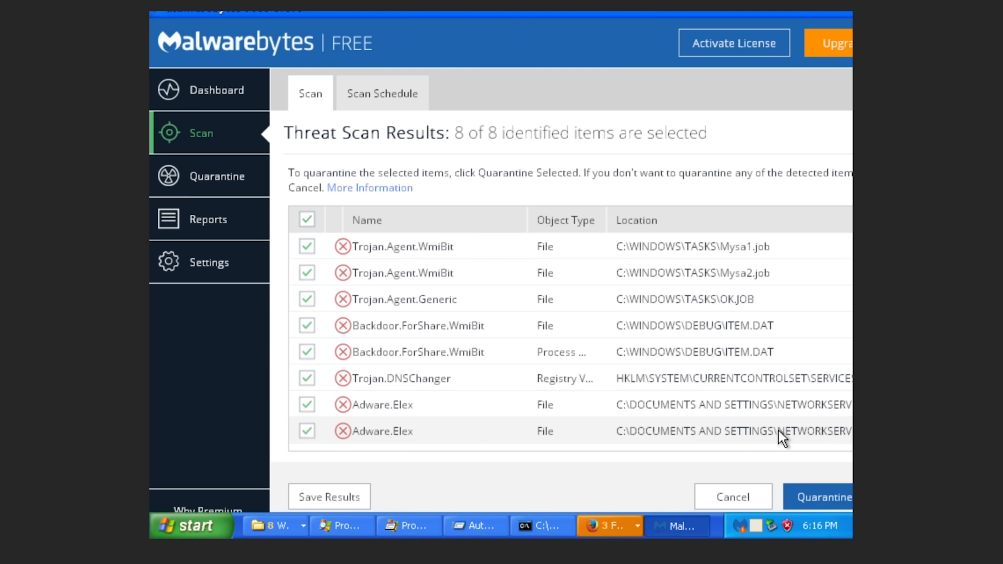
# Quarantine all 8 selected threats, decline the immediate restart, then restart XP via Turn Off Computer.
pyautogui.click(814, 494)
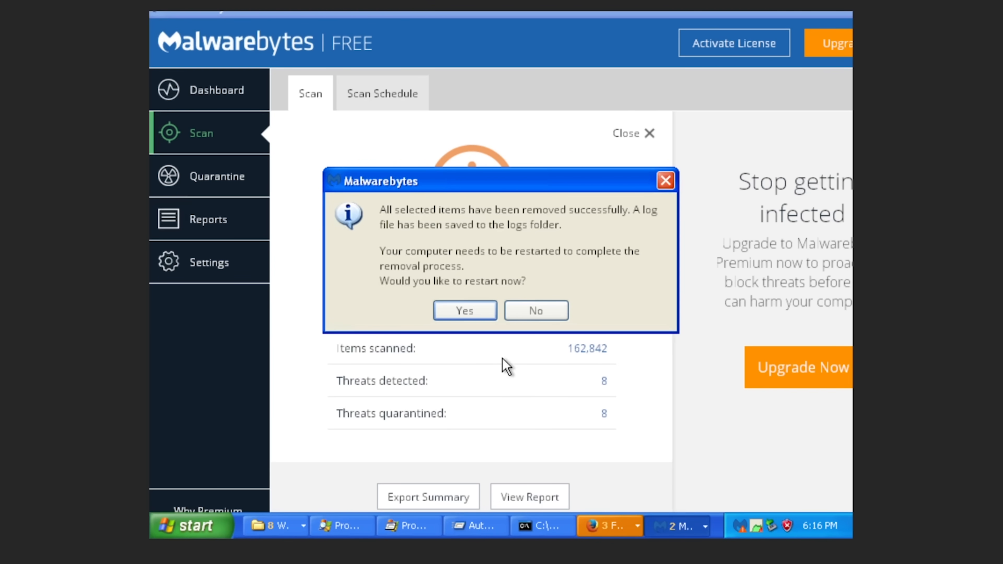
pyautogui.click(549, 311)
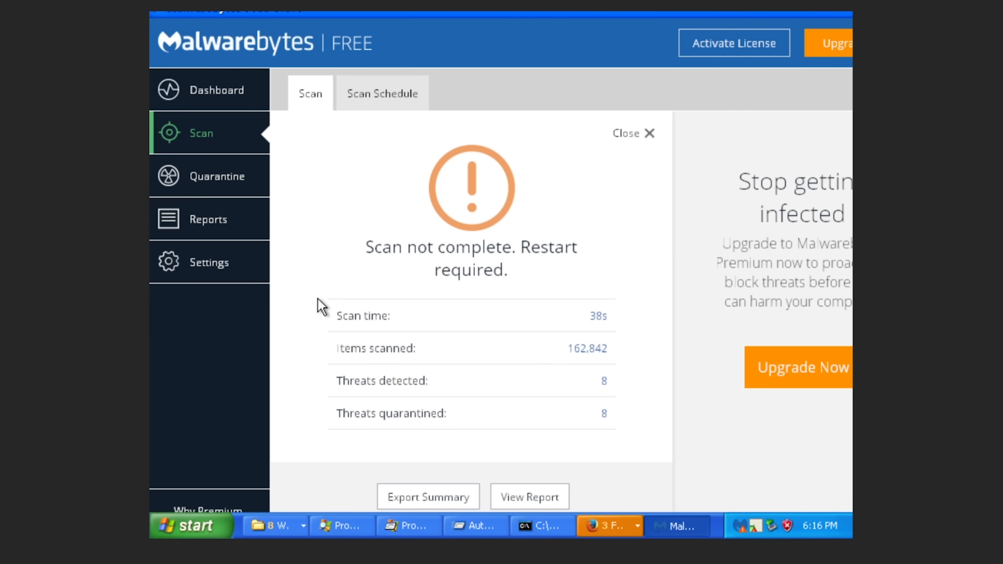
pyautogui.press('super')
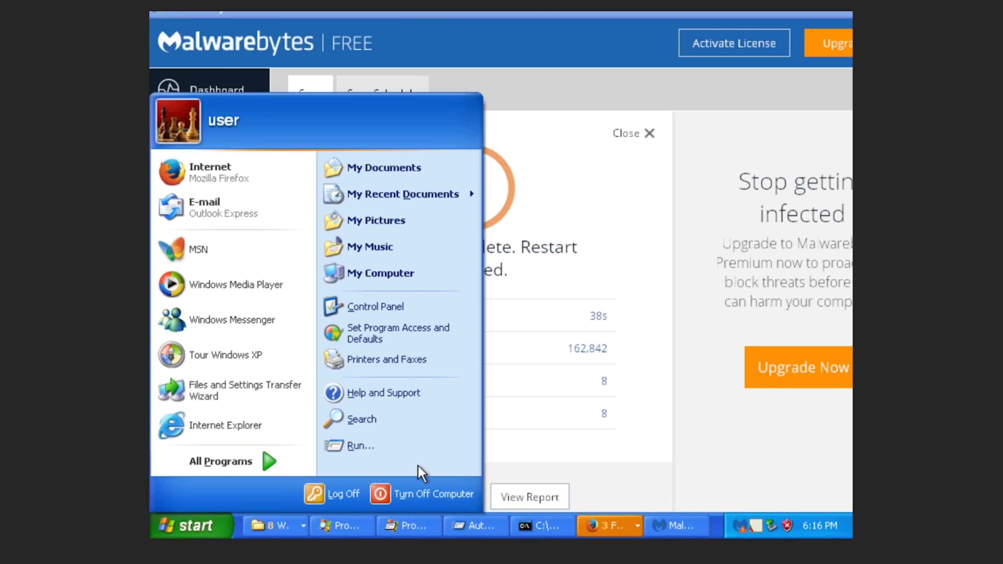
pyautogui.click(428, 486)
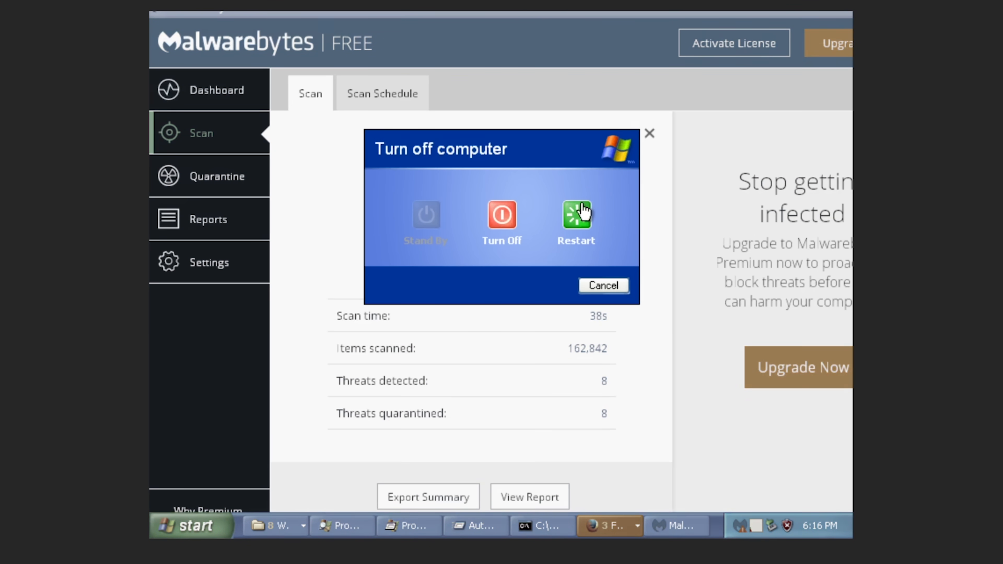
pyautogui.click(578, 213)
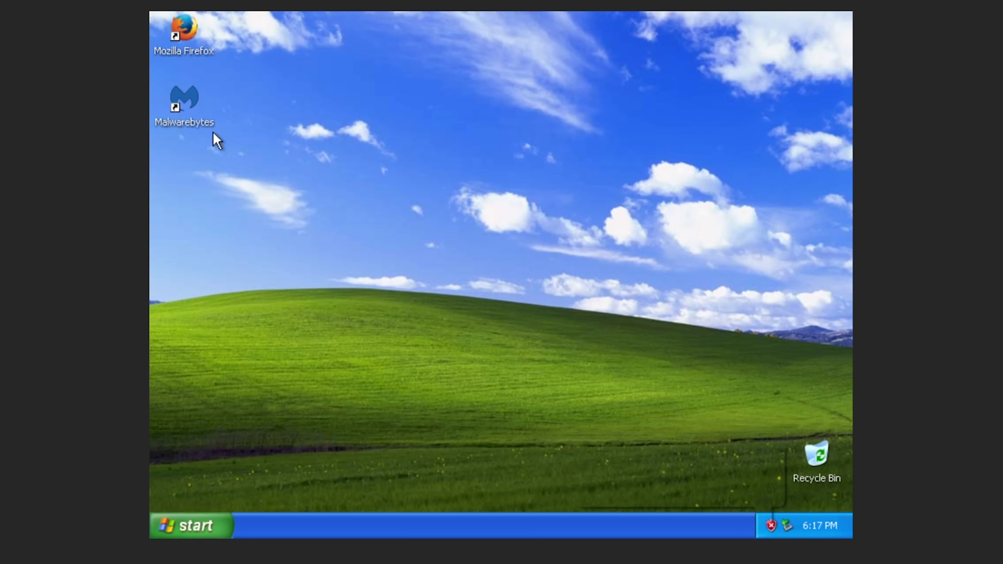
pyautogui.hotkey('ctrl', 'alt', 'Delete')
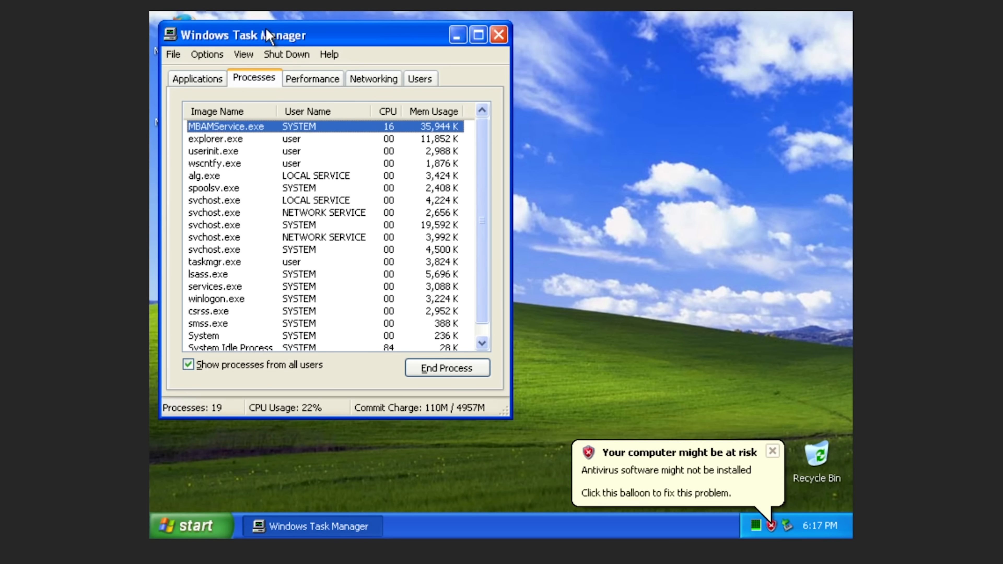
# Relaunch Malwarebytes, minimize Task Manager, and dismiss the license-server error to show the scan summary.
pyautogui.moveTo(267, 36); pyautogui.dragTo(485, 64)
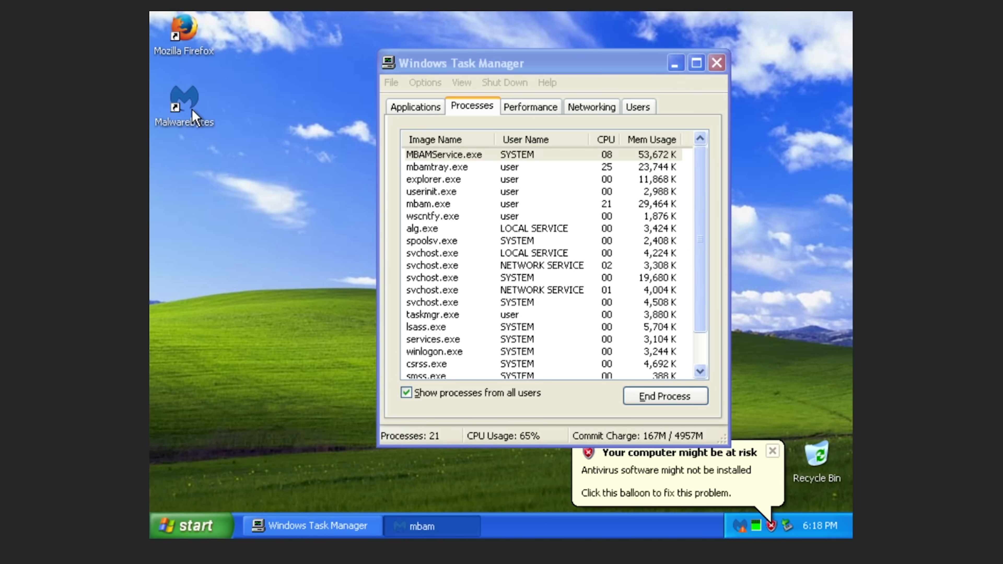
pyautogui.click(193, 99)
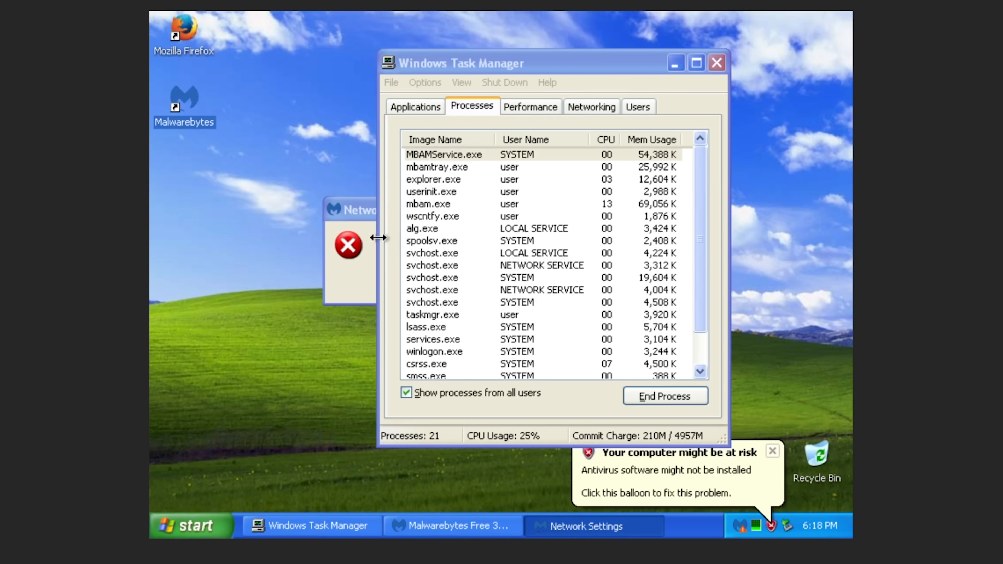
pyautogui.click(333, 244)
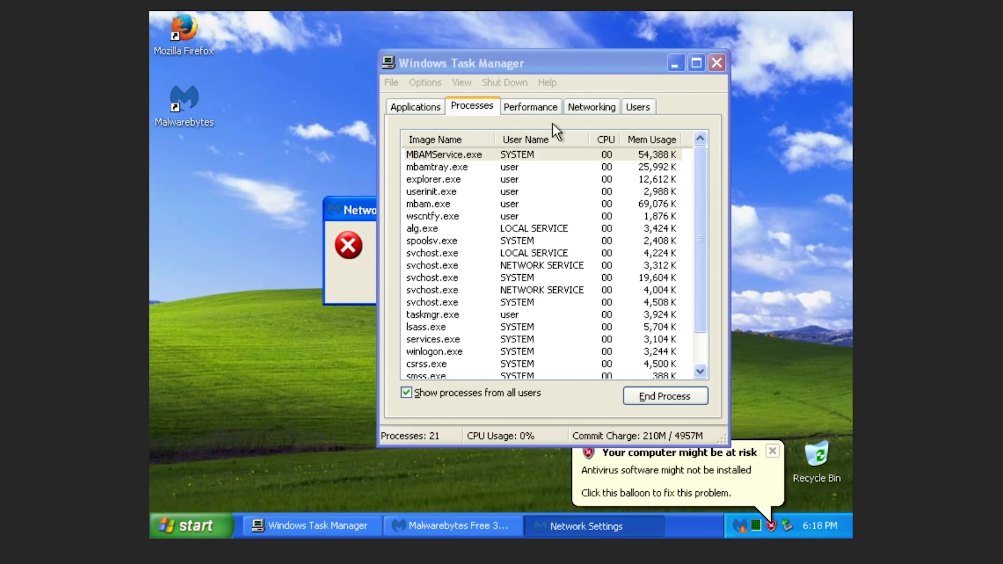
pyautogui.click(664, 63)
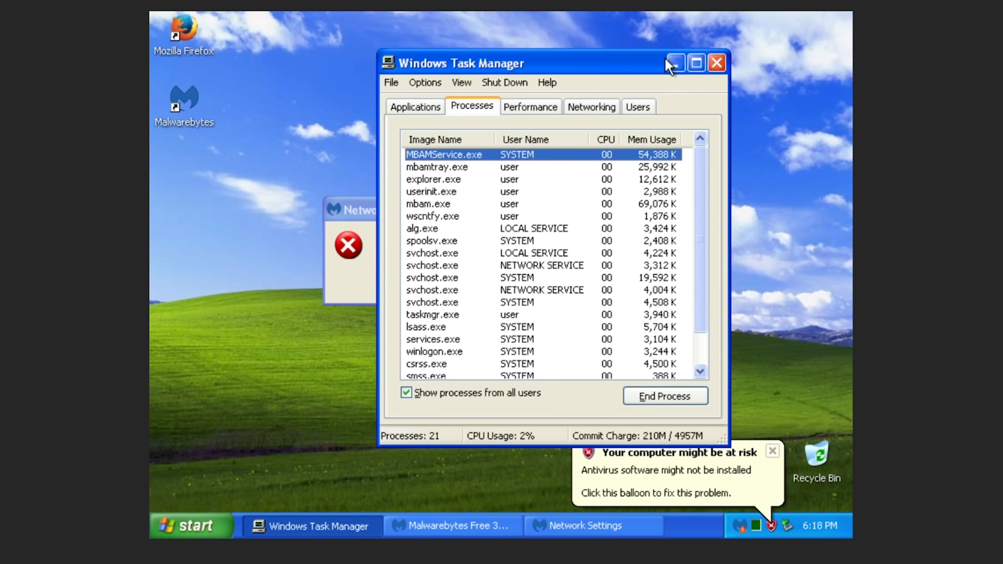
pyautogui.click(667, 62)
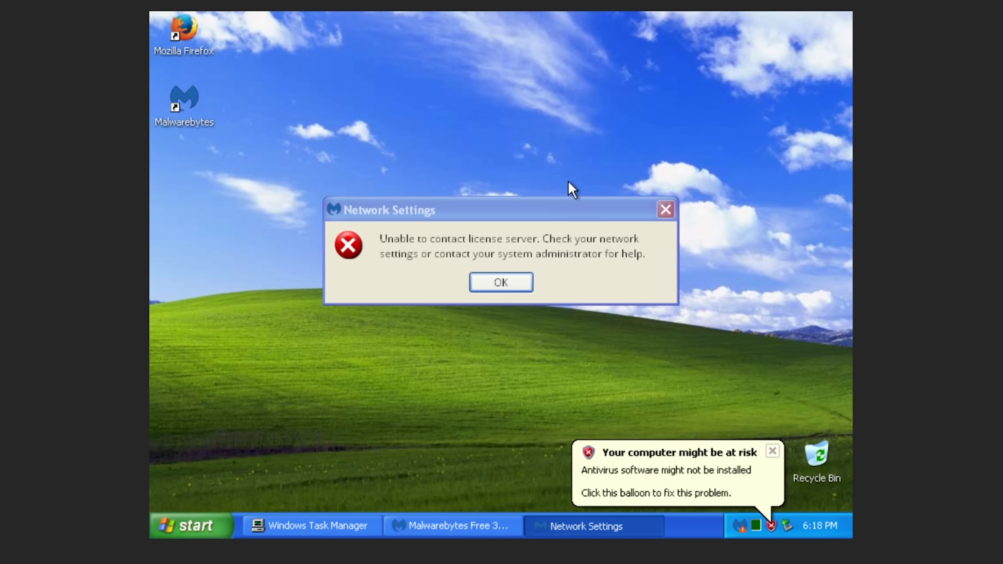
pyautogui.click(546, 259)
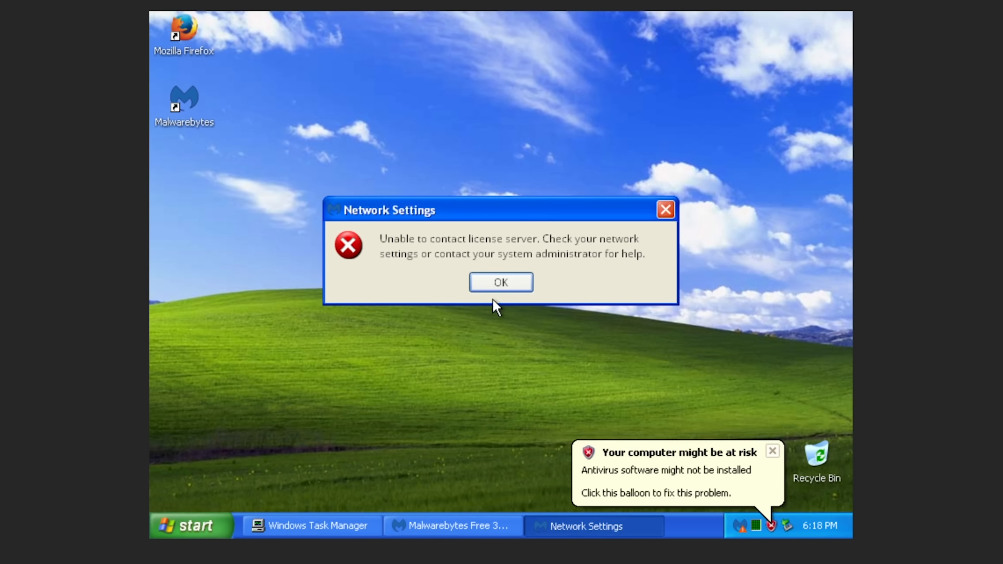
pyautogui.click(499, 283)
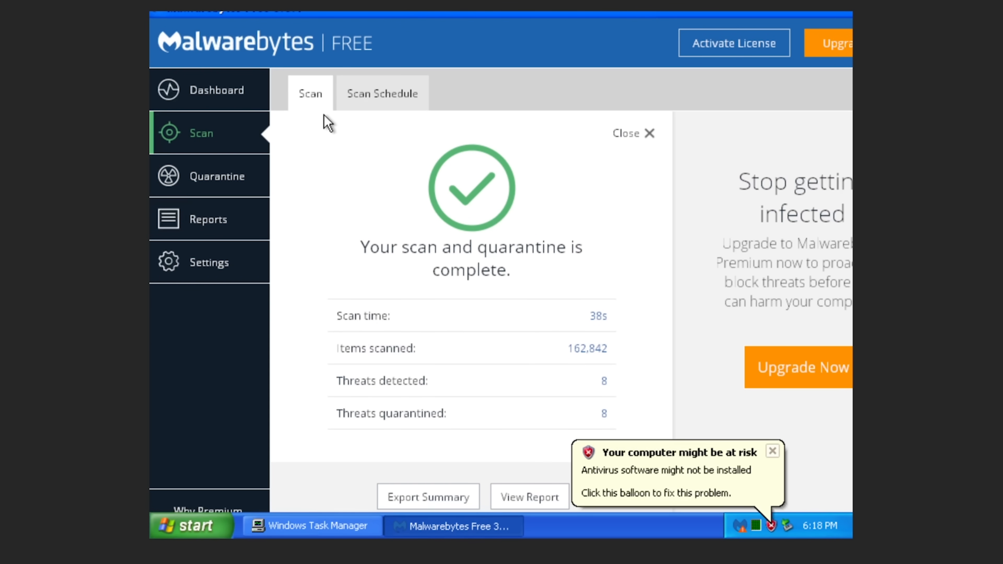
# Go back to the Malwarebytes Dashboard and start a new threat scan with Scan Now.
pyautogui.click(370, 98)
pyautogui.click(292, 101)
pyautogui.click(628, 134)
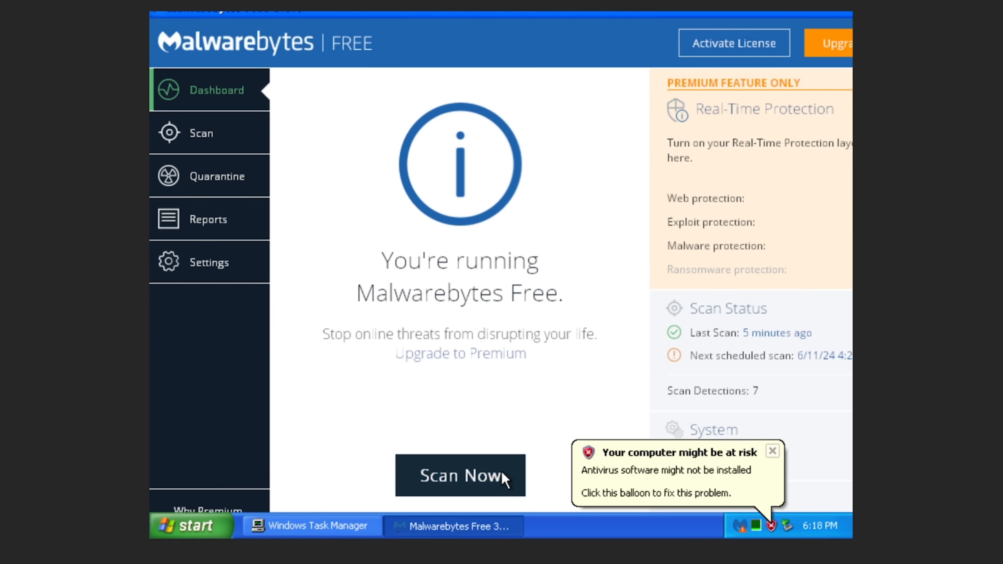
pyautogui.click(501, 480)
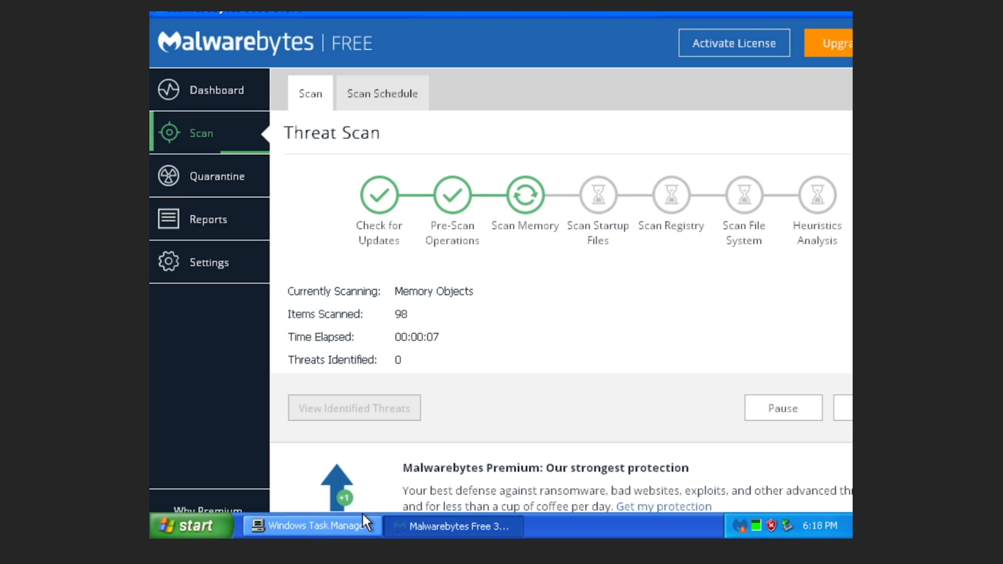
# Browse Task Manager's Processes list, checking the Malwarebytes processes while the scan runs.
pyautogui.click(359, 529)
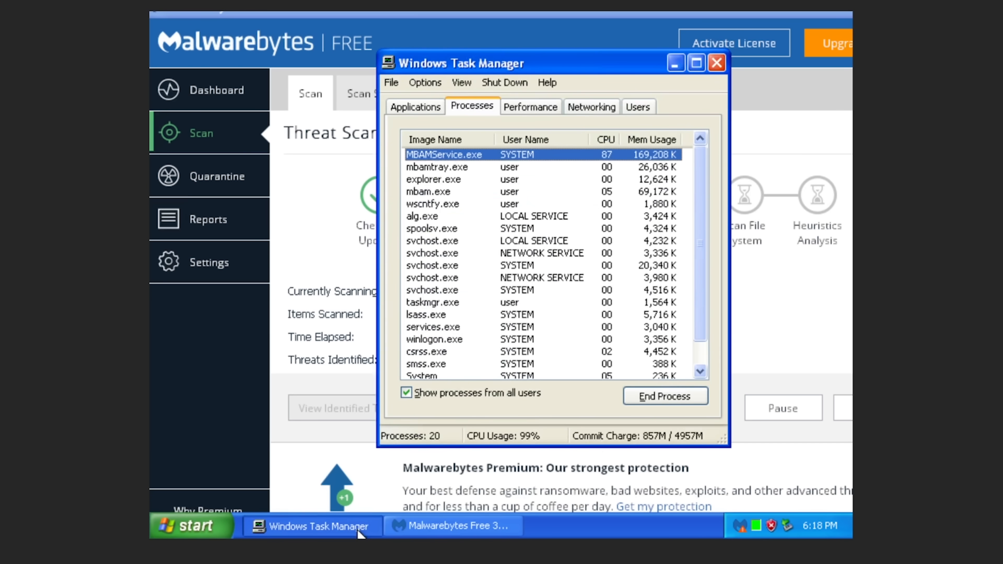
pyautogui.click(462, 254)
pyautogui.press('Down')
pyautogui.press('Down')
pyautogui.press('Down')
pyautogui.press('Down')
pyautogui.press('Down')
pyautogui.press('Down')
pyautogui.press('Down')
pyautogui.press('Down')
pyautogui.press('Down')
pyautogui.press('Down')
pyautogui.press('Down')
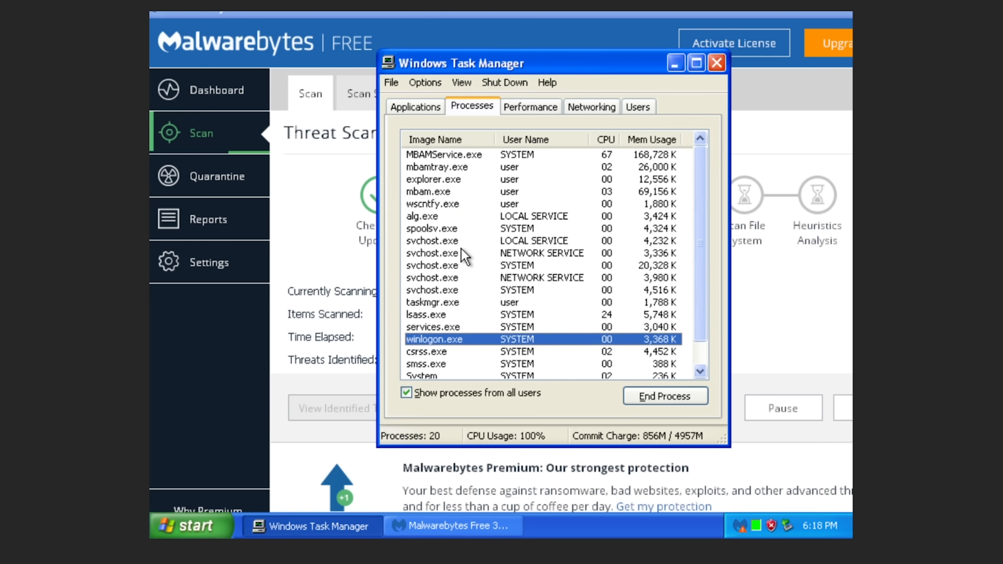
pyautogui.press('Up')
pyautogui.press('Up')
pyautogui.press('Up')
pyautogui.press('Up')
pyautogui.press('Up')
pyautogui.press('Up')
pyautogui.press('Up')
pyautogui.press('Up')
pyautogui.press('Up')
pyautogui.press('Up')
pyautogui.press('Up')
pyautogui.press('Up')
pyautogui.press('Up')
pyautogui.press('Up')
pyautogui.press('Up')
pyautogui.press('Up')
pyautogui.press('Up')
pyautogui.press('Up')
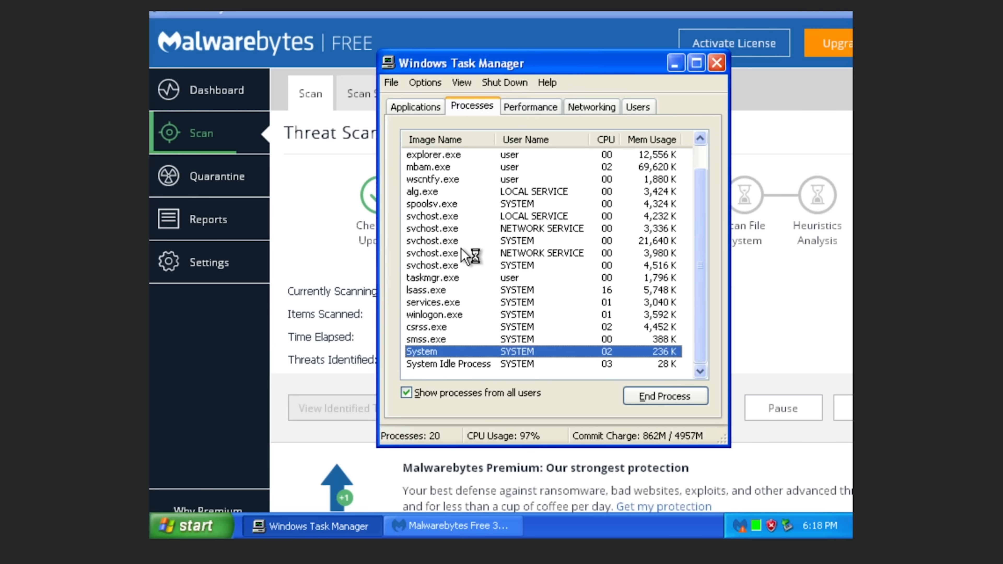
pyautogui.press('Up')
pyautogui.press('Up')
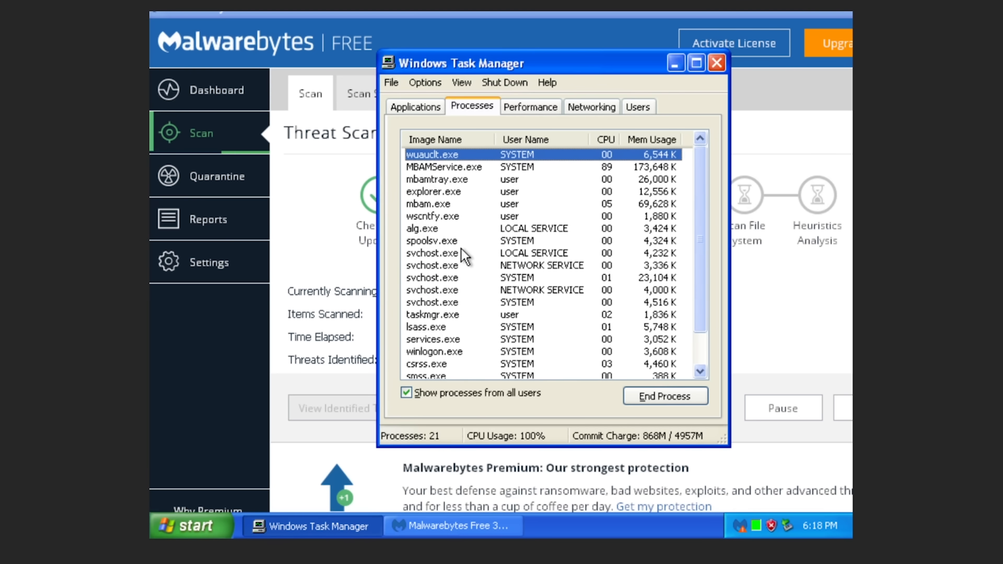
pyautogui.press('Down')
pyautogui.press('Down')
pyautogui.press('Down')
pyautogui.press('Down')
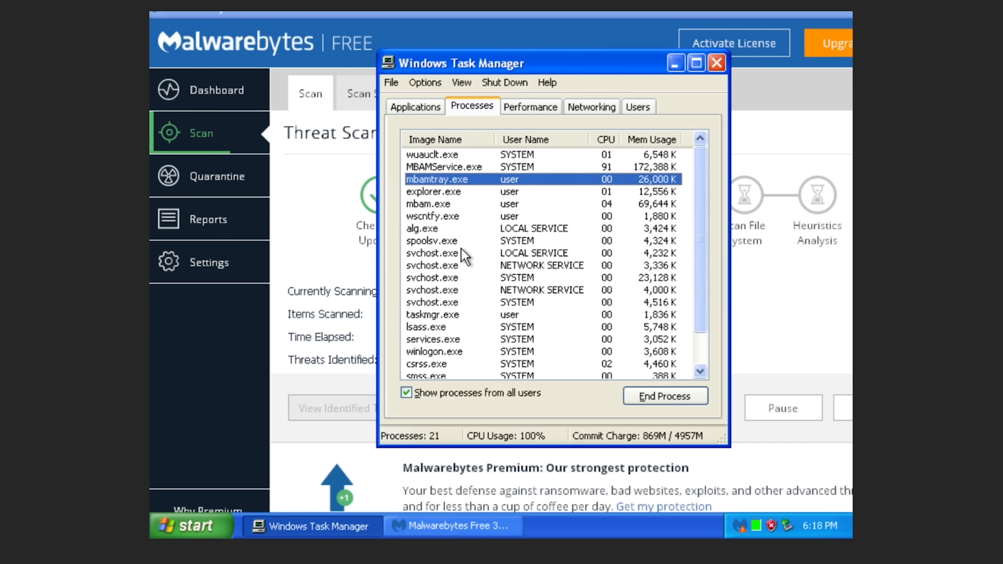
# Open C:\windows\temp from Run to view conhoz.exe, then open Security Center from the at-risk balloon.
pyautogui.press('super+r')
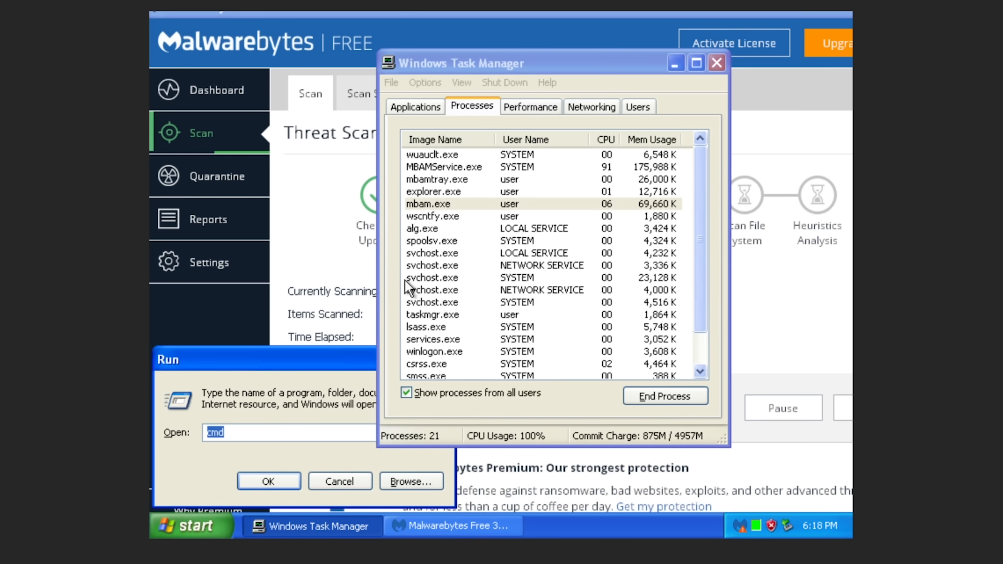
pyautogui.write('c:\\windows\\temp')
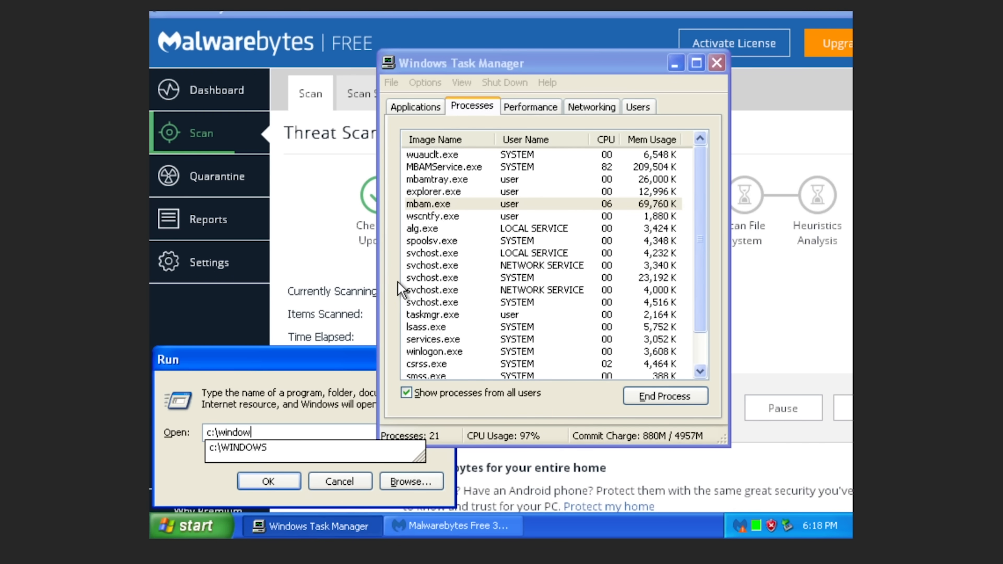
pyautogui.press('Return')
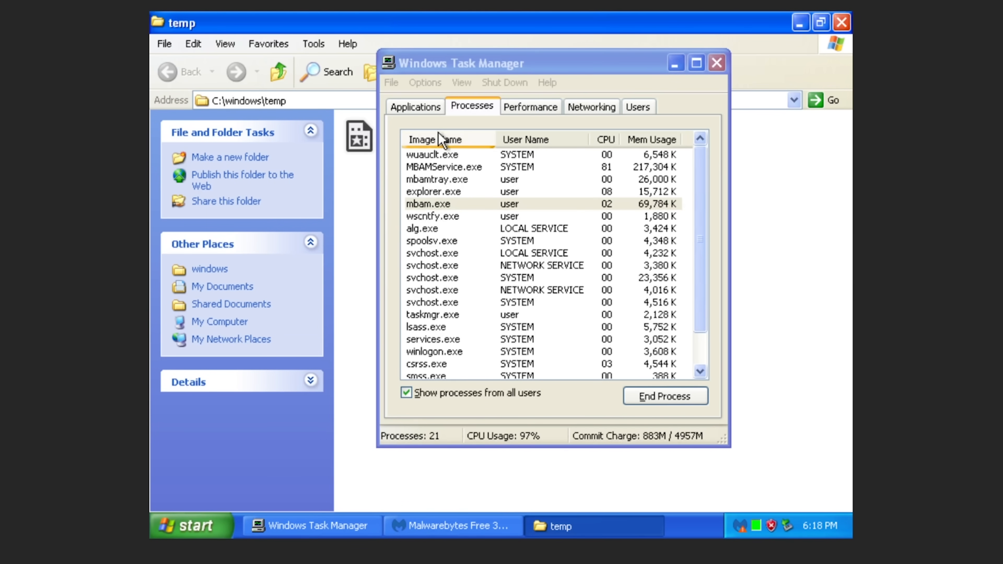
pyautogui.moveTo(441, 64); pyautogui.dragTo(676, 63)
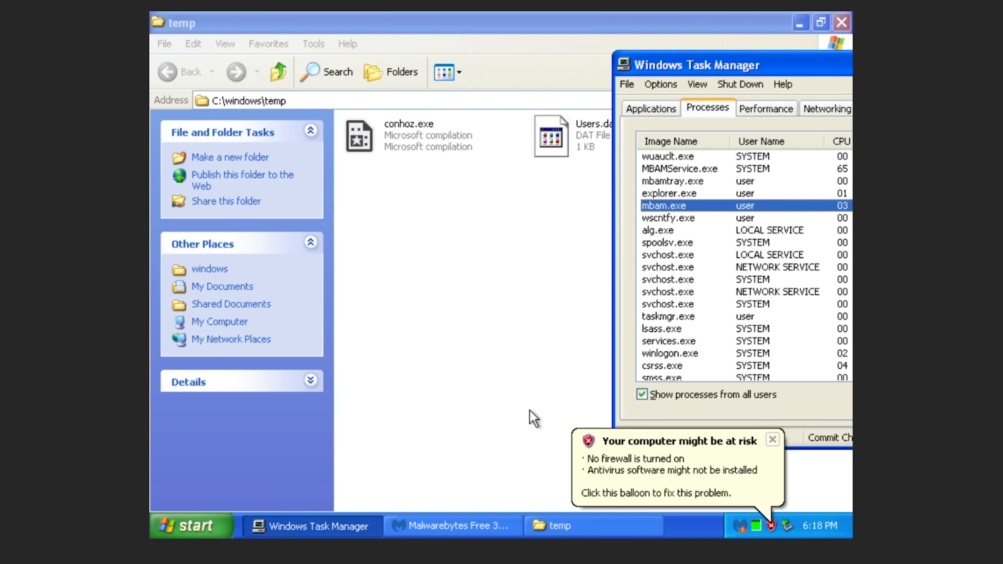
pyautogui.click(731, 451)
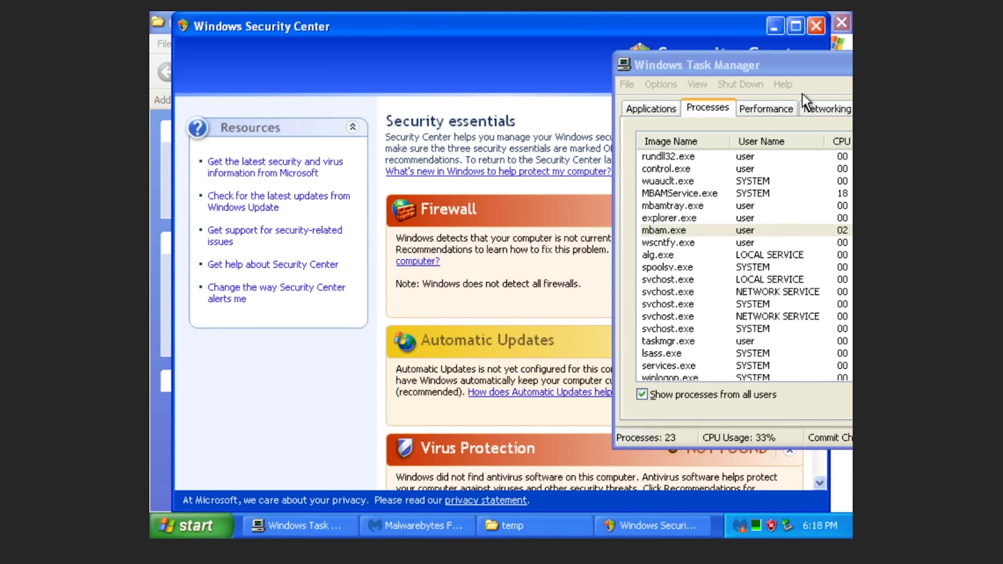
# Close Task Manager, confirm Windows Firewall is turned on and accept the recommendation, then close Security Center.
pyautogui.moveTo(844, 65); pyautogui.dragTo(589, 316)
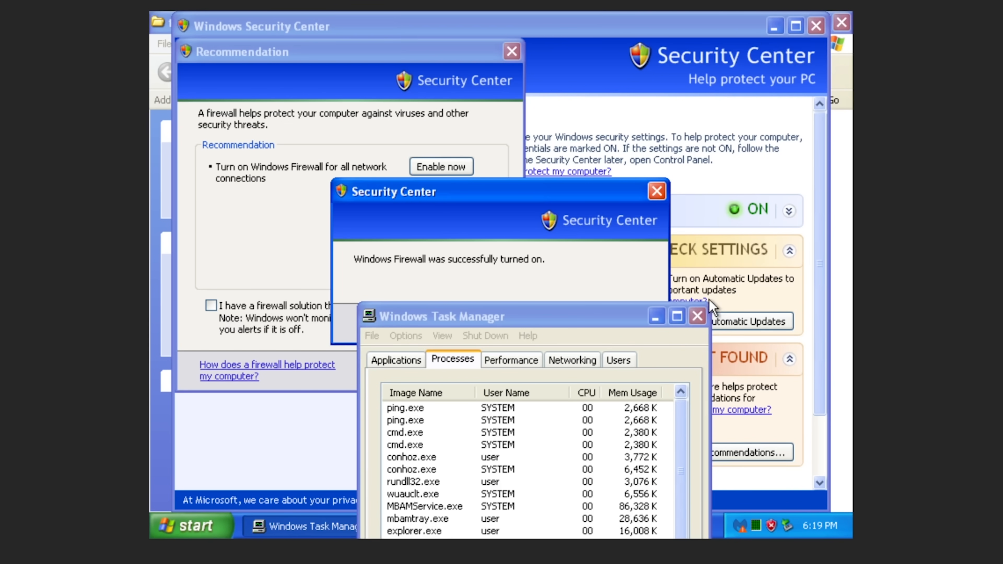
pyautogui.click(701, 315)
pyautogui.click(697, 316)
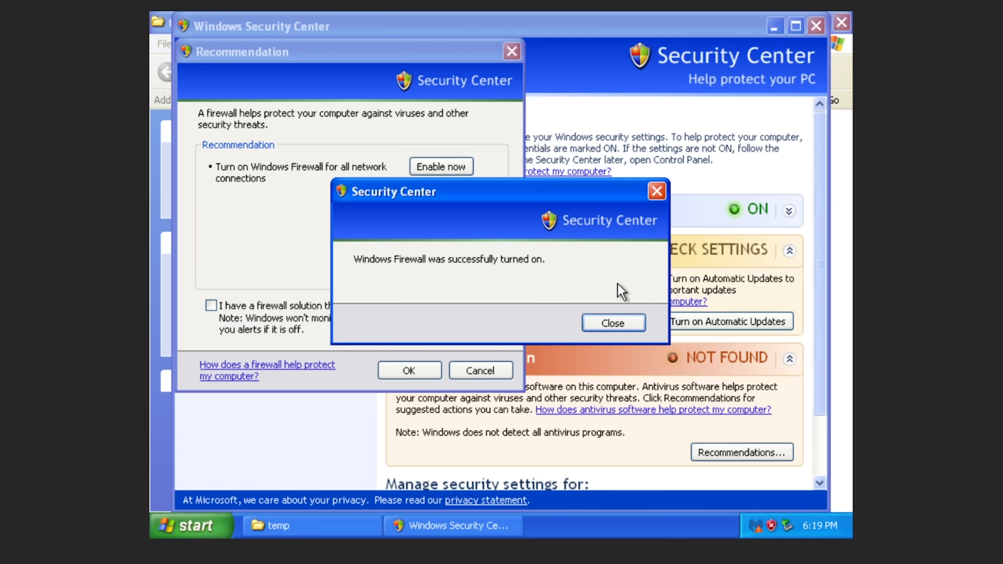
pyautogui.click(611, 322)
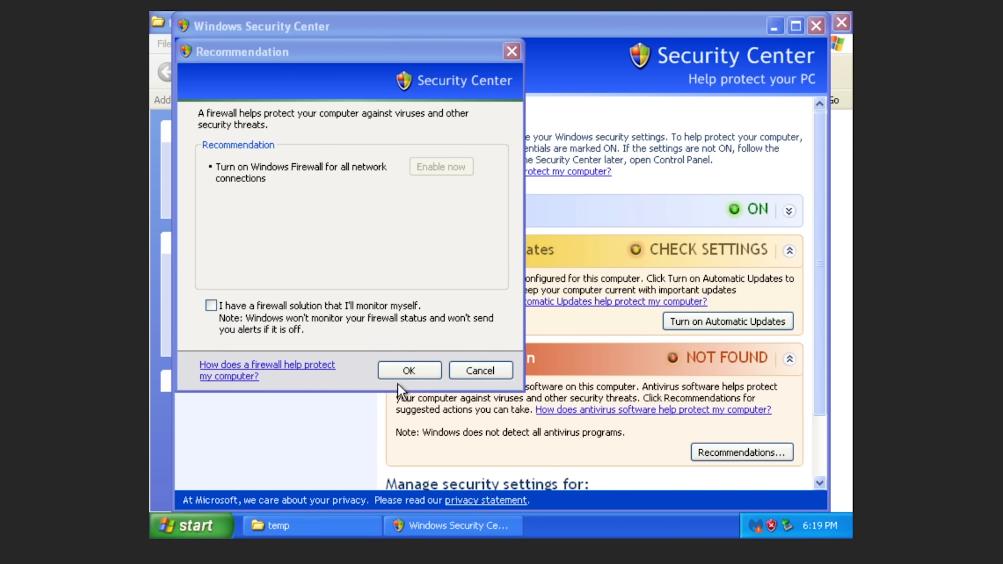
pyautogui.click(431, 368)
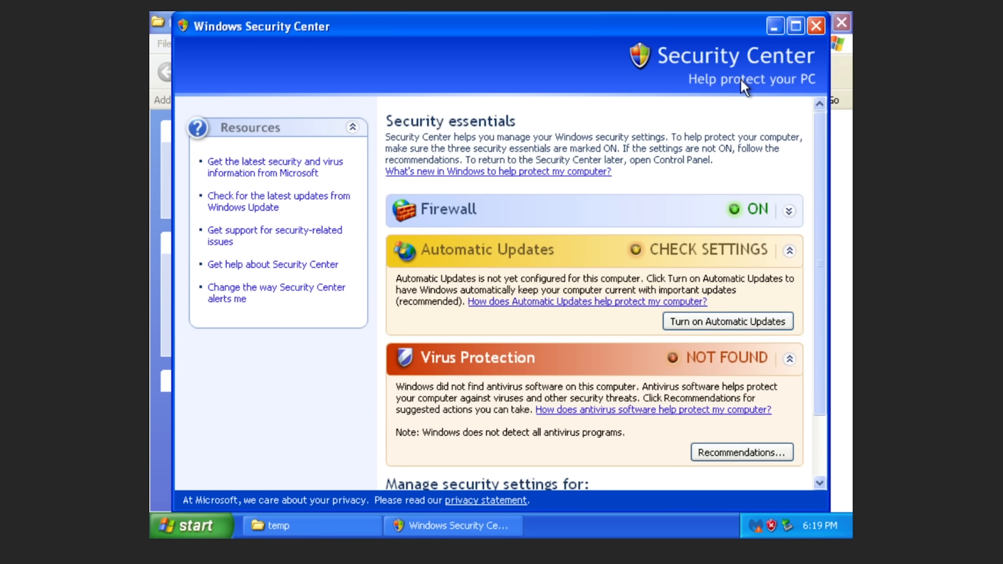
pyautogui.click(795, 26)
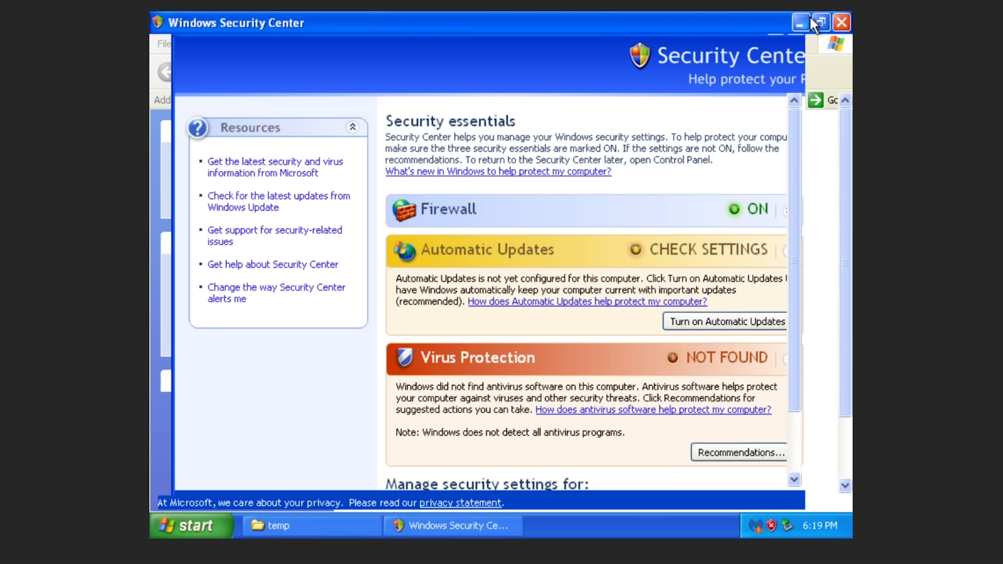
pyautogui.click(823, 23)
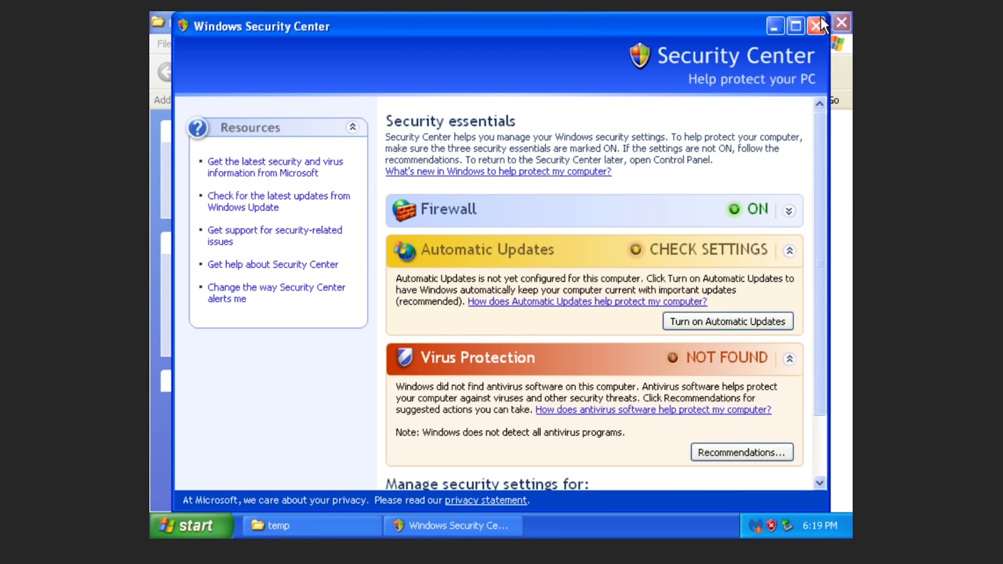
pyautogui.hotkey('alt', 'F4')
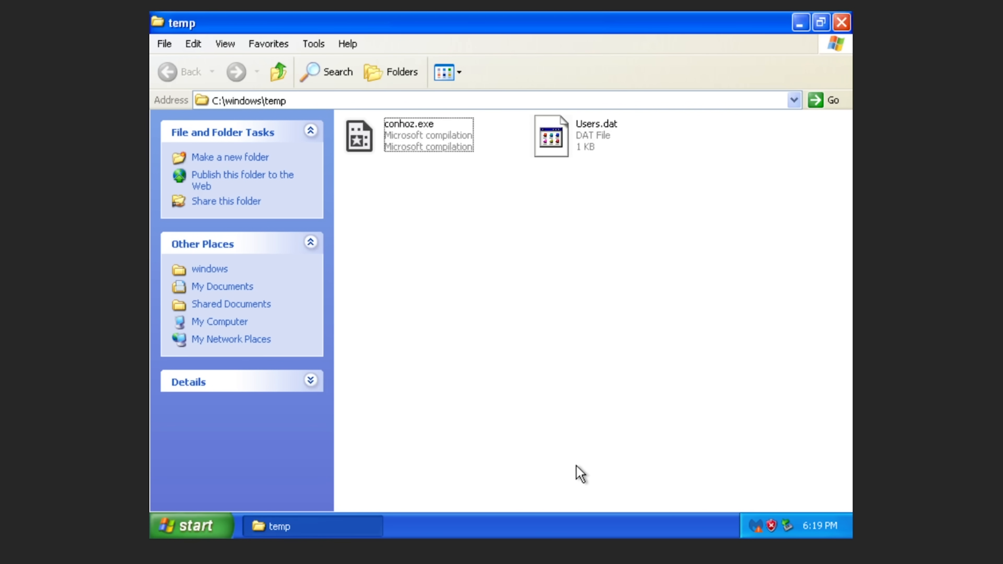
# In Task Manager, end both conhoz.exe processes, the SYSTEM one and the user one.
pyautogui.press('super')
pyautogui.press('super')
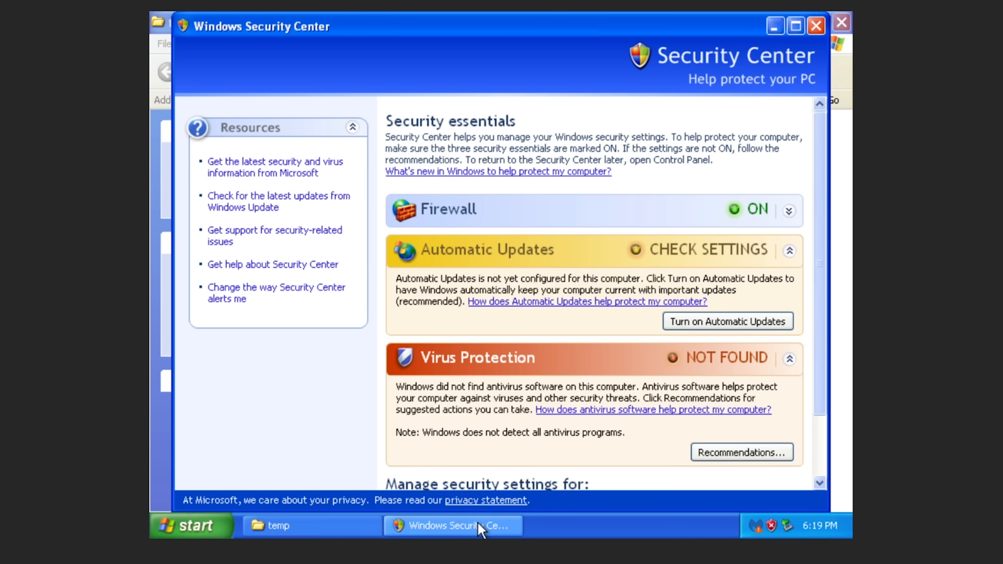
pyautogui.click(481, 527)
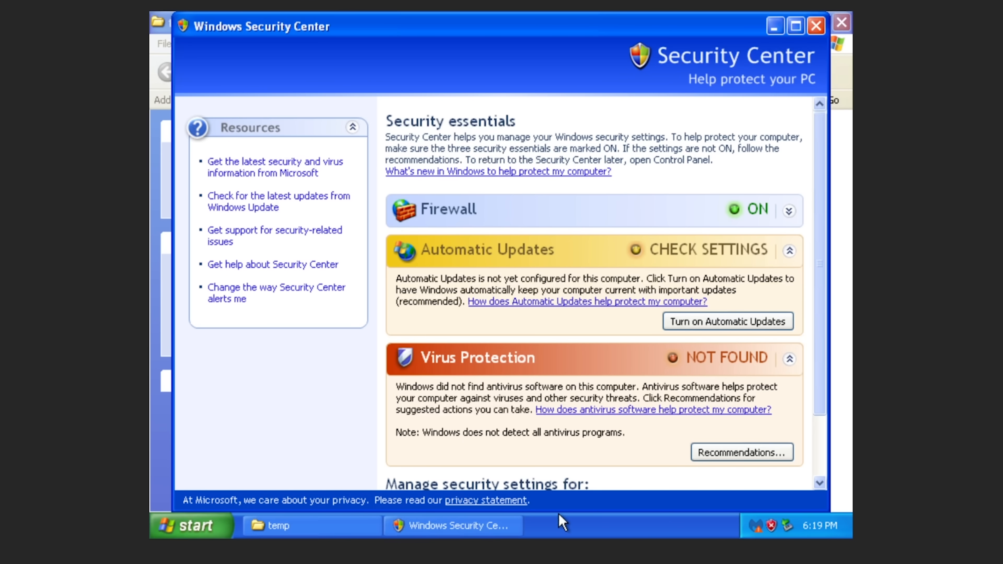
pyautogui.hotkey('ctrl', 'shift', 'Escape')
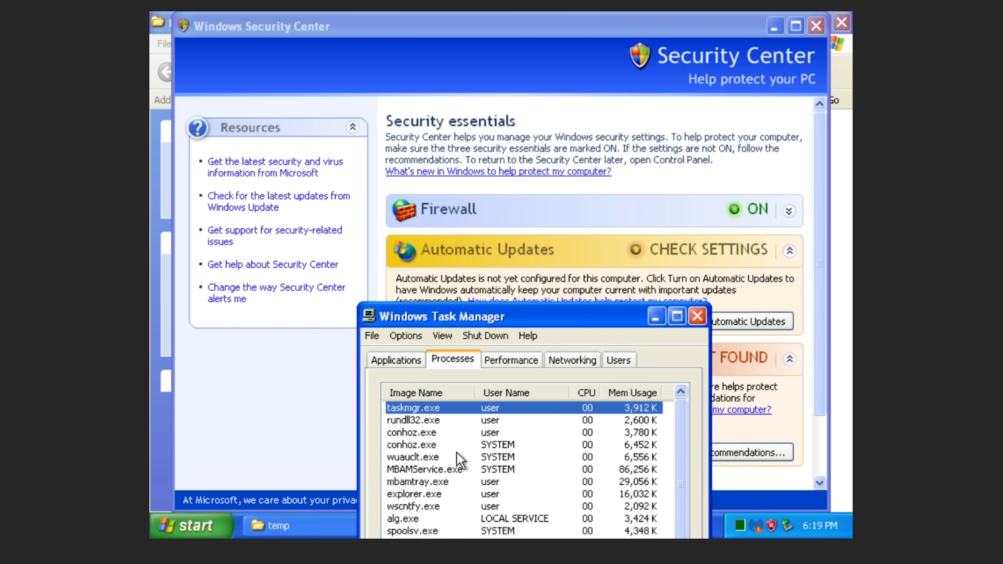
pyautogui.click(475, 442)
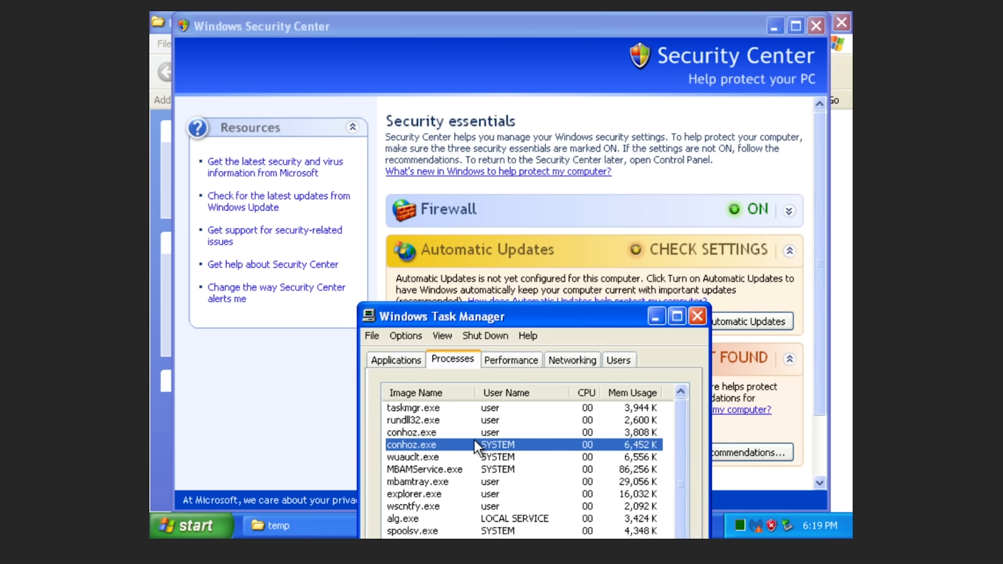
pyautogui.press('Delete')
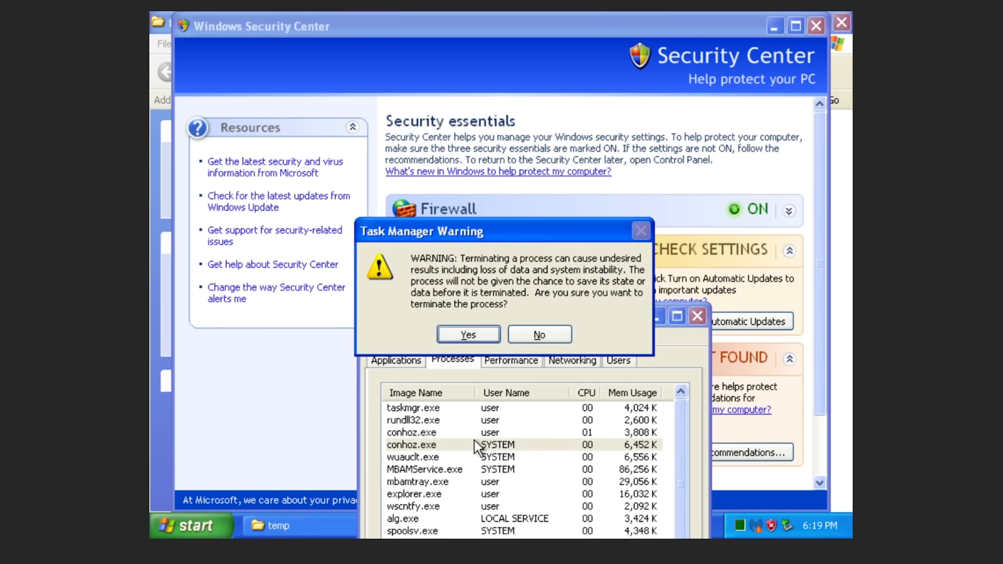
pyautogui.press('Return')
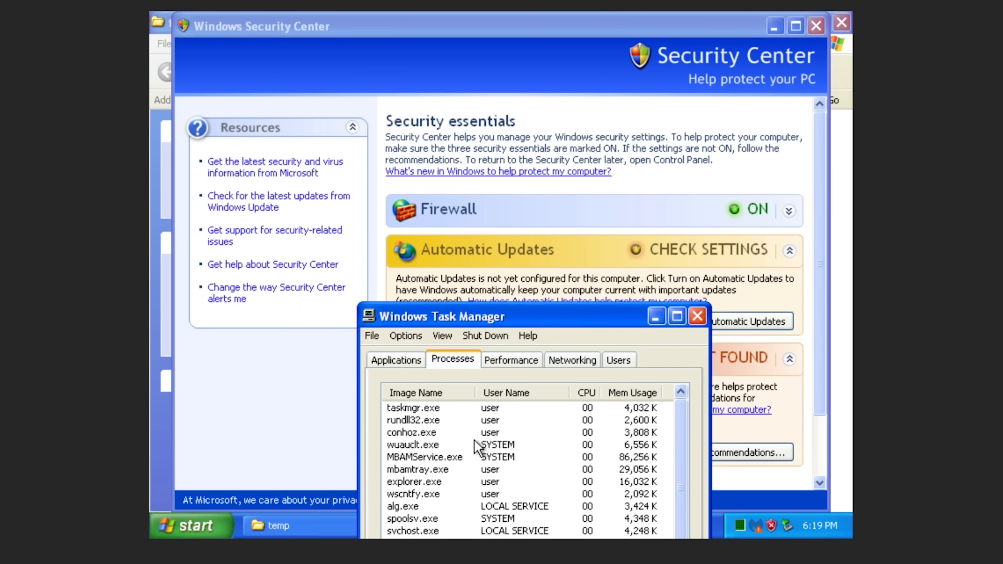
pyautogui.click(520, 433)
pyautogui.press('Delete')
pyautogui.press('Return')
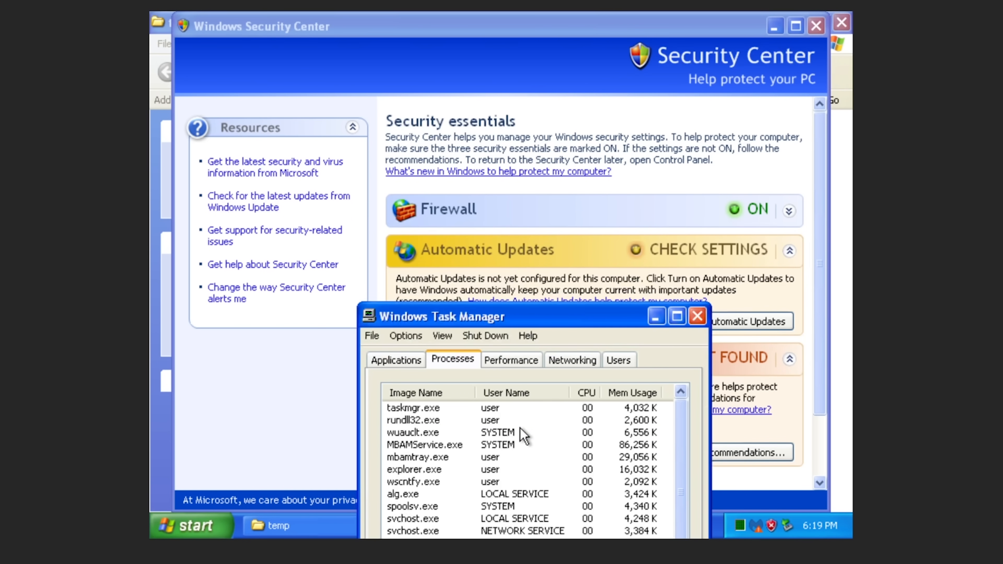